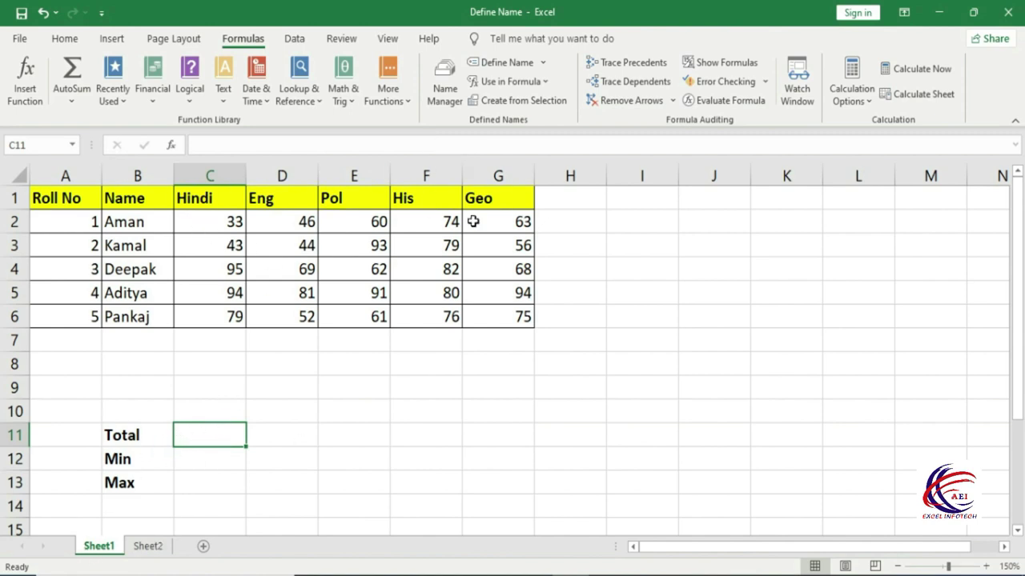
Enter =SUM(hindi,eng,pol,his,geo) in C11 to total the five named subject ranges
type("=")
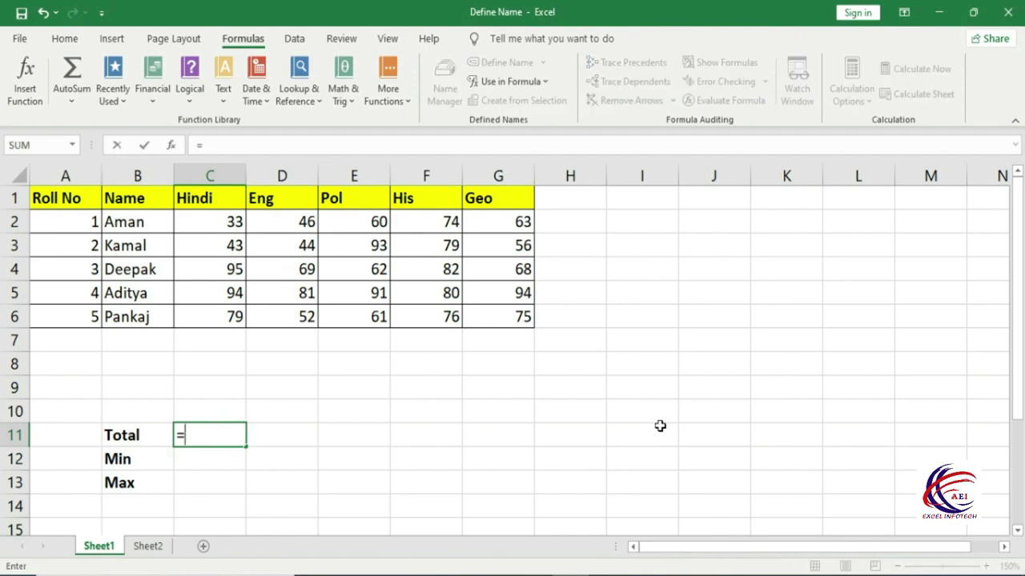
type("sum")
key("Tab")
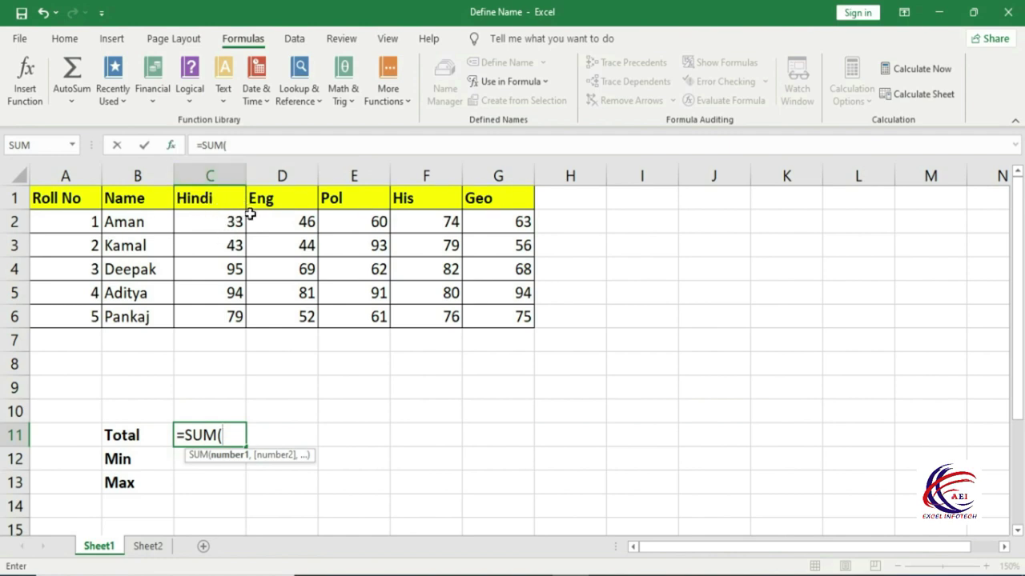
type("hindi")
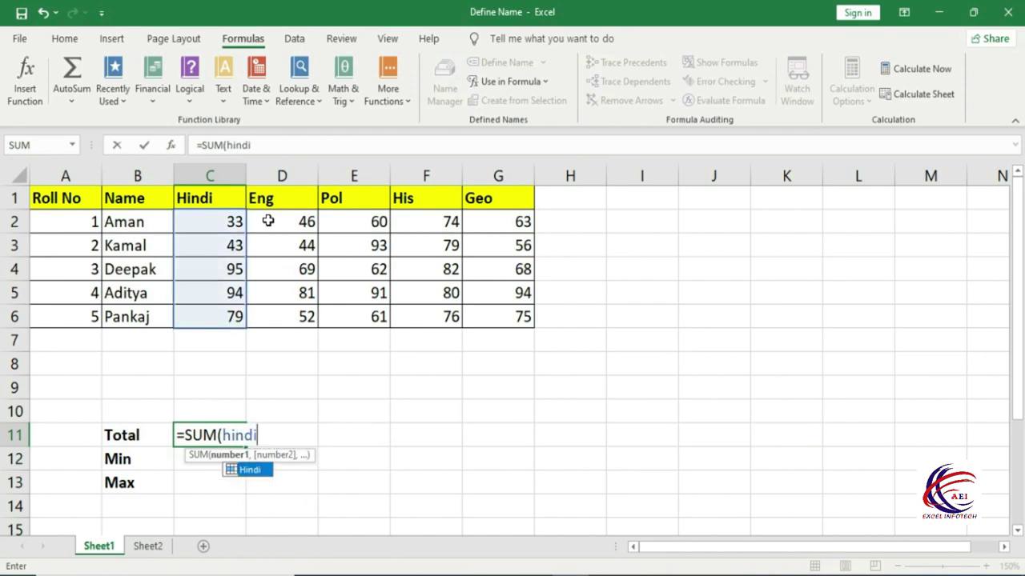
type(",")
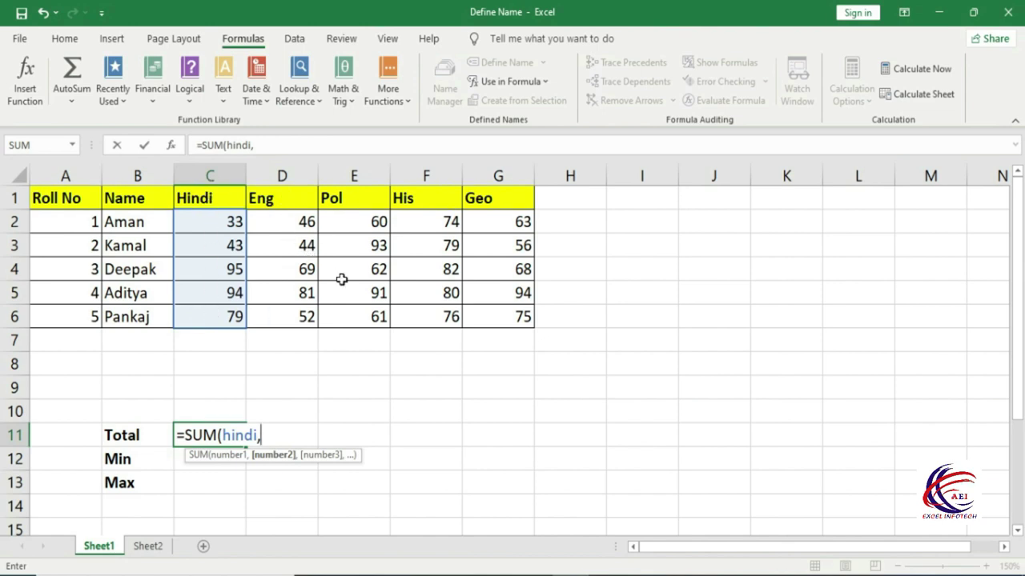
type("en")
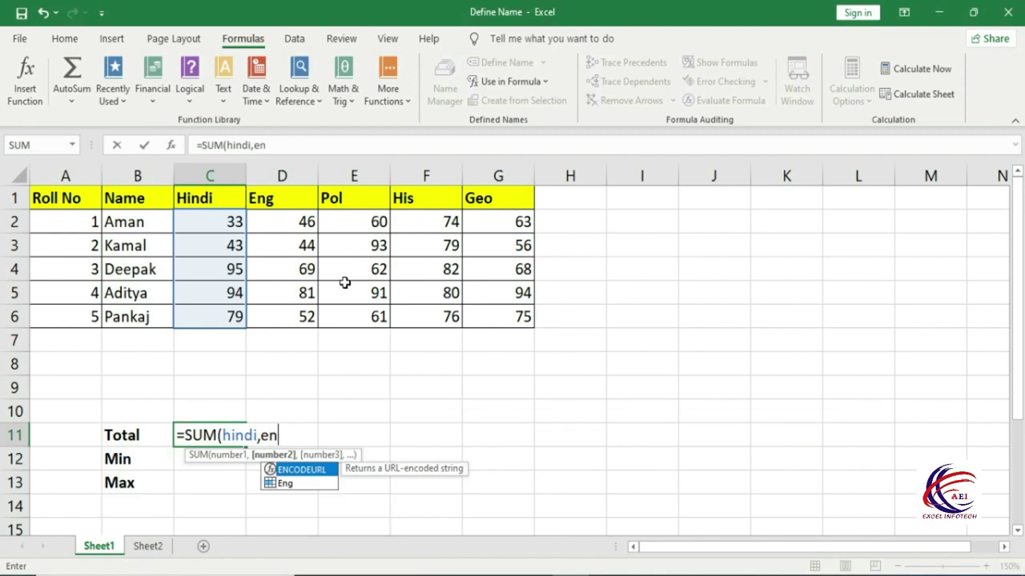
type("g")
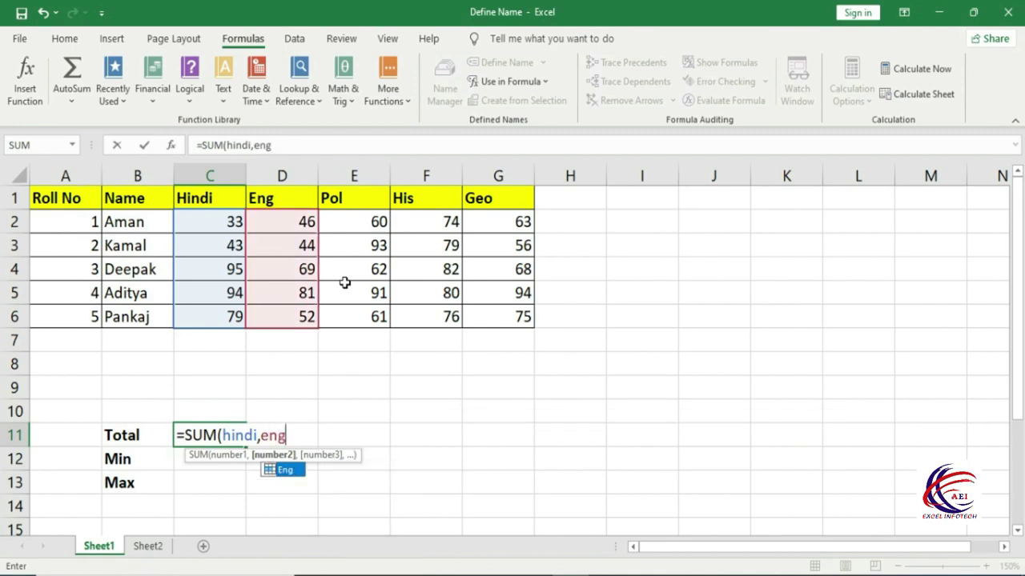
type(",")
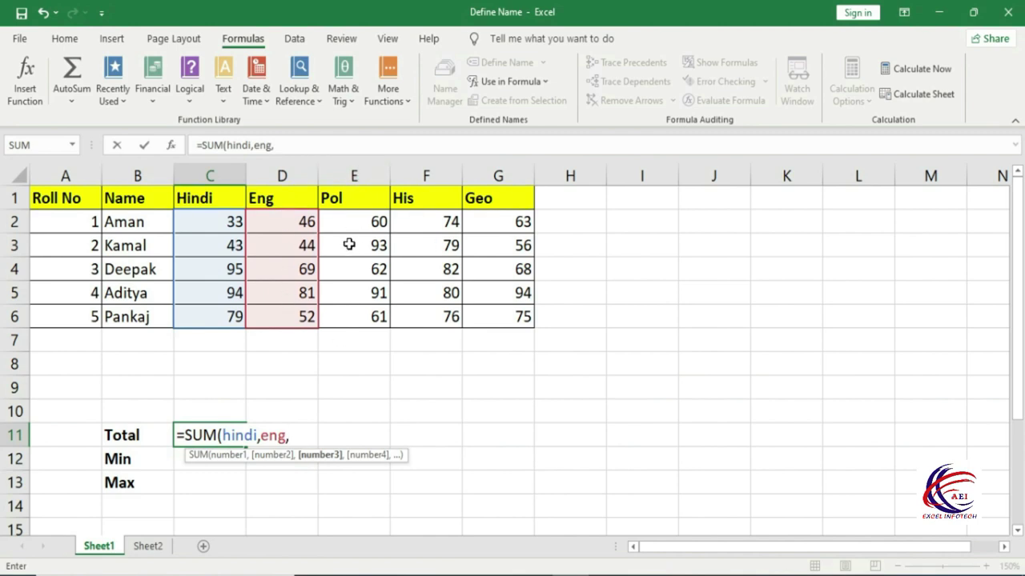
type("pol")
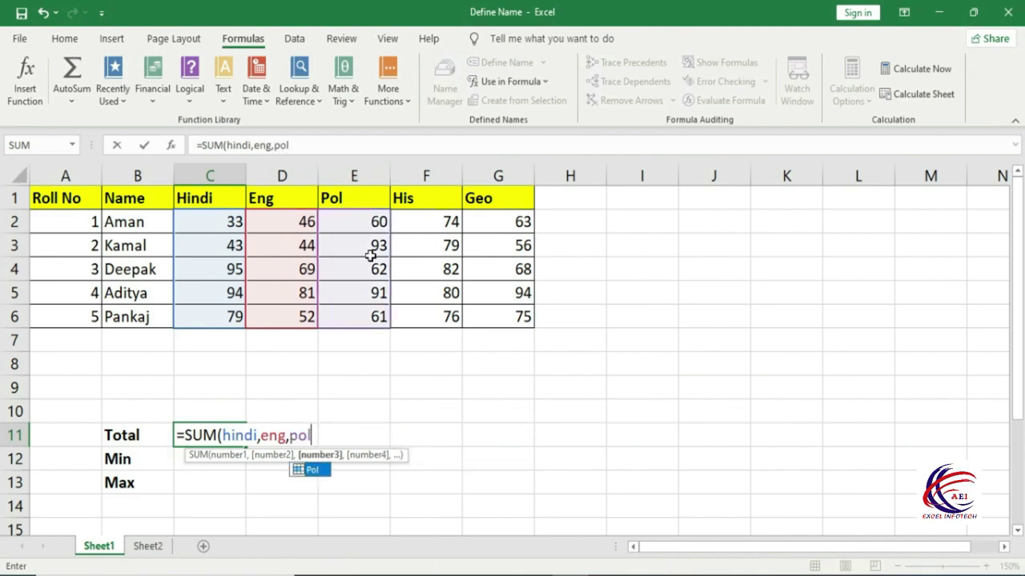
type(",")
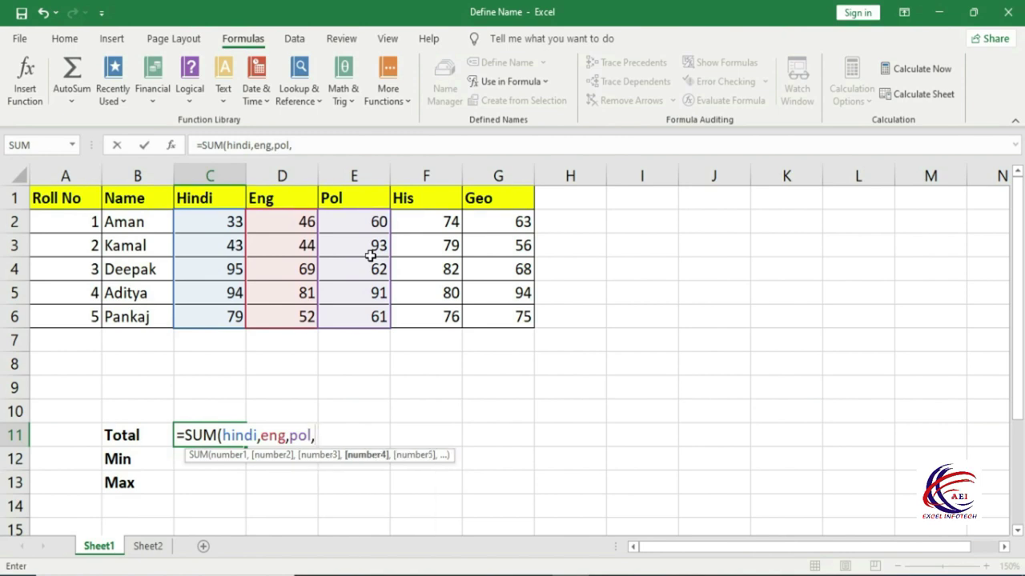
type("h")
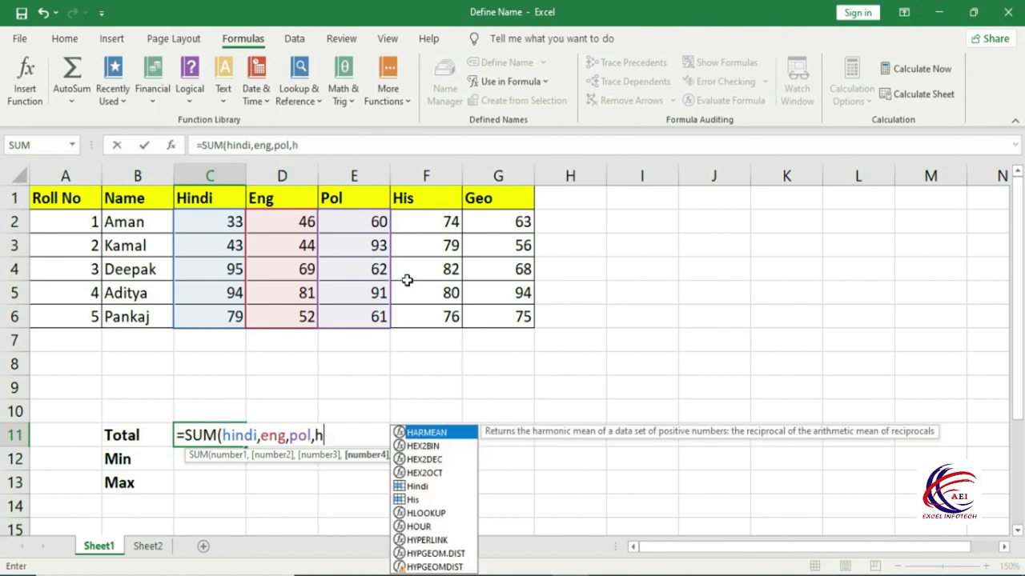
type("is,")
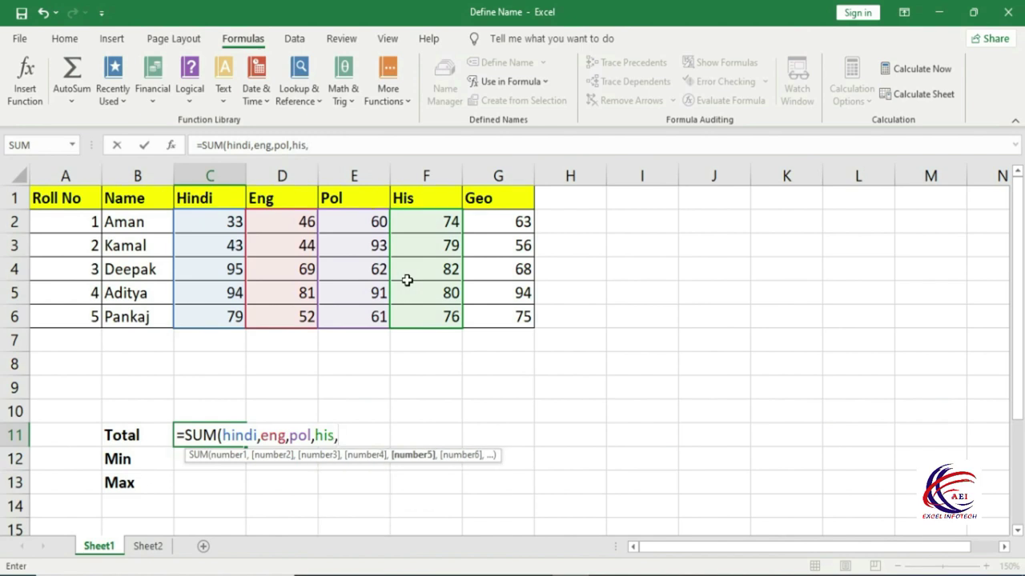
type("geo")
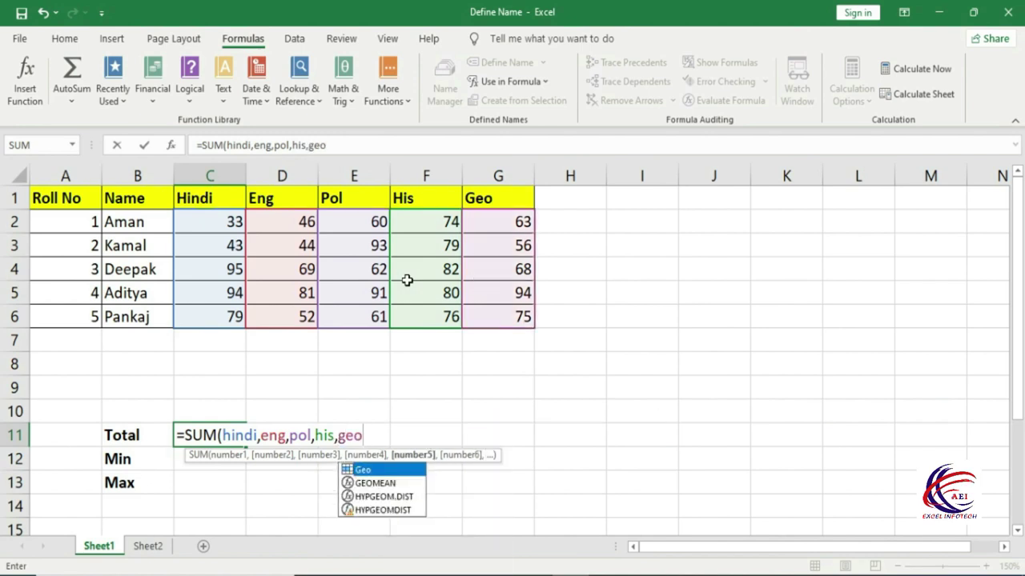
type(")")
key("Return")
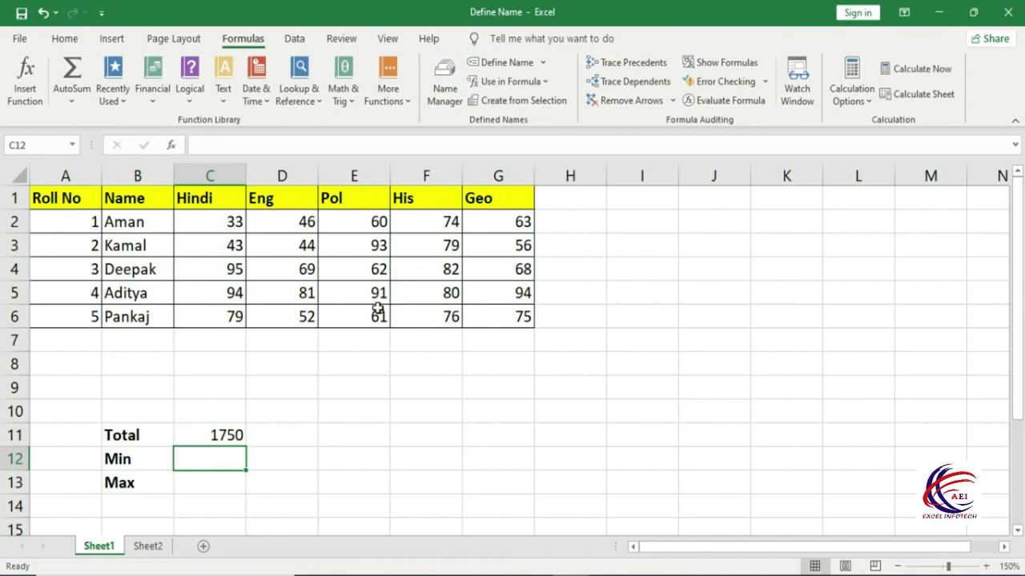
Enter =MIN(hindi) in C12 to return the lowest Hindi mark, 33
left_click(237, 434)
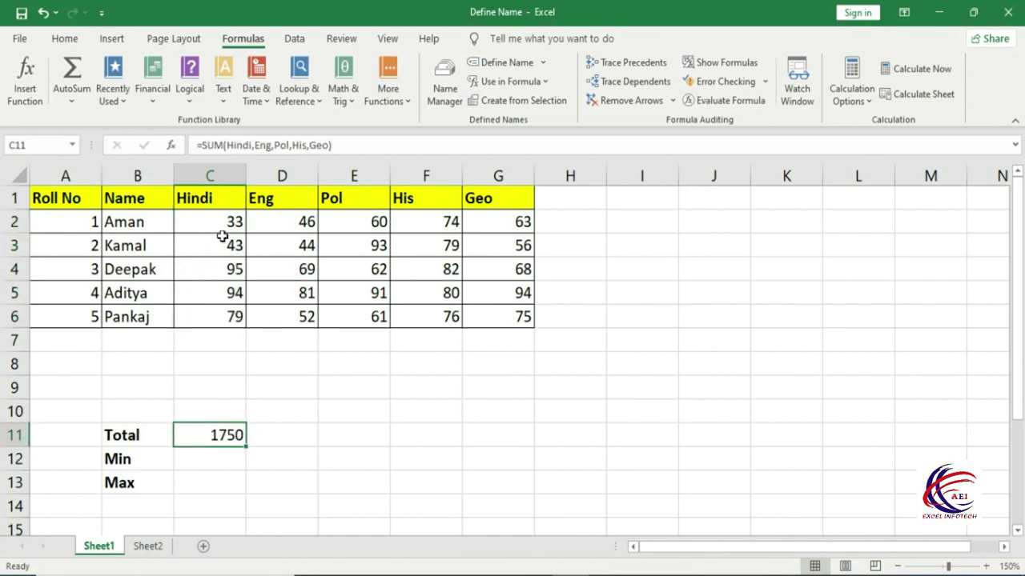
left_click(228, 465)
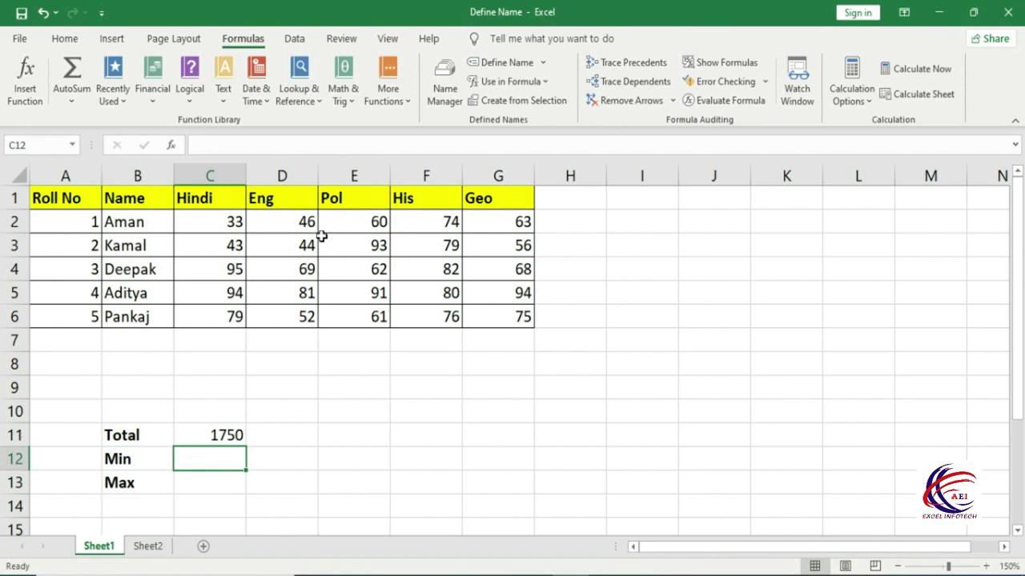
double_click(224, 452)
type("=")
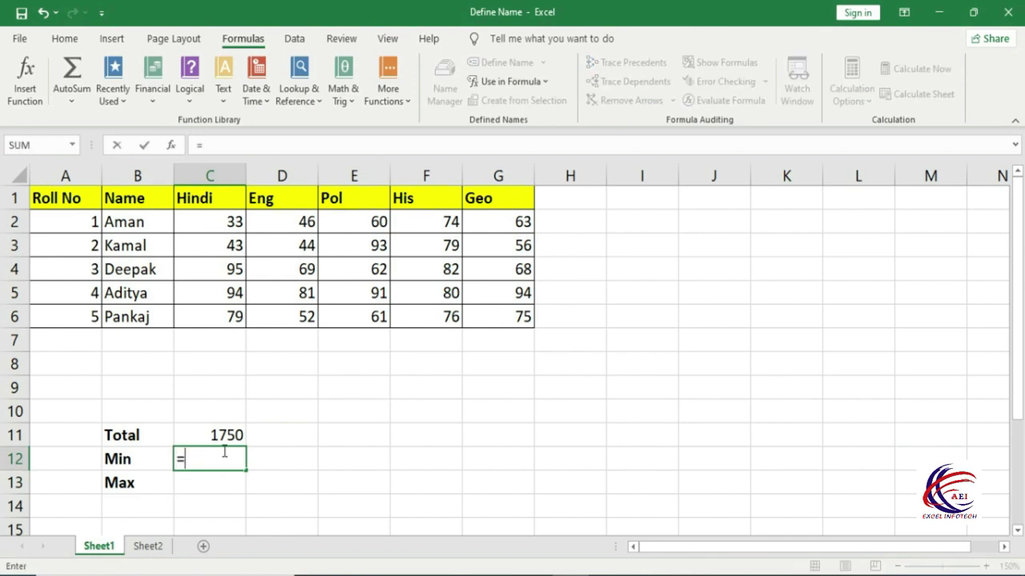
type("min")
key("Tab")
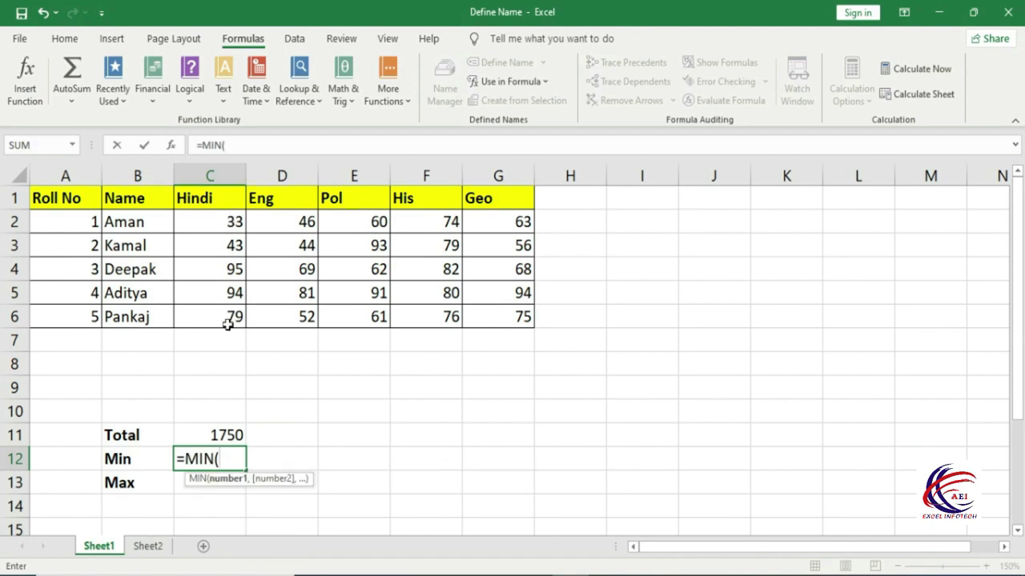
type("hindi")
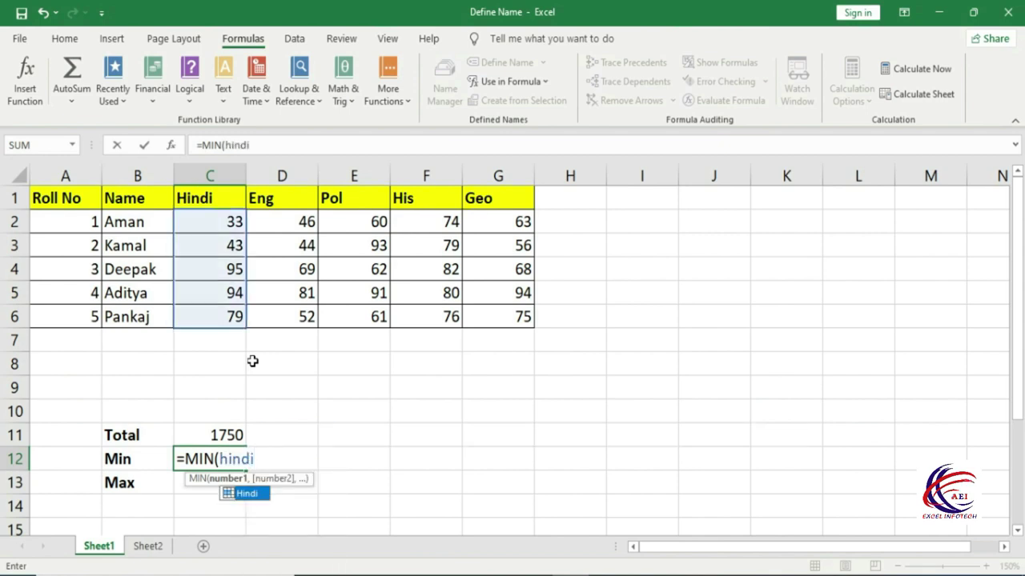
type(")")
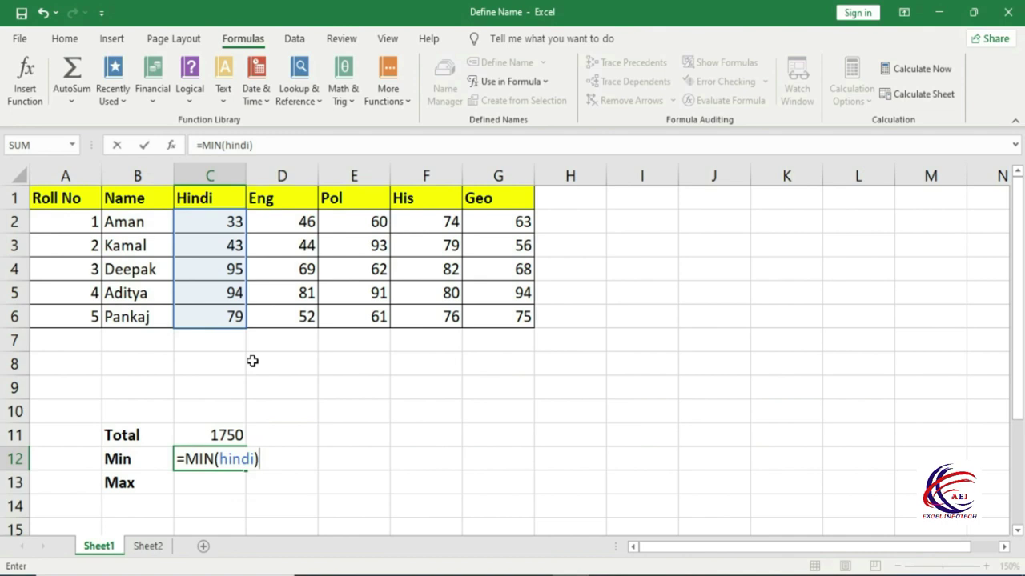
key("Return")
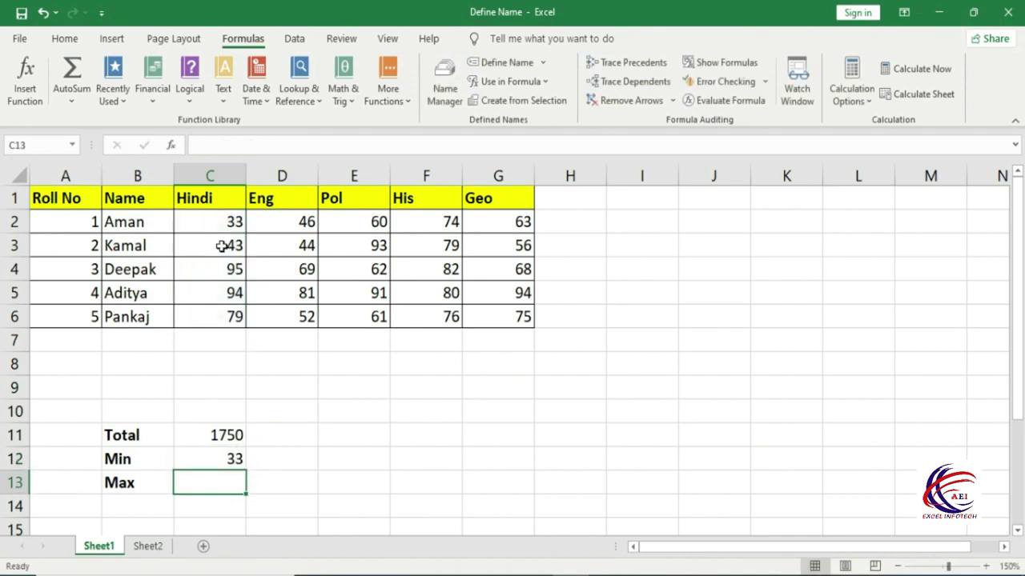
left_click(229, 461)
Enter =MAX(geo) in C13 to return the highest Geo mark, 94
left_click(234, 221)
type("=")
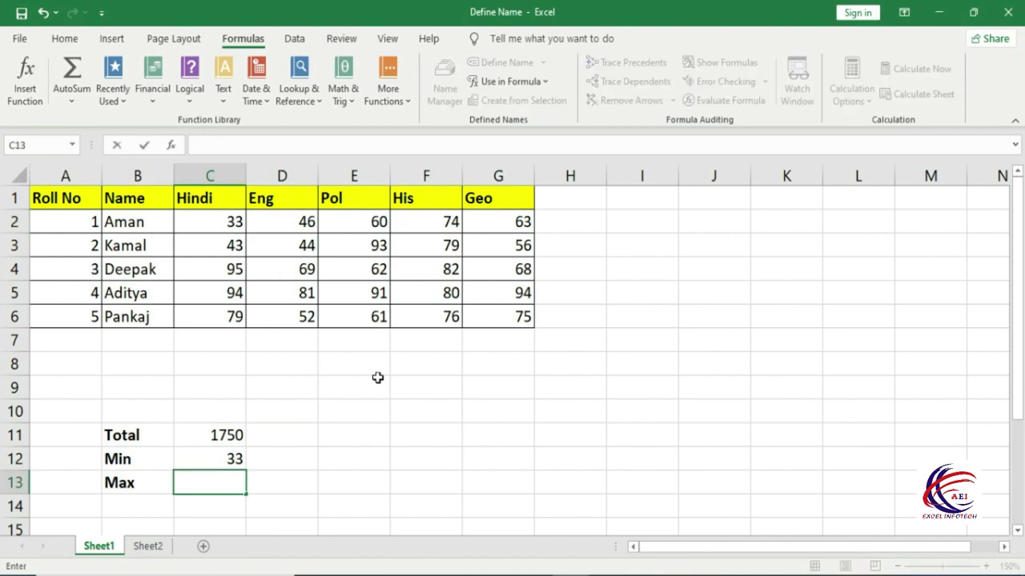
type("m")
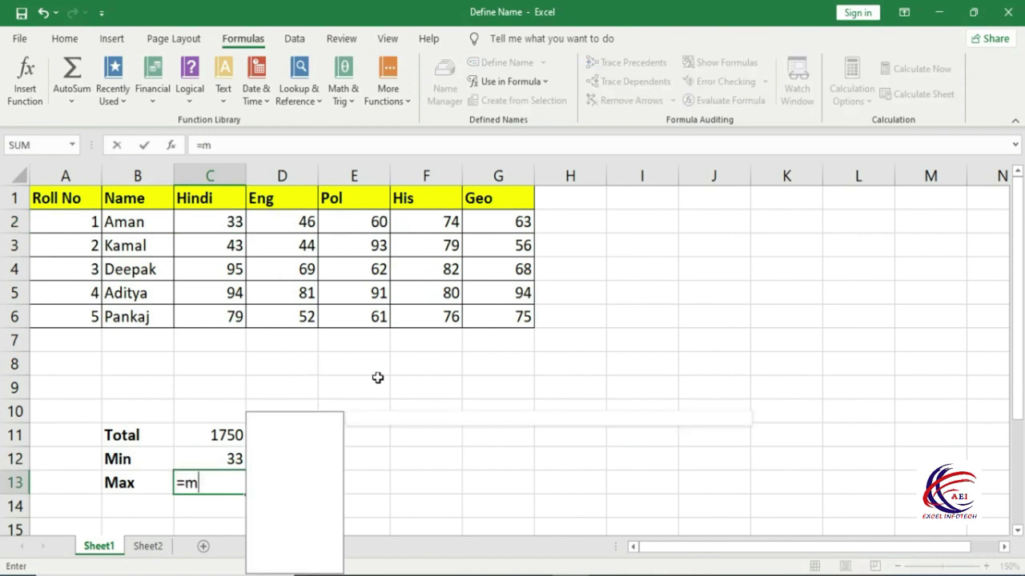
type("ax")
key("Tab")
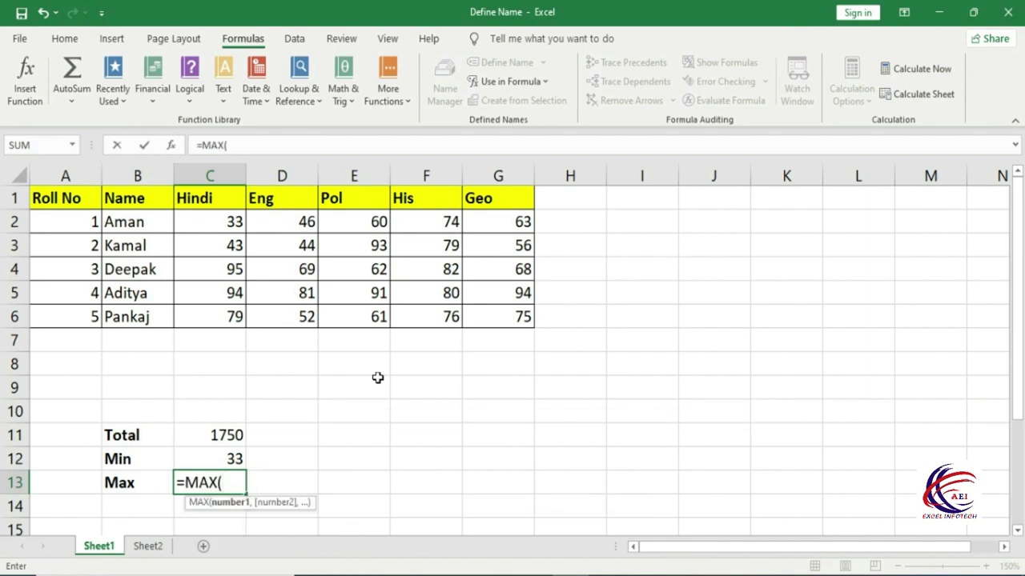
type("geo")
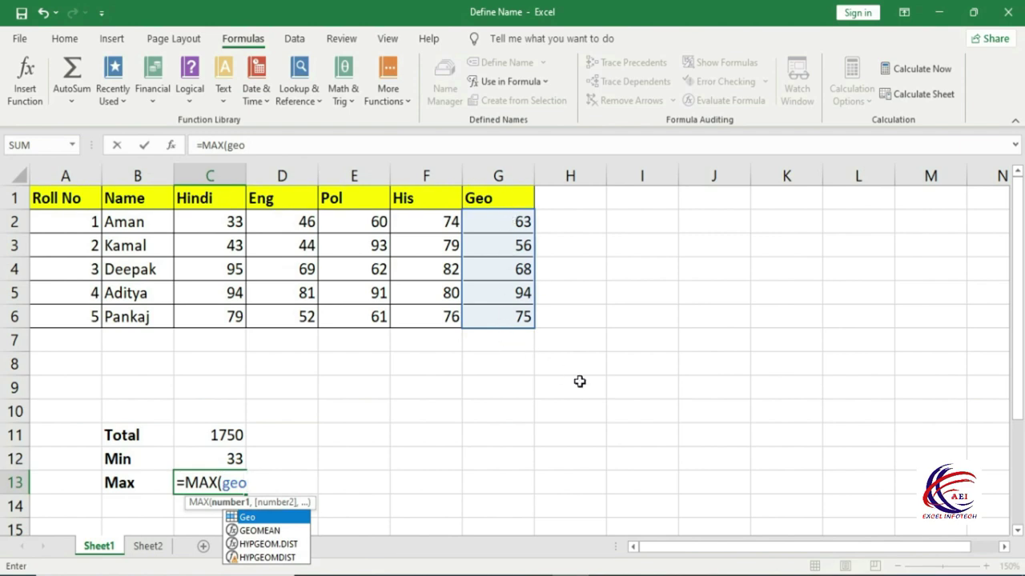
type(")")
key("Return")
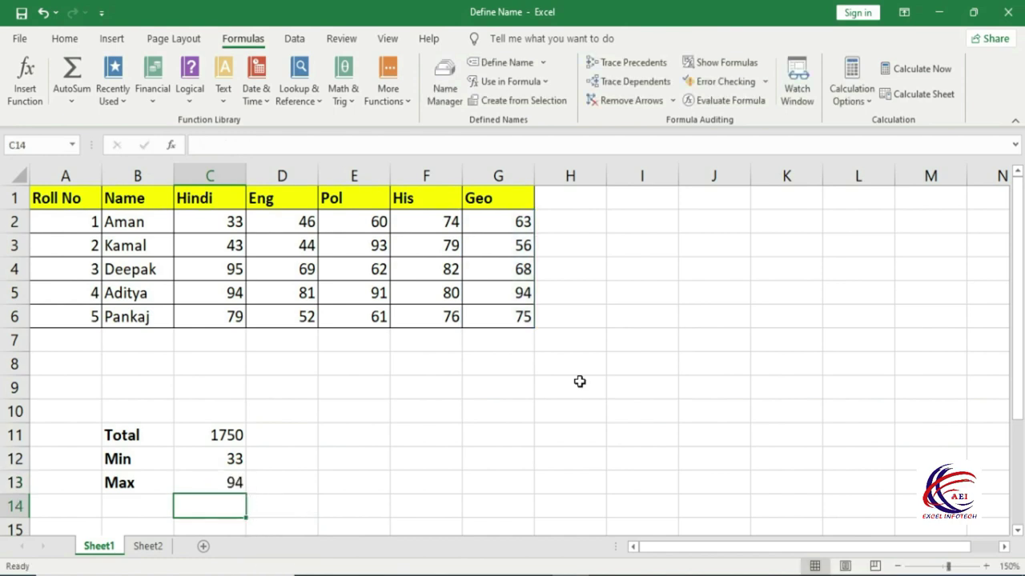
Verify the results against G5, the Hindi range, and the Total, Min and Max cells
left_click(512, 297)
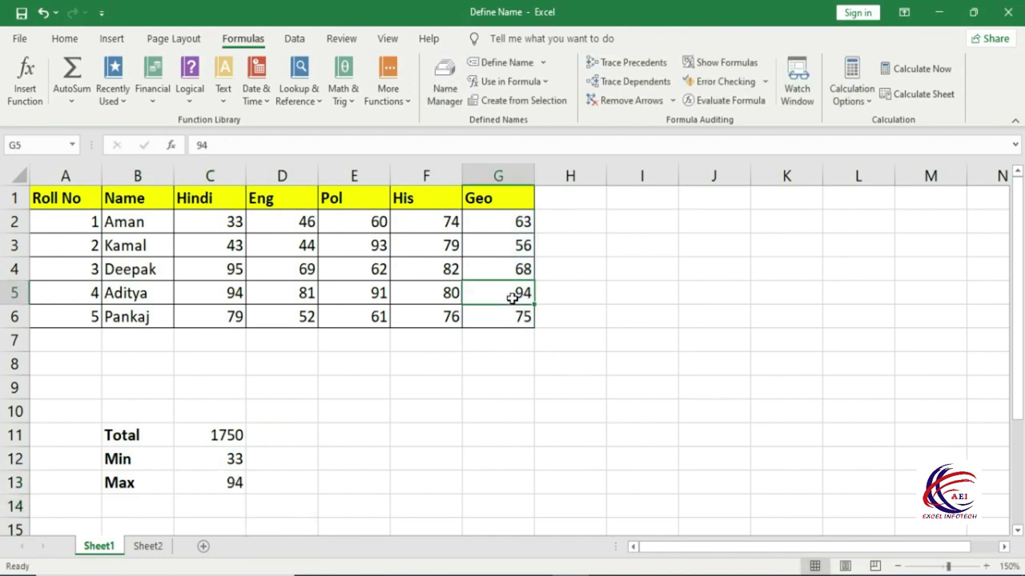
left_click(224, 490)
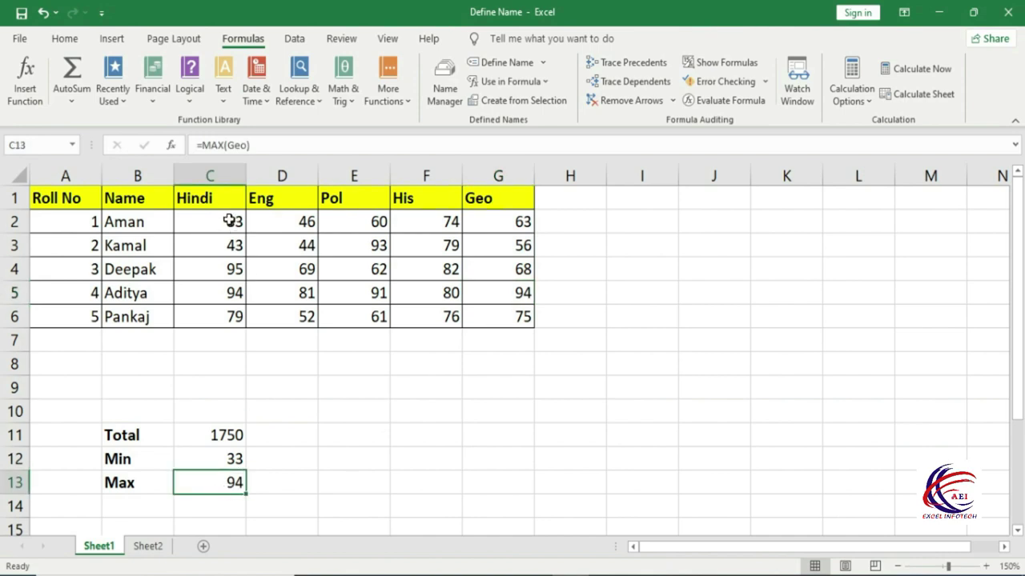
left_click_drag(227, 221, 229, 320)
left_click_drag(220, 435, 218, 488)
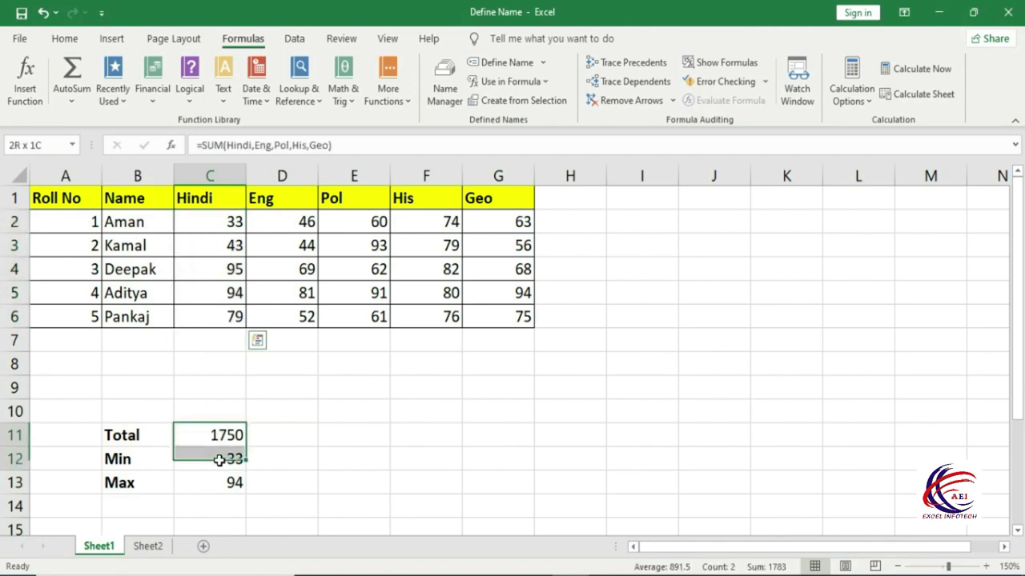
left_click(294, 443)
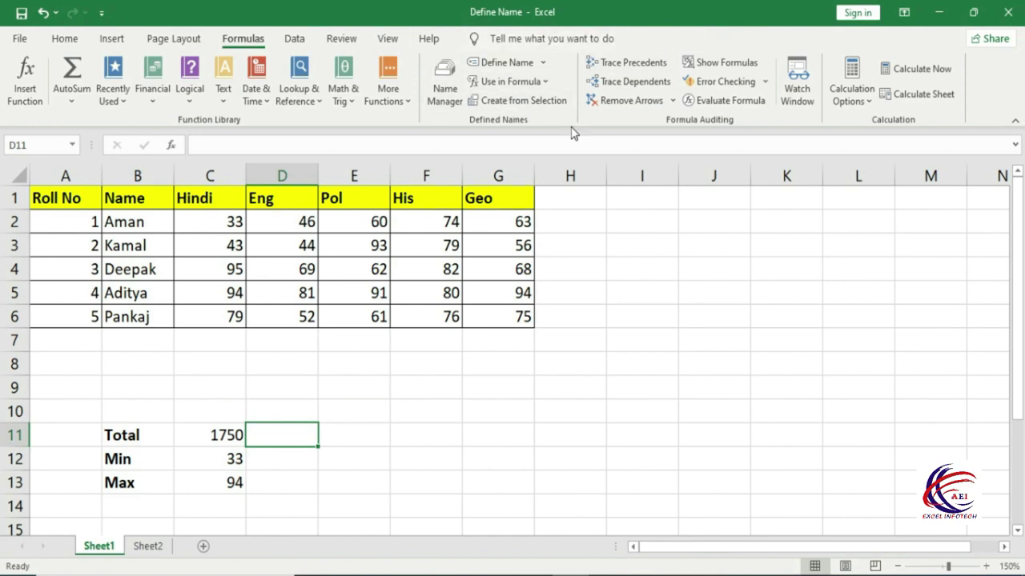
On Sheet2, delete the Eng, Geo, Hindi, His and Pol names in Name Manager
left_click(149, 547)
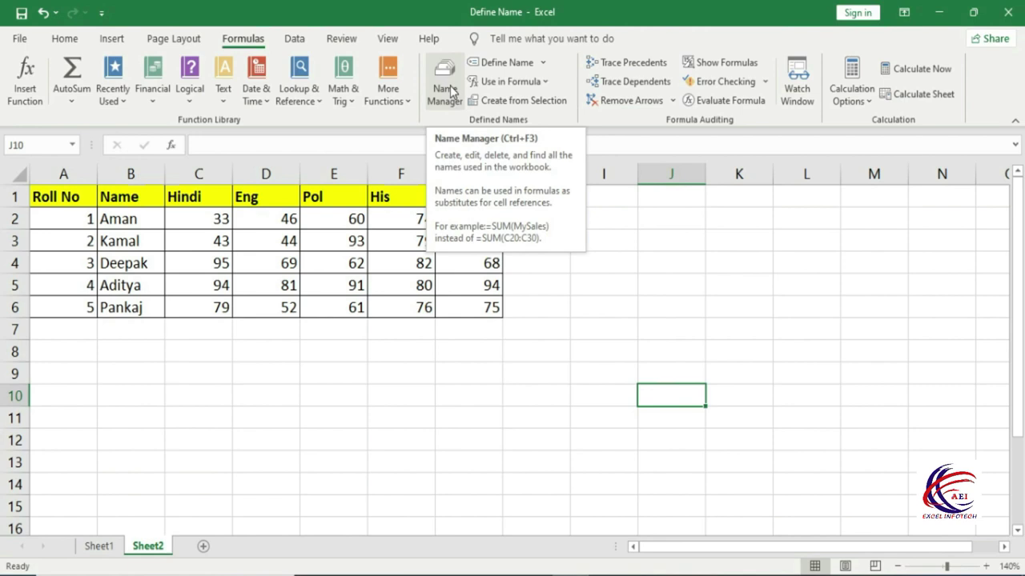
left_click(446, 92)
mouse_move(580, 152)
left_mouse_down()
mouse_move(449, 158)
mouse_move(454, 170)
left_mouse_up()
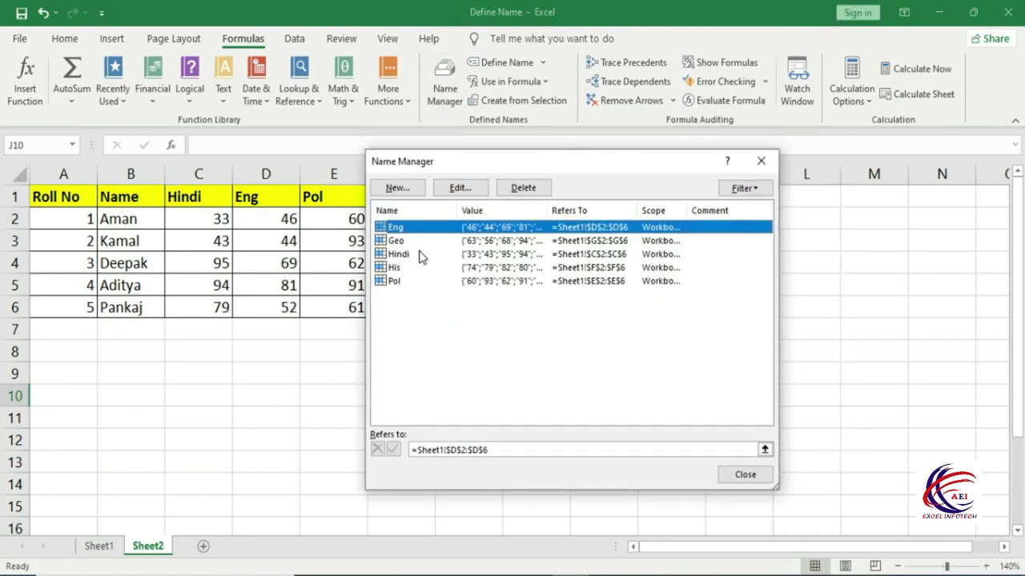
left_click_drag(460, 318, 403, 223)
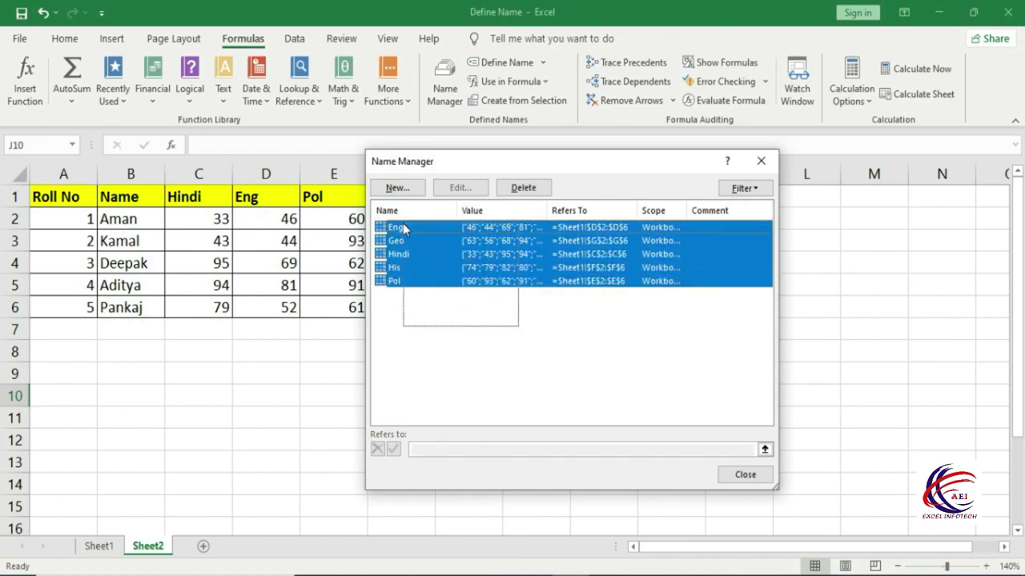
left_click(539, 189)
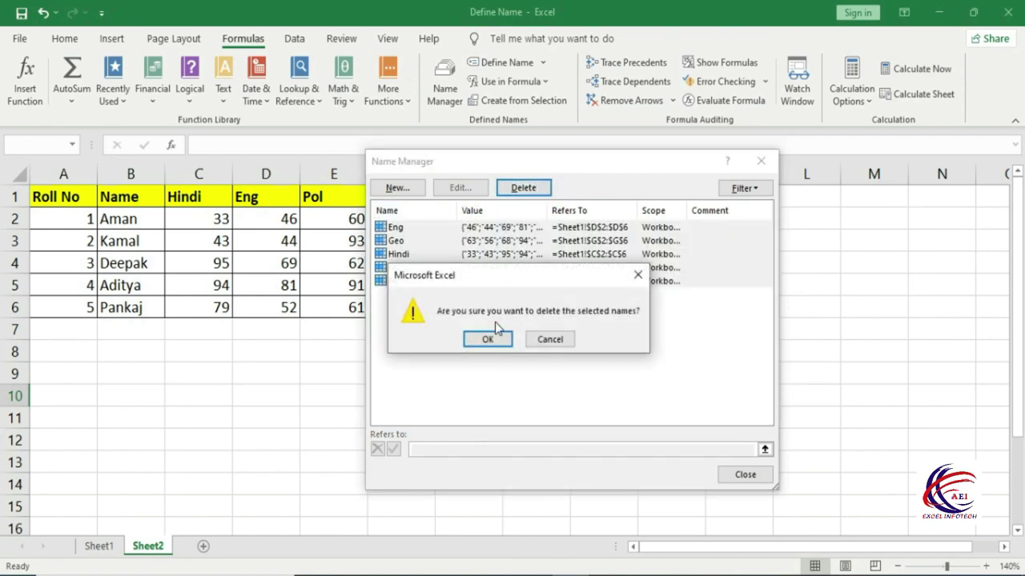
left_click(488, 336)
left_click_drag(493, 170, 514, 197)
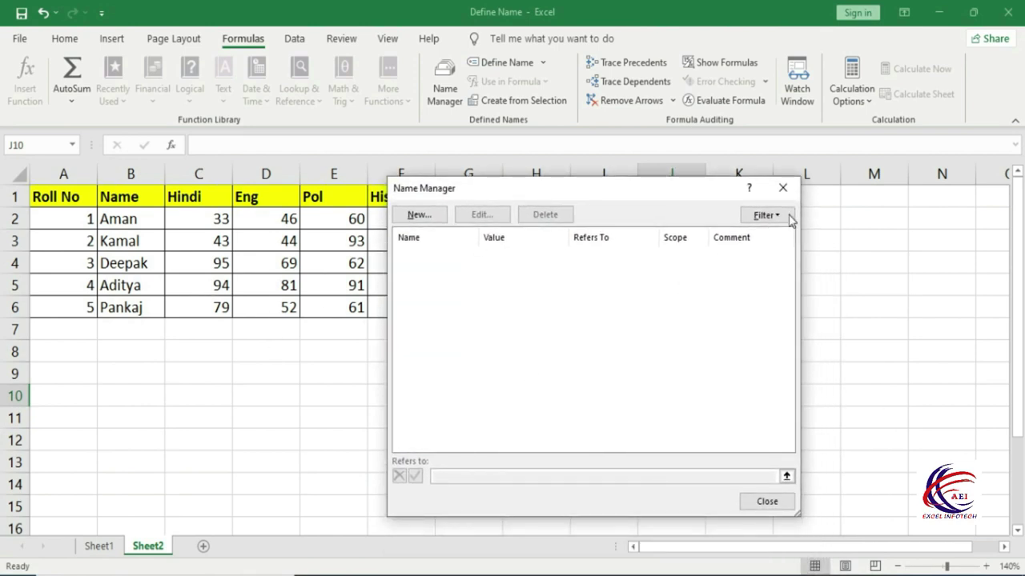
Define the name Hindi with Workbook scope referring to Sheet2!$C$1:$C$6, then close Name Manager
left_click(414, 216)
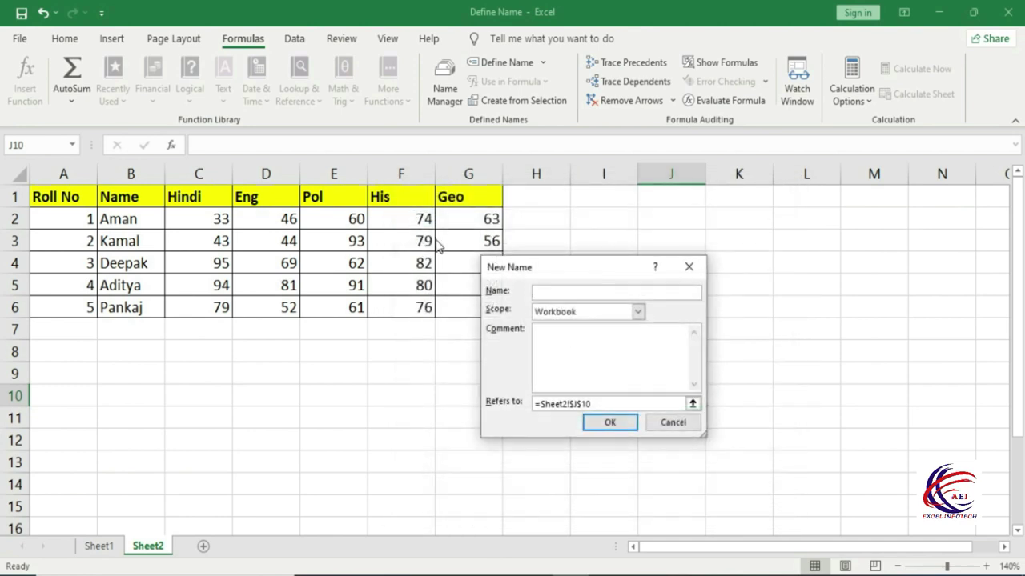
left_click_drag(535, 258, 571, 198)
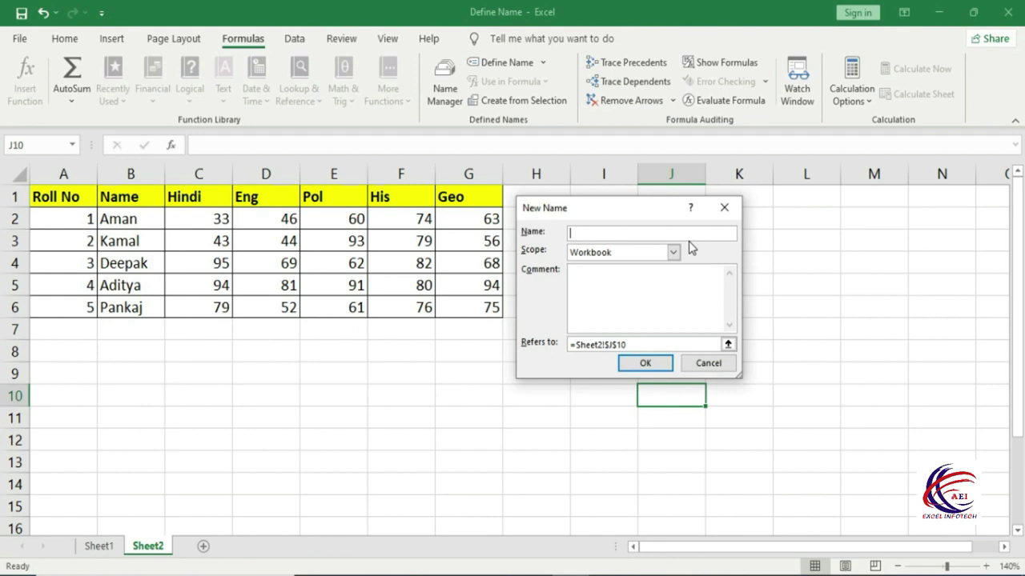
type("Hindi")
key("Tab")
left_click(672, 252)
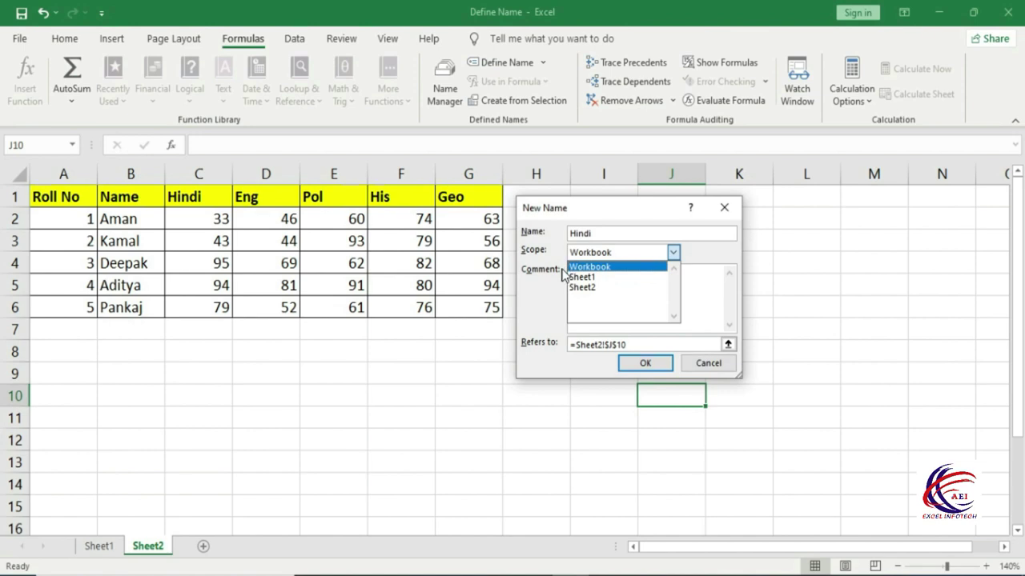
left_click(604, 277)
left_click(643, 257)
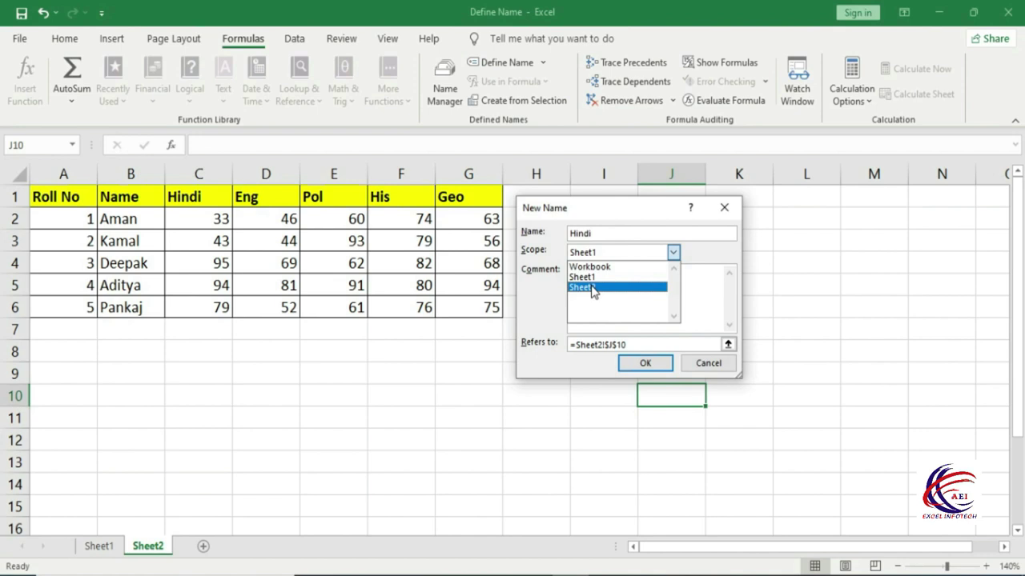
left_click(608, 268)
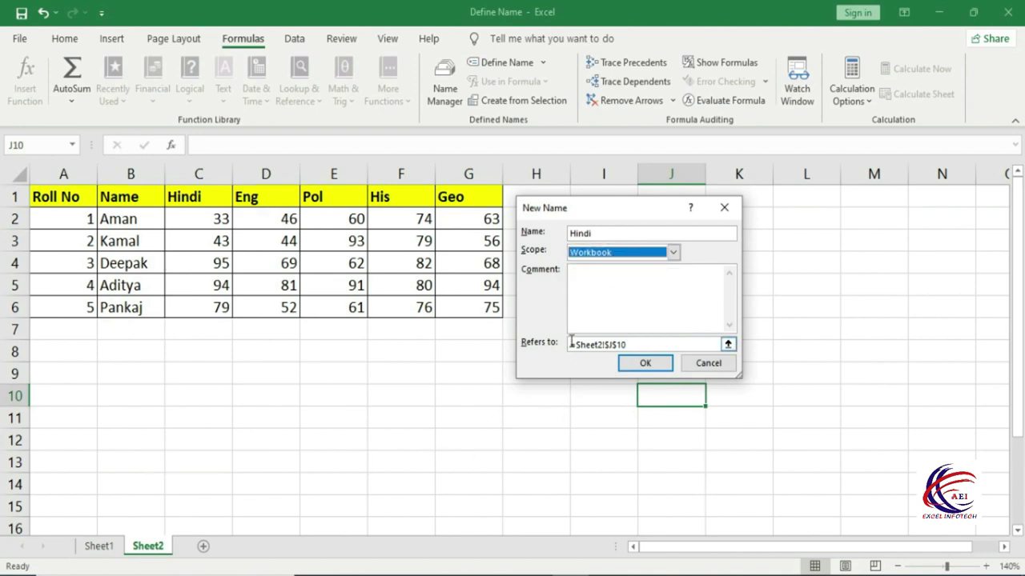
left_click_drag(639, 344, 513, 343)
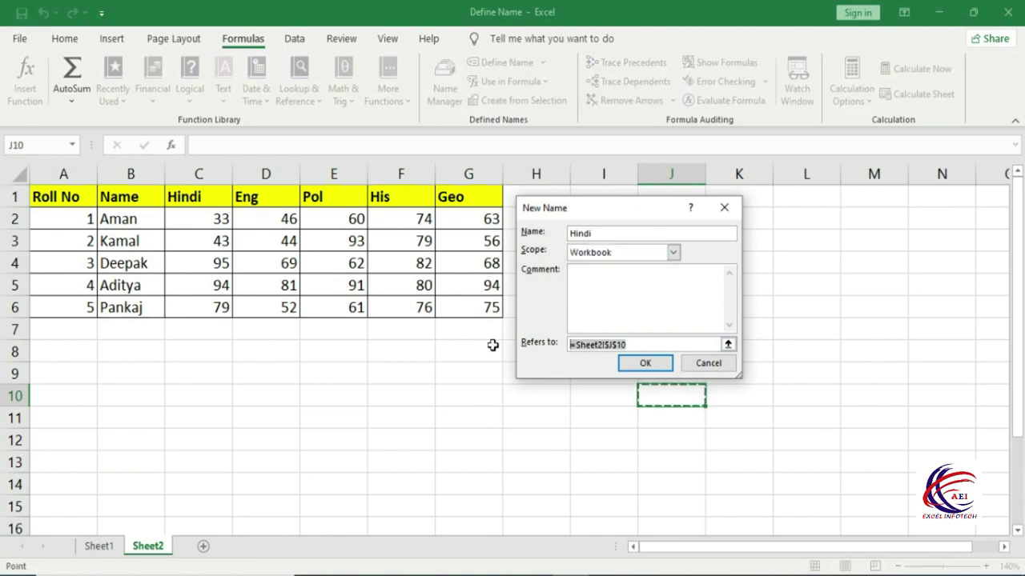
left_click_drag(215, 196, 205, 304)
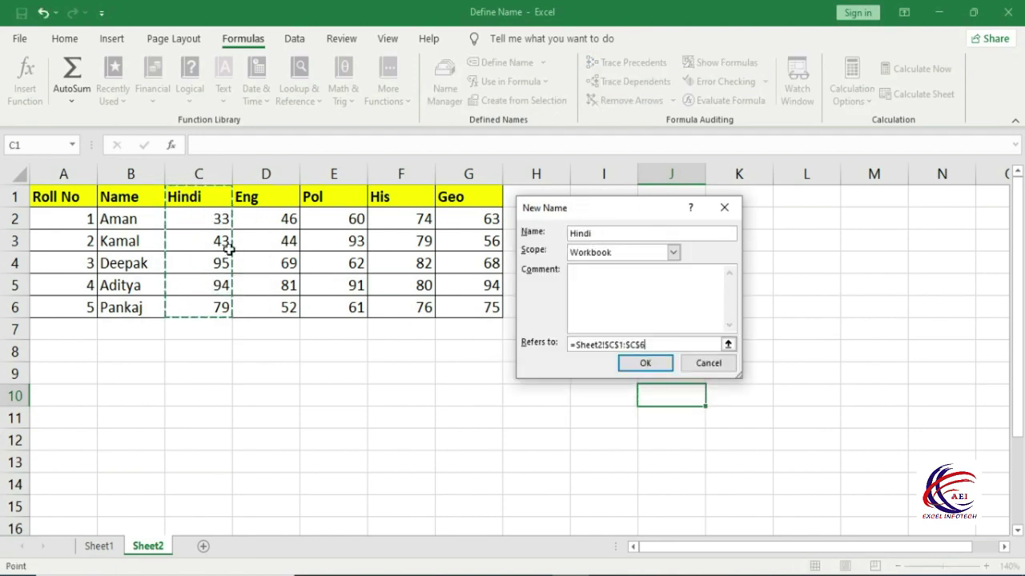
left_click(651, 363)
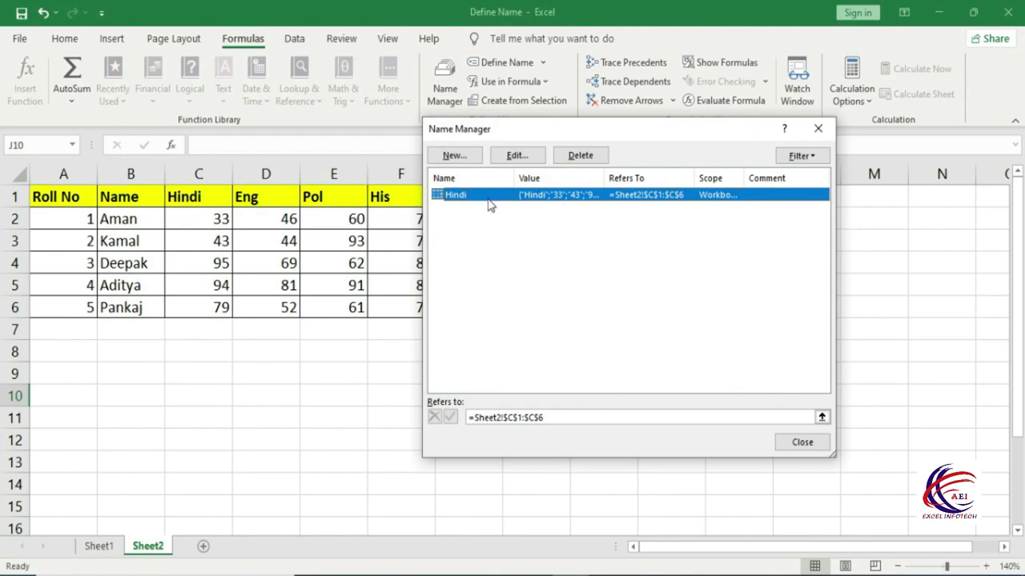
left_click(803, 442)
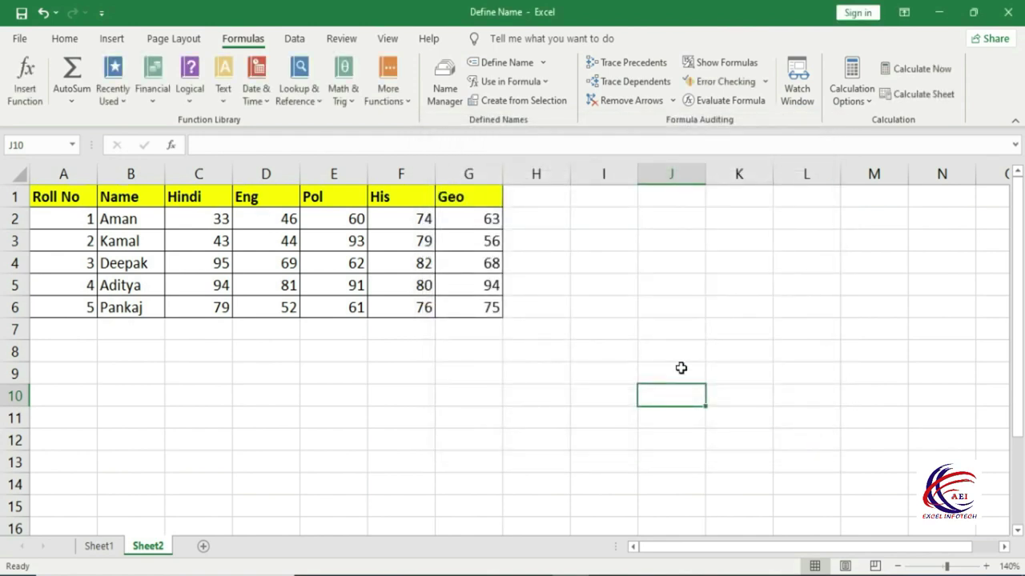
Enter =MIN(Hindi) in Sheet2 cell I8, returning 33
left_click(605, 341)
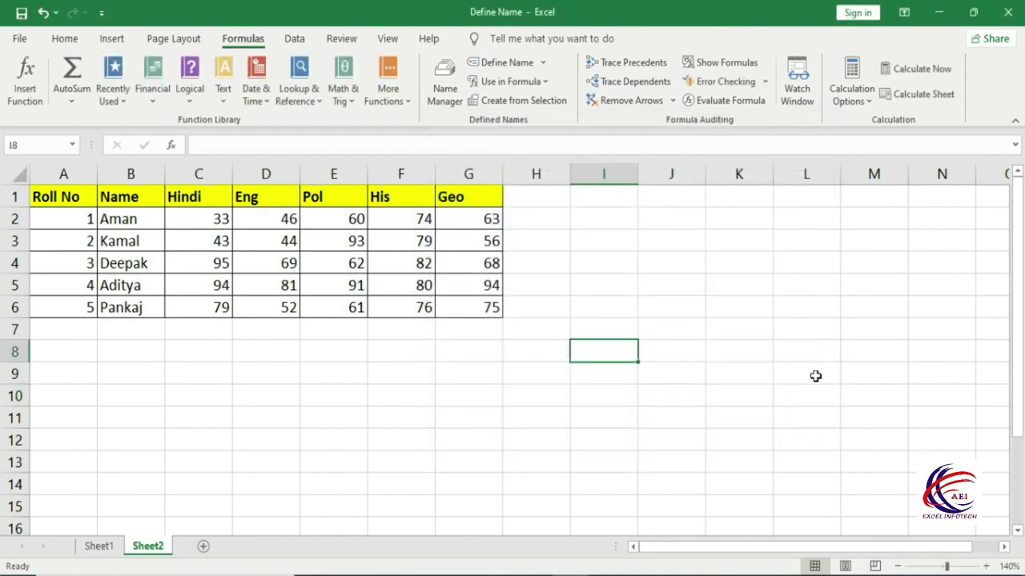
type("=")
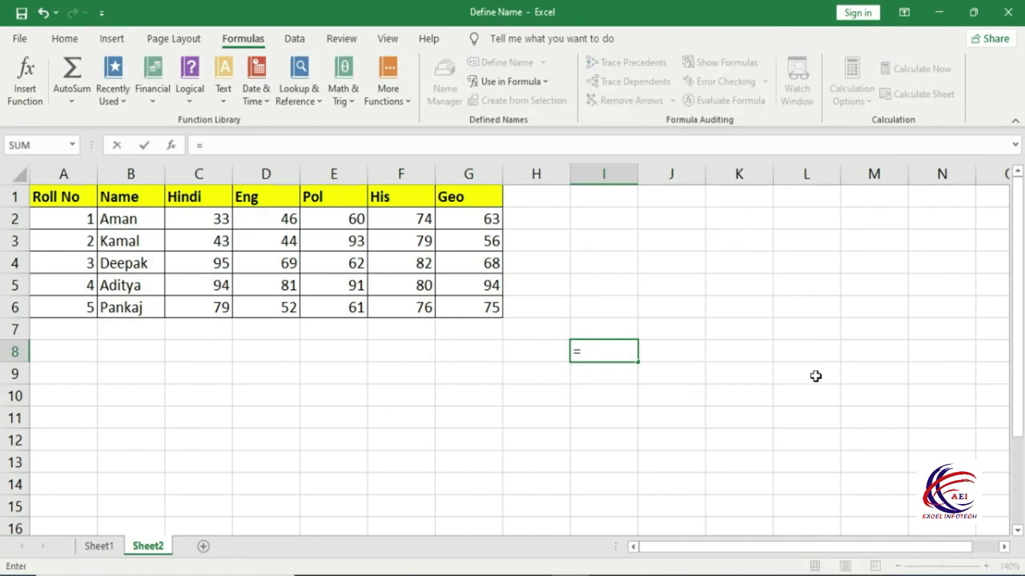
type("min")
key("Tab")
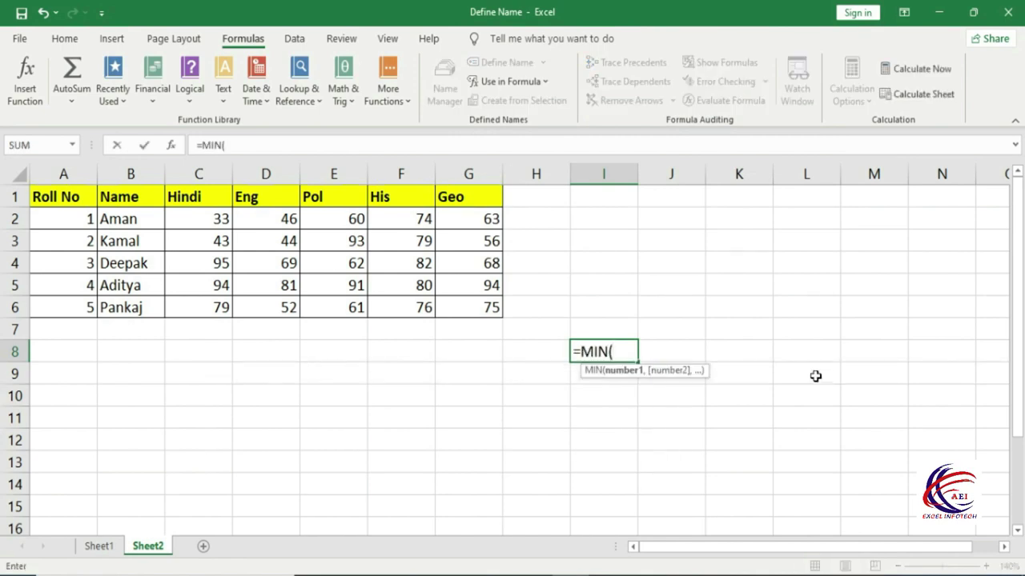
type("hi")
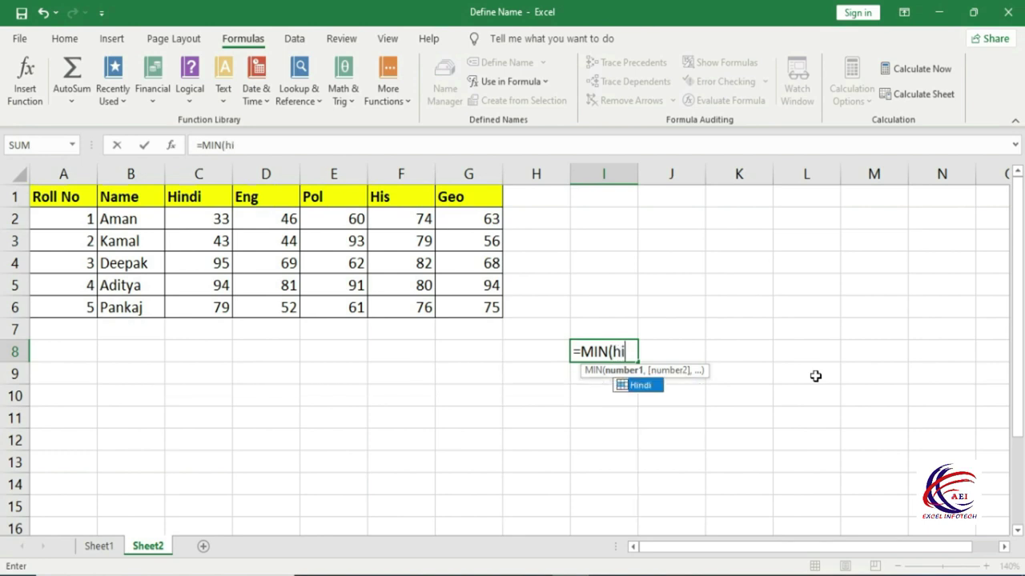
type("ndi")
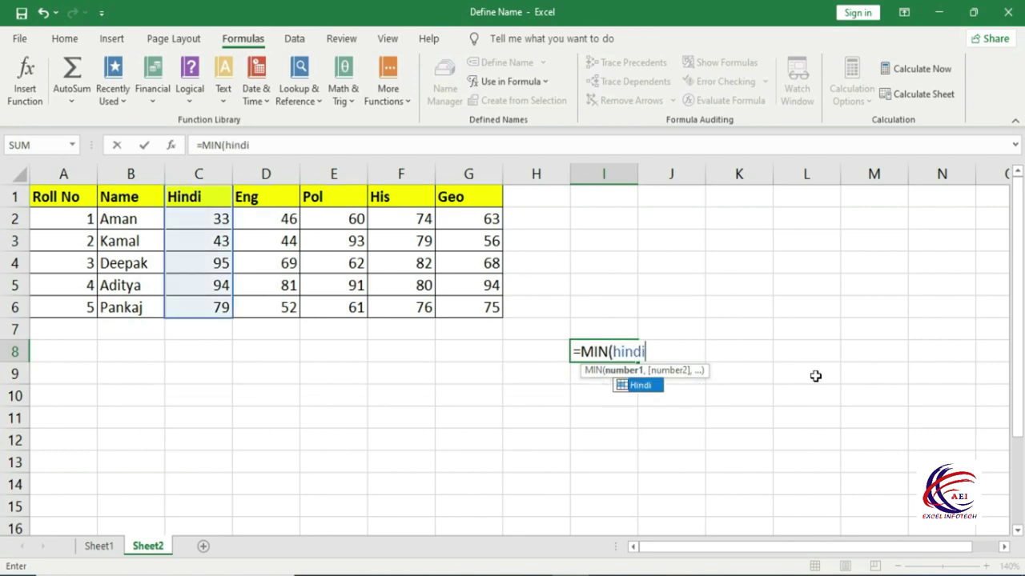
type(")")
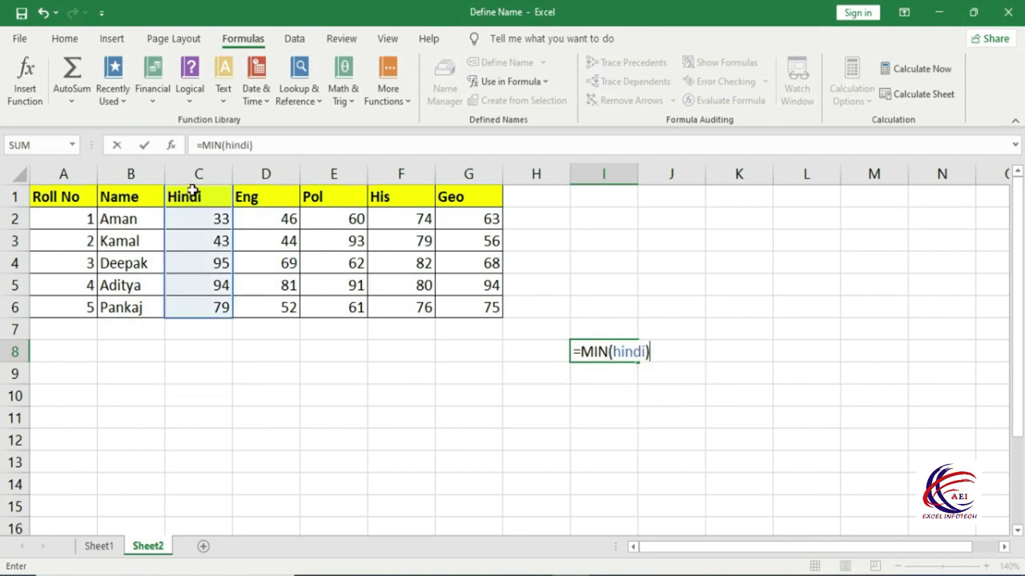
key("Return")
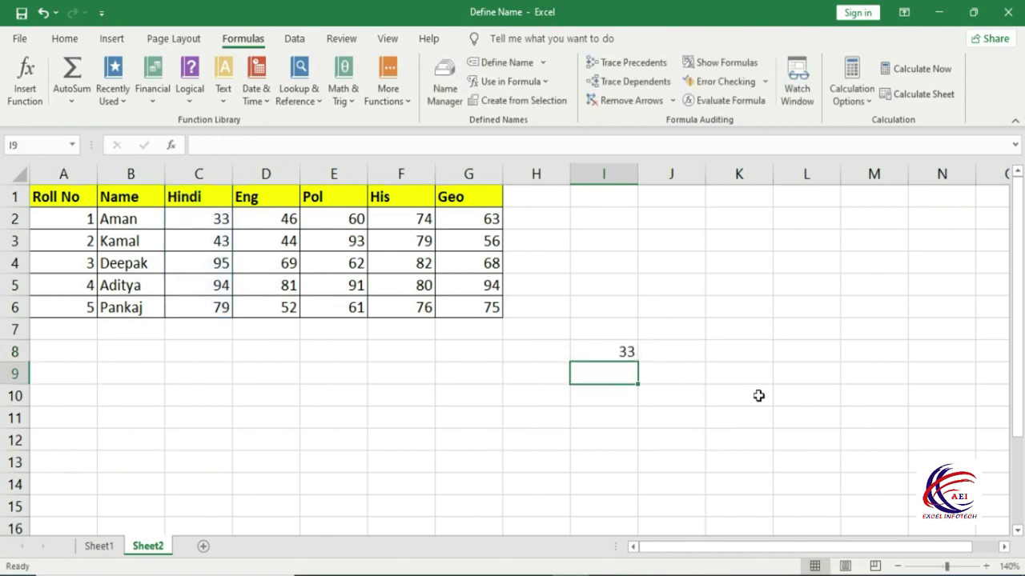
left_click(622, 351)
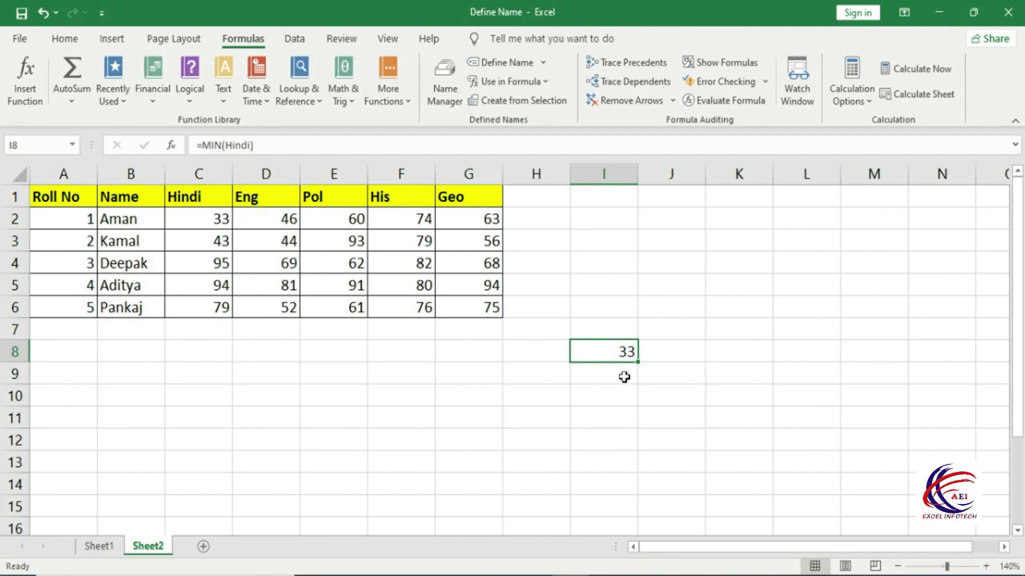
left_click(623, 376)
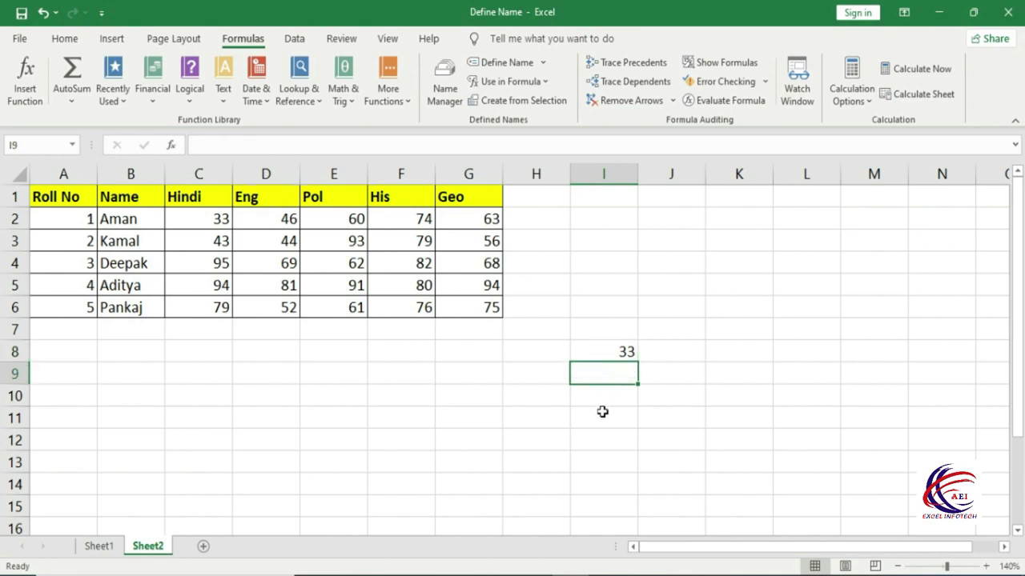
Select D1:D6 and define the name Eng with Workbook scope for it
left_click(512, 68)
mouse_move(587, 206)
left_mouse_down()
mouse_move(549, 249)
mouse_move(668, 249)
left_mouse_up()
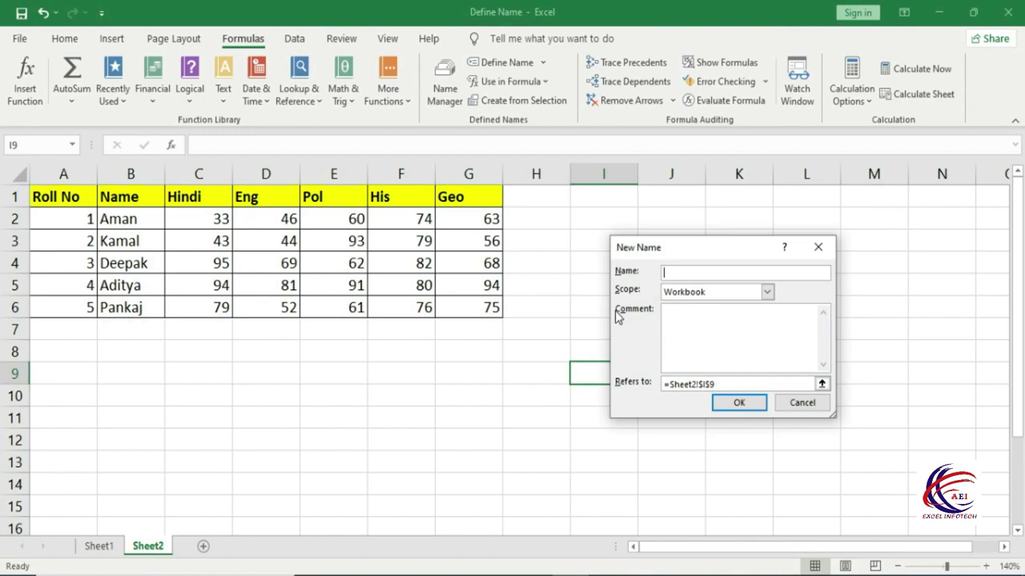
left_click_drag(650, 246, 649, 205)
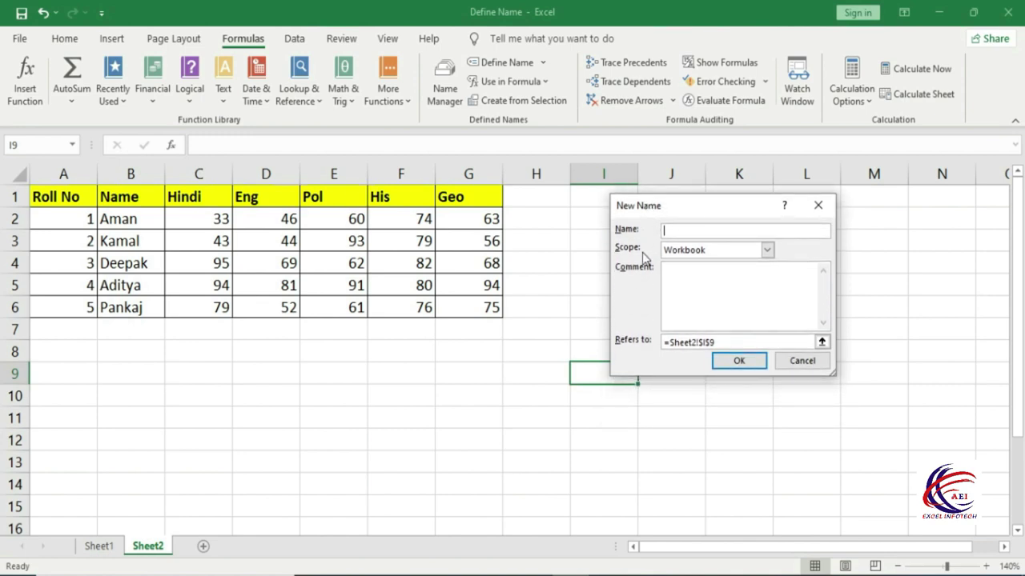
left_click(818, 204)
left_click_drag(275, 201, 276, 317)
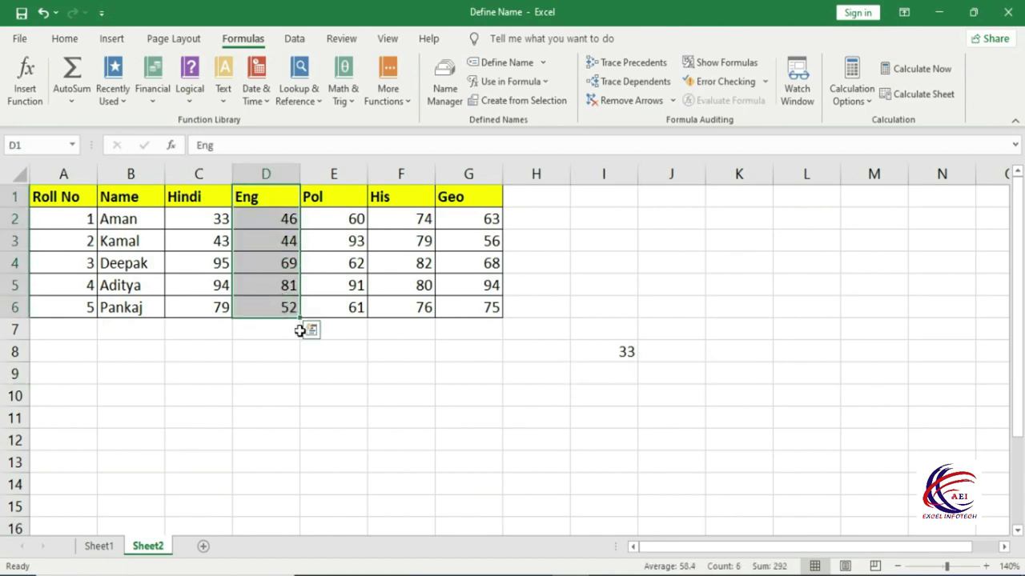
left_click(509, 64)
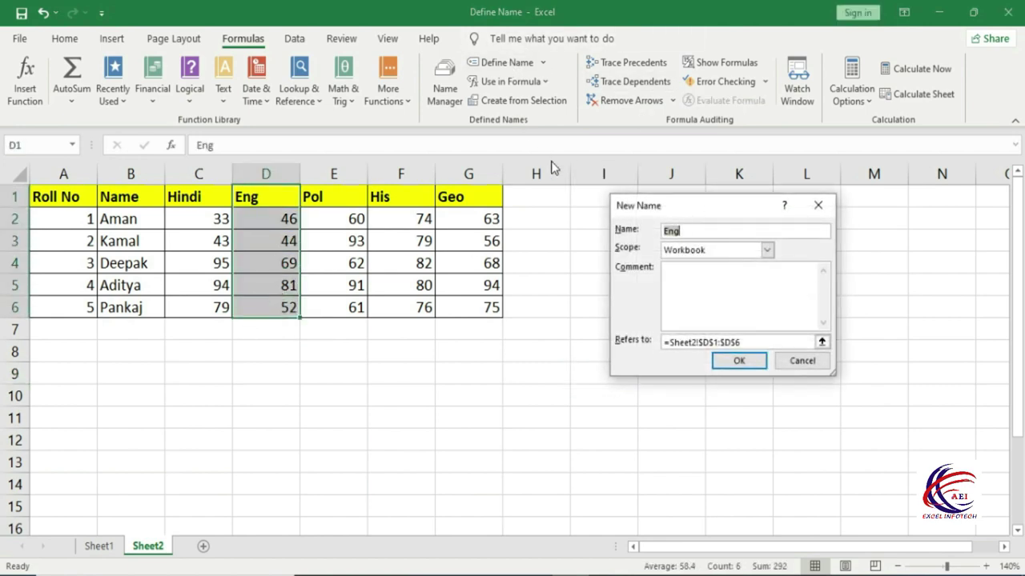
left_click_drag(664, 209, 644, 217)
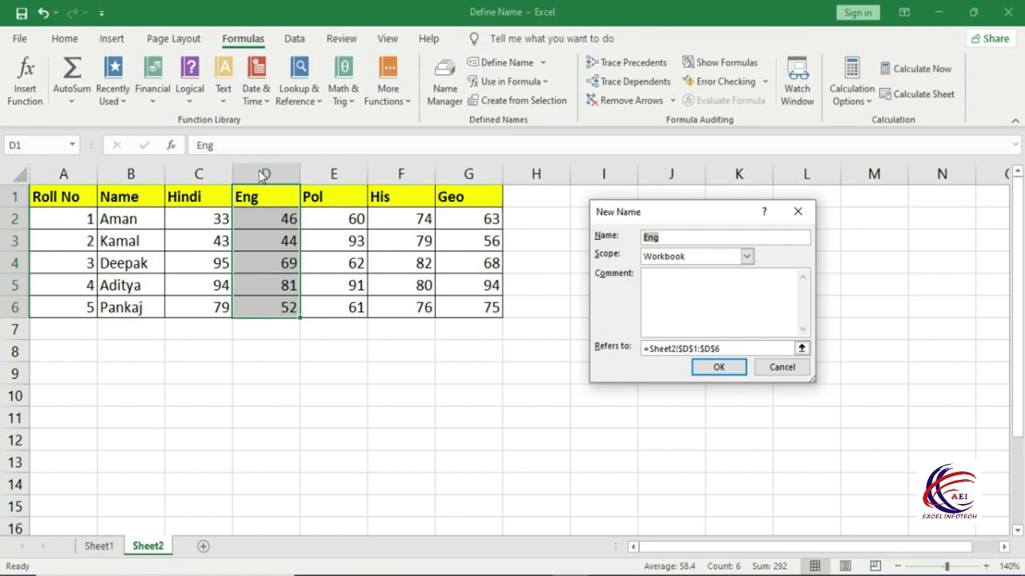
left_click(678, 235)
left_click(747, 256)
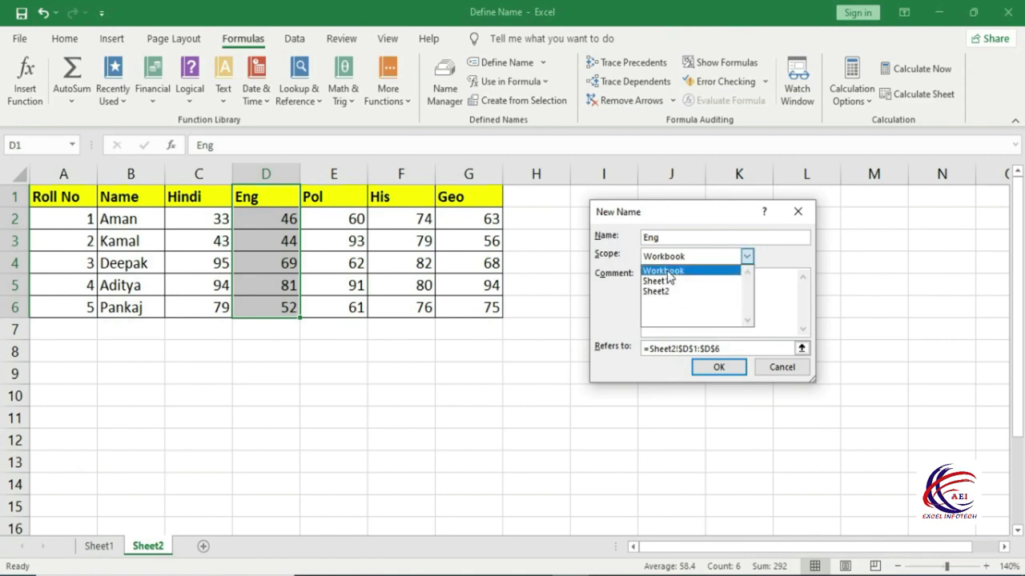
left_click(664, 272)
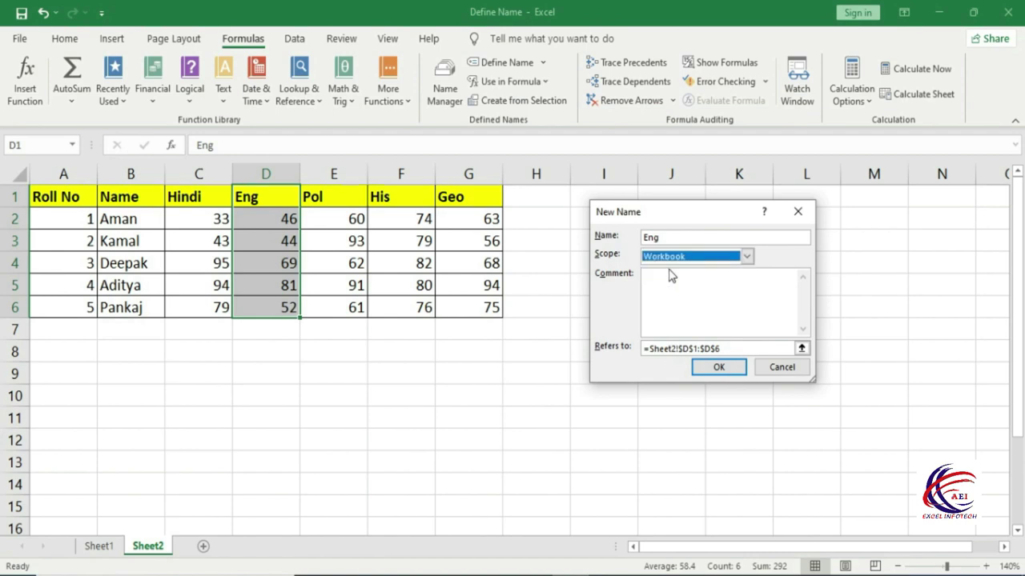
left_click(731, 349)
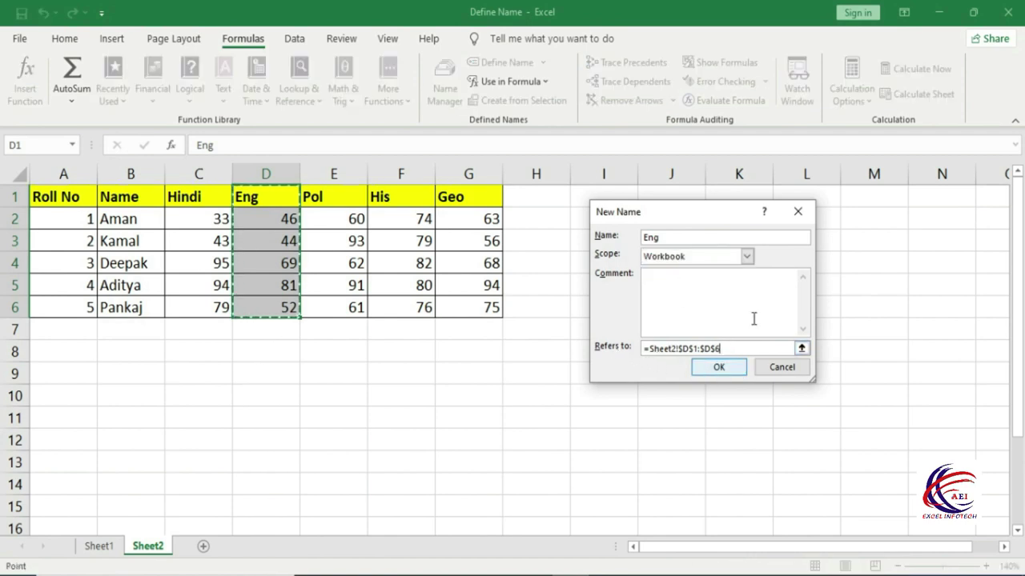
Save the Eng name and enter =MAX(Eng) in I5, checking the 81 against D5
left_click(724, 368)
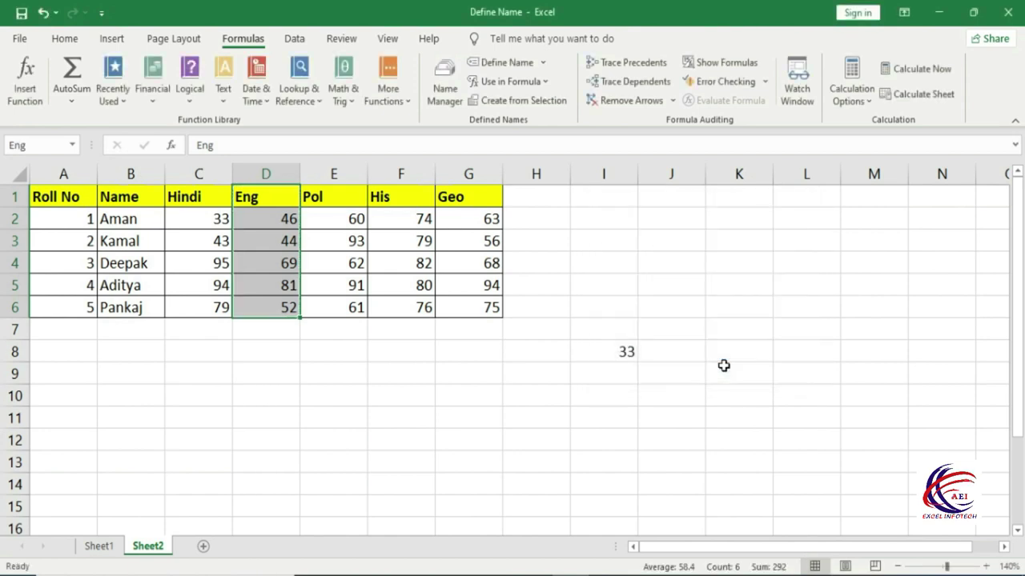
left_click(622, 281)
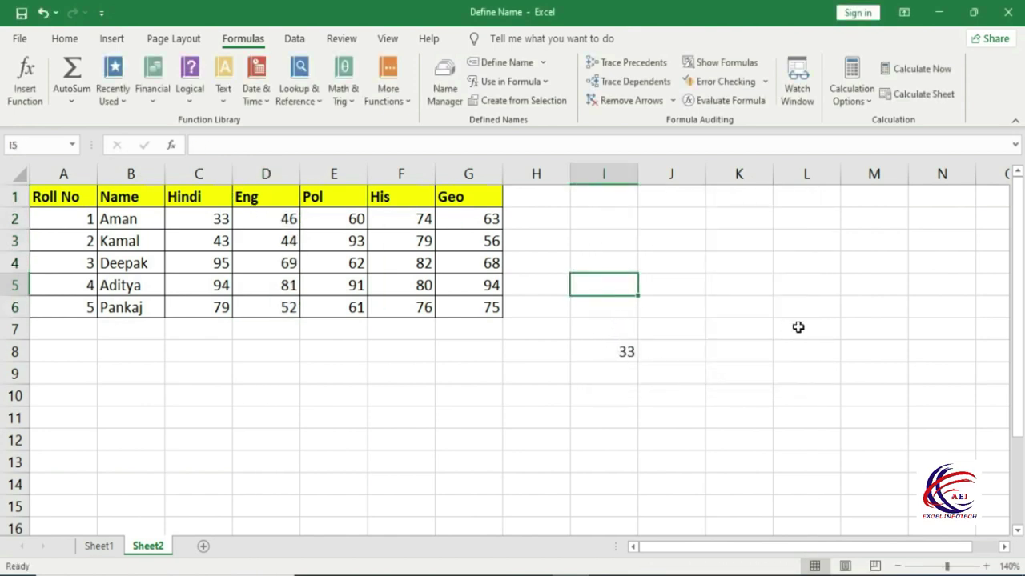
type("=max")
key("Tab")
left_click(272, 218)
key("BackSpace")
key("BackSpace")
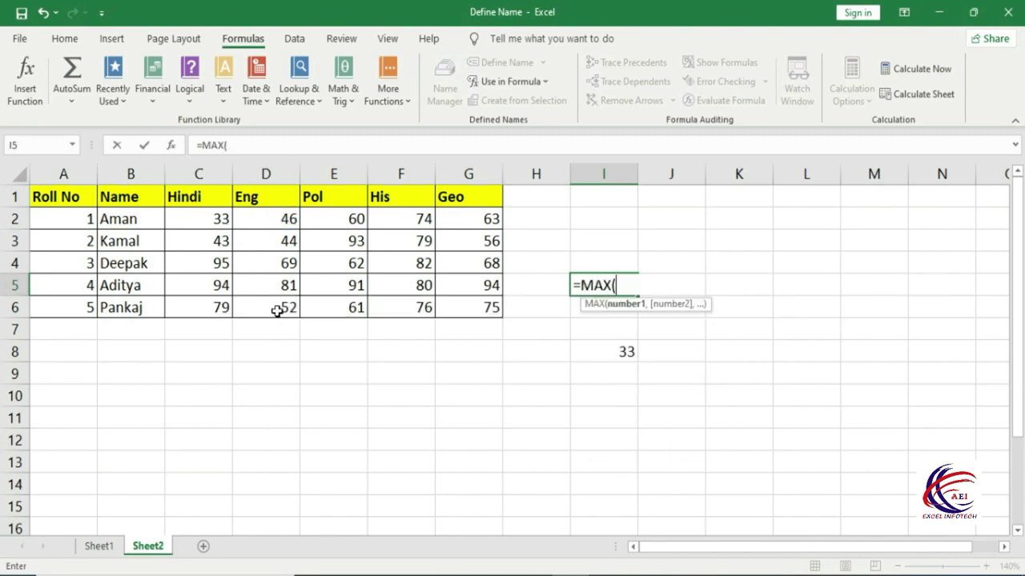
type("eng")
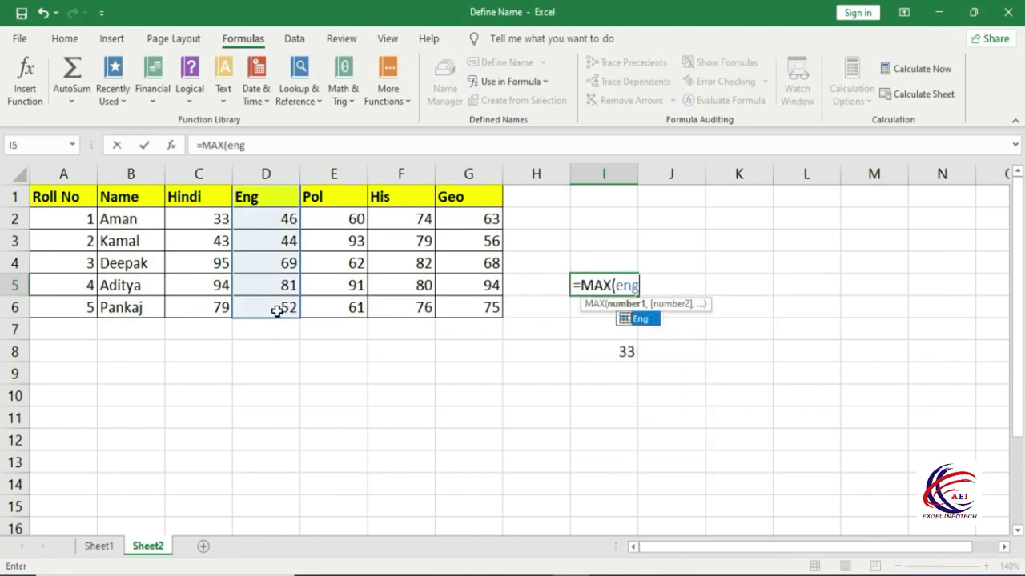
type(")")
key("Return")
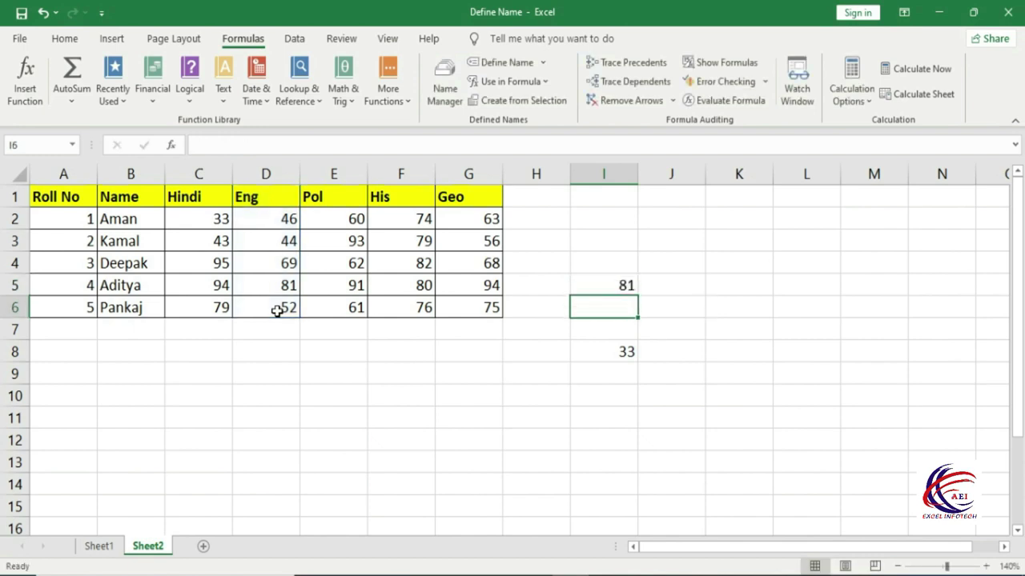
left_click(600, 288)
left_click(286, 285)
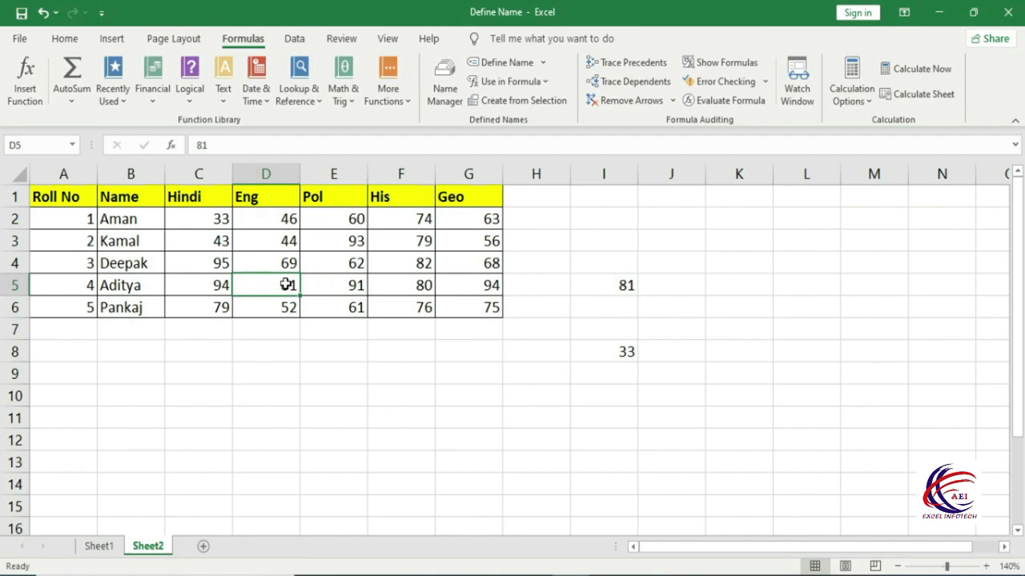
left_click_drag(270, 221, 265, 333)
Add marks 15 in D7 and 65 in D8 below the Eng column
left_click(265, 332)
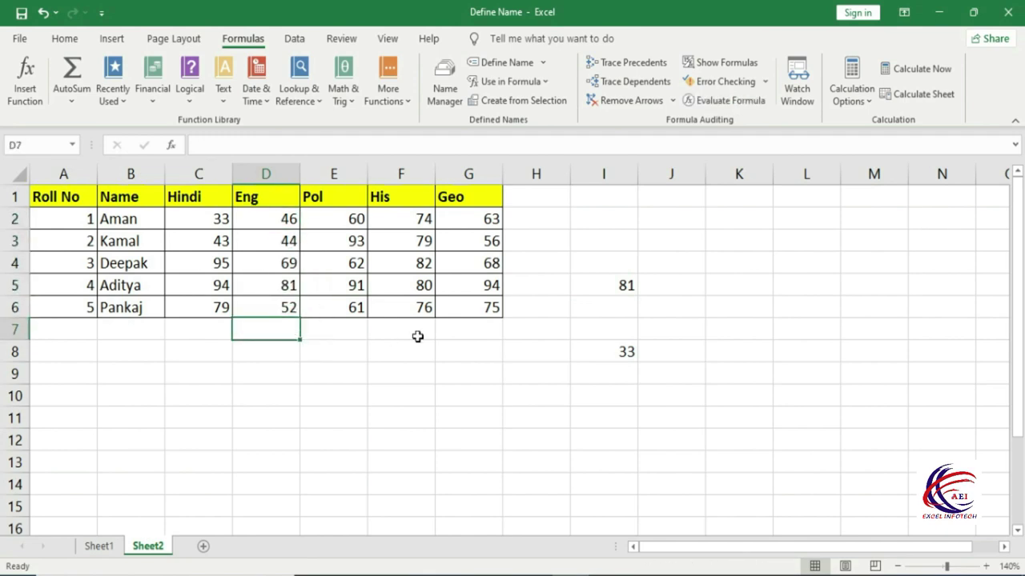
type("15")
key("Return")
type("65")
key("Return")
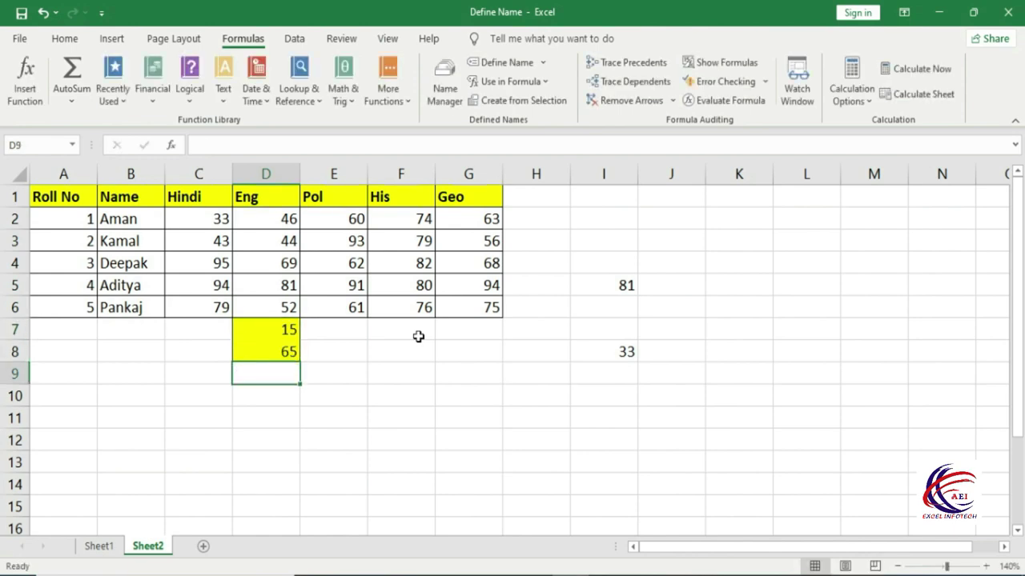
left_click(601, 285)
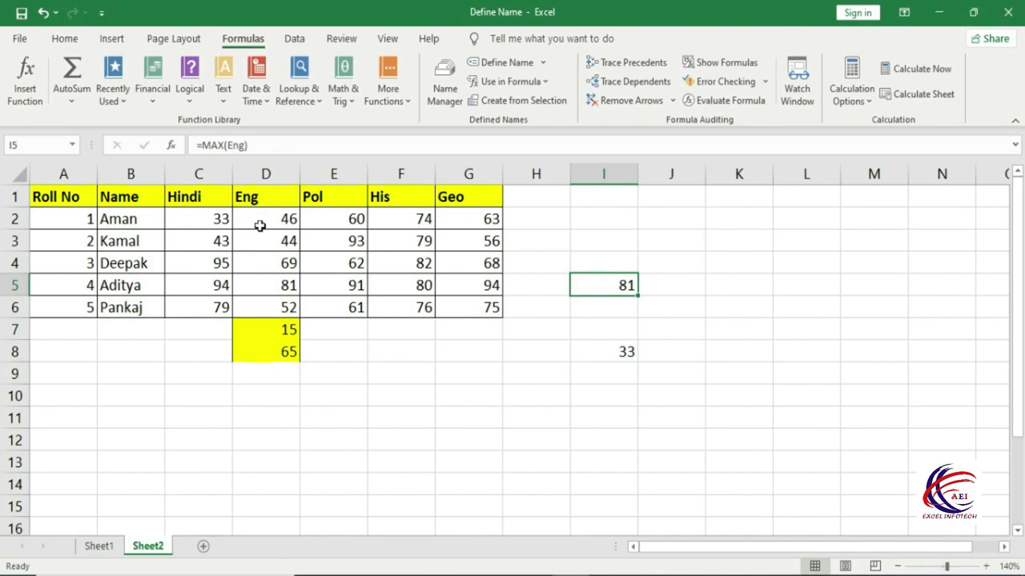
View the Use in Formula names list and compare Eng's D2:D6 range with the new marks
left_click_drag(285, 219, 288, 307)
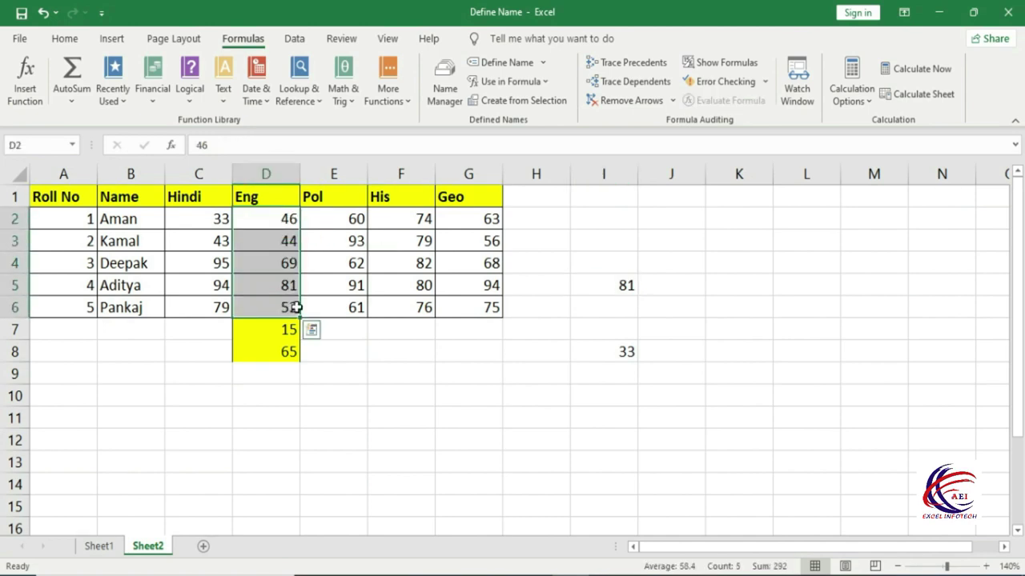
left_click(576, 241)
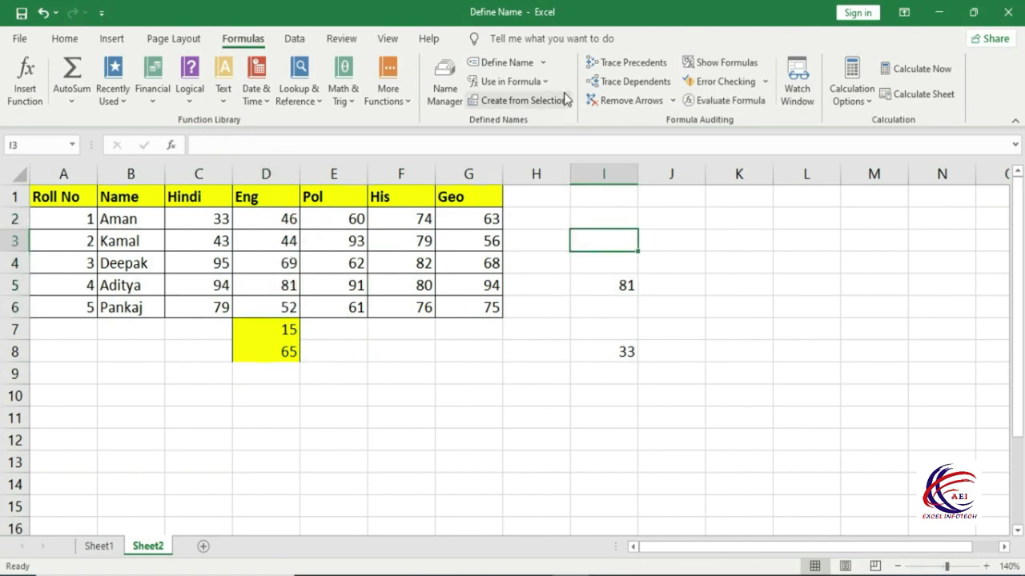
left_click(522, 84)
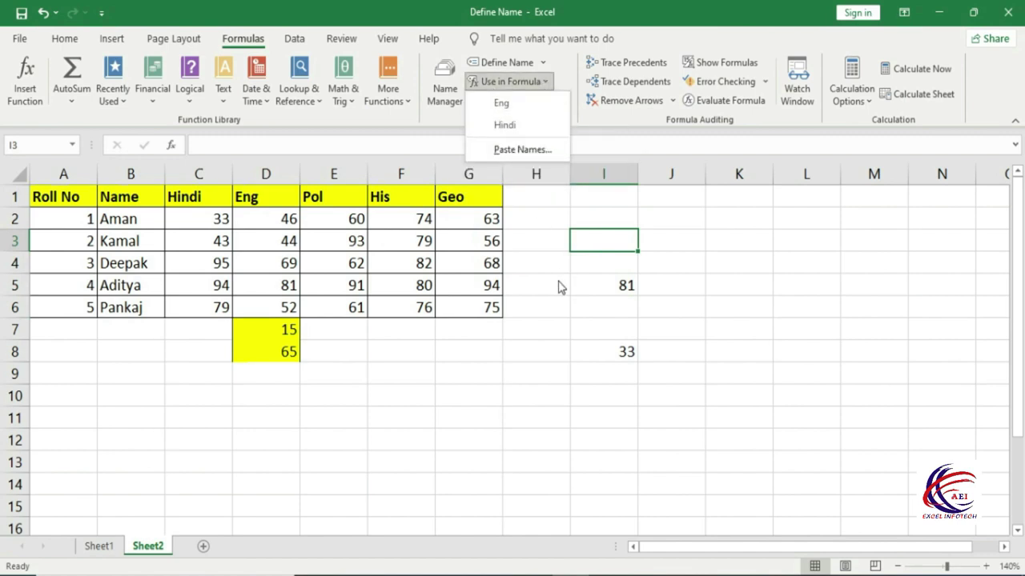
left_click(565, 296)
left_click_drag(286, 218, 289, 351)
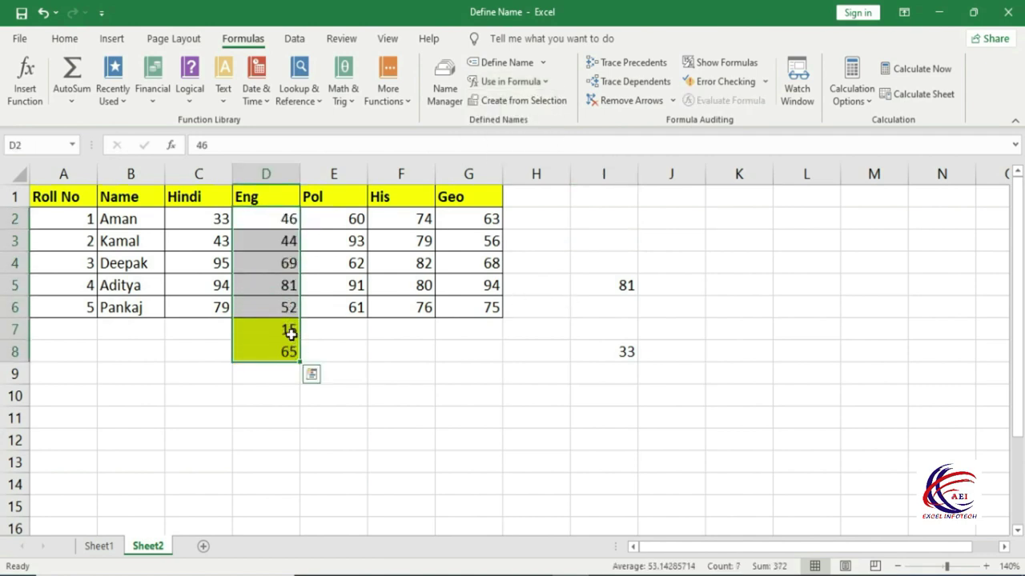
left_click(289, 332)
left_click_drag(285, 215, 288, 305)
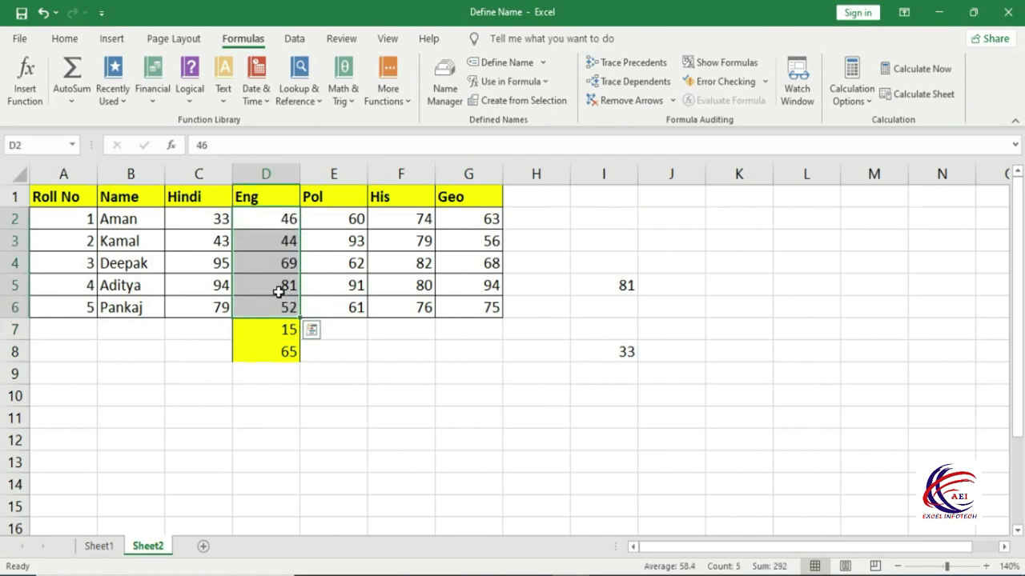
left_click(478, 370)
left_click(693, 306)
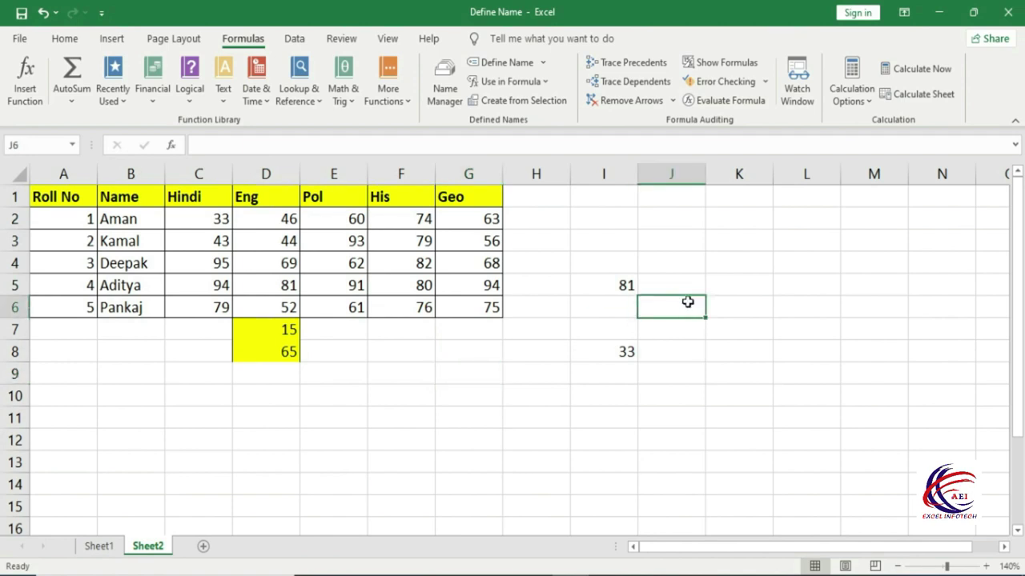
left_click(662, 283)
left_click(678, 312)
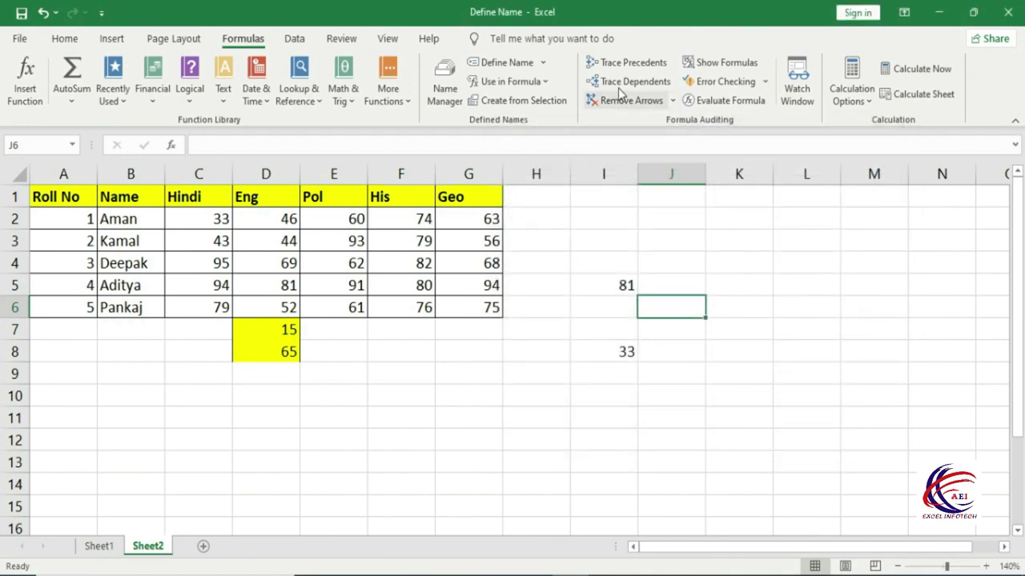
In Name Manager, edit Eng to refer to =Sheet2!$D$1:$D$8 and close
left_click(445, 85)
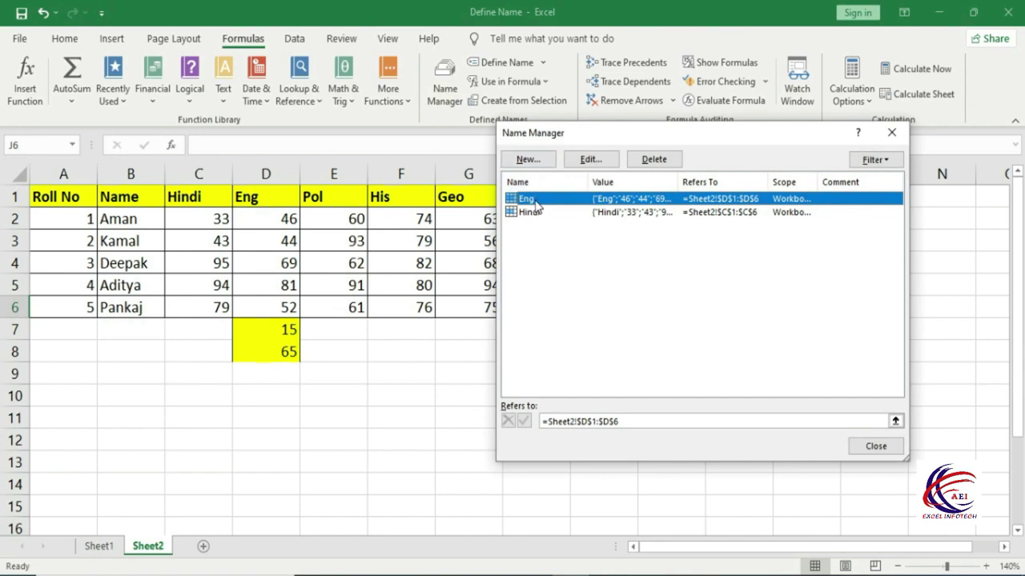
left_click(591, 159)
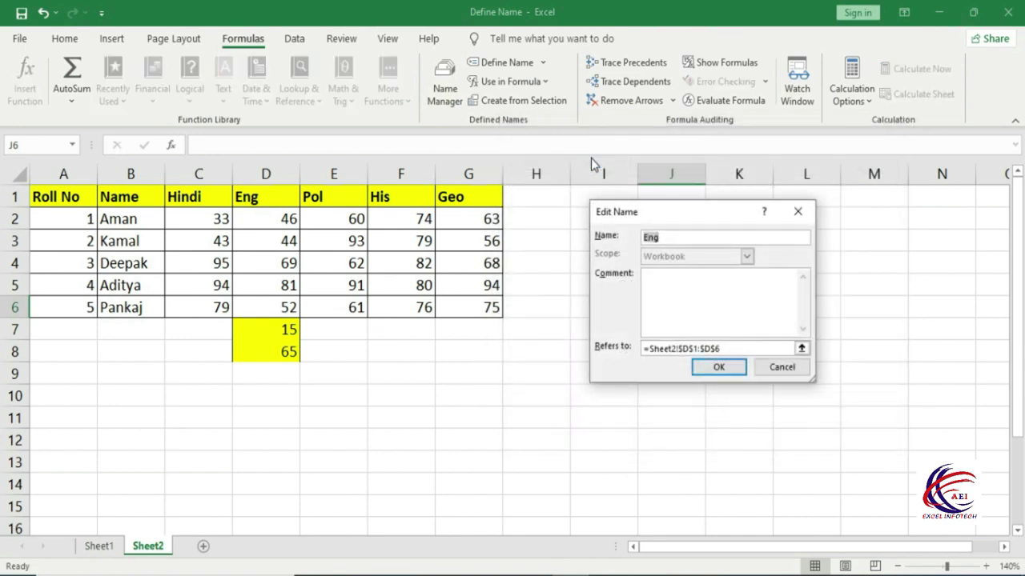
left_click(730, 347)
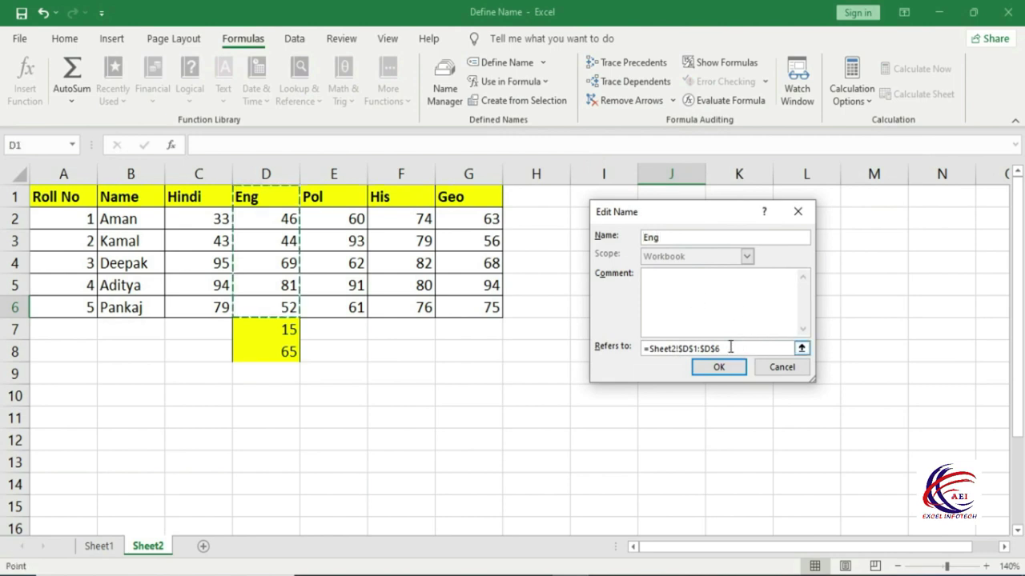
left_click_drag(269, 197, 269, 352)
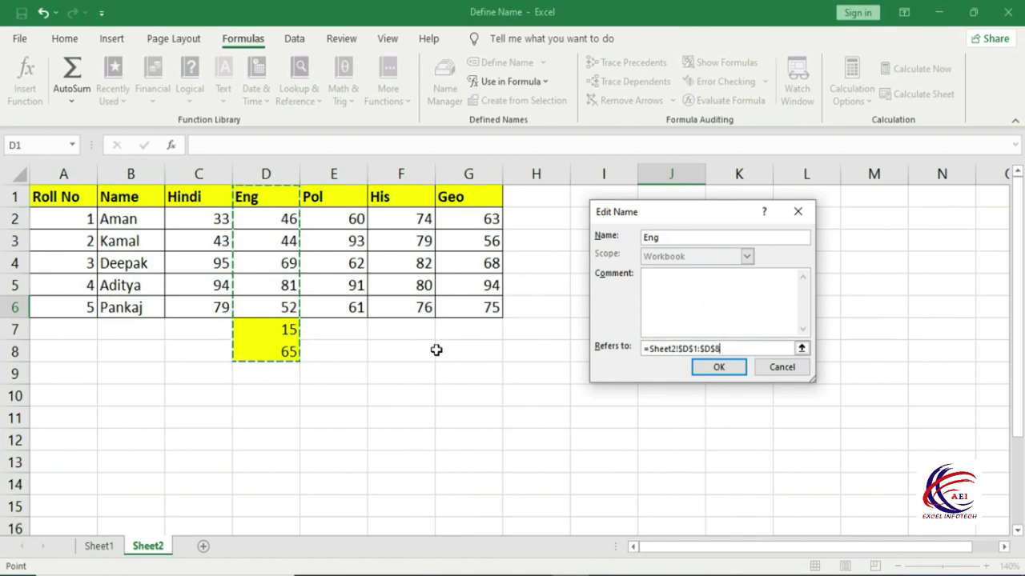
left_click(708, 369)
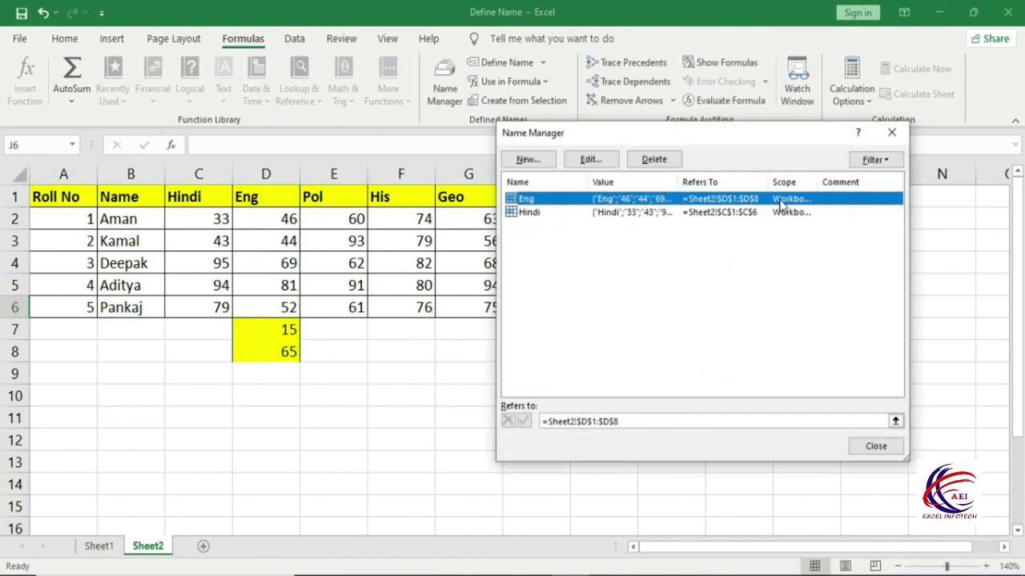
left_click(875, 446)
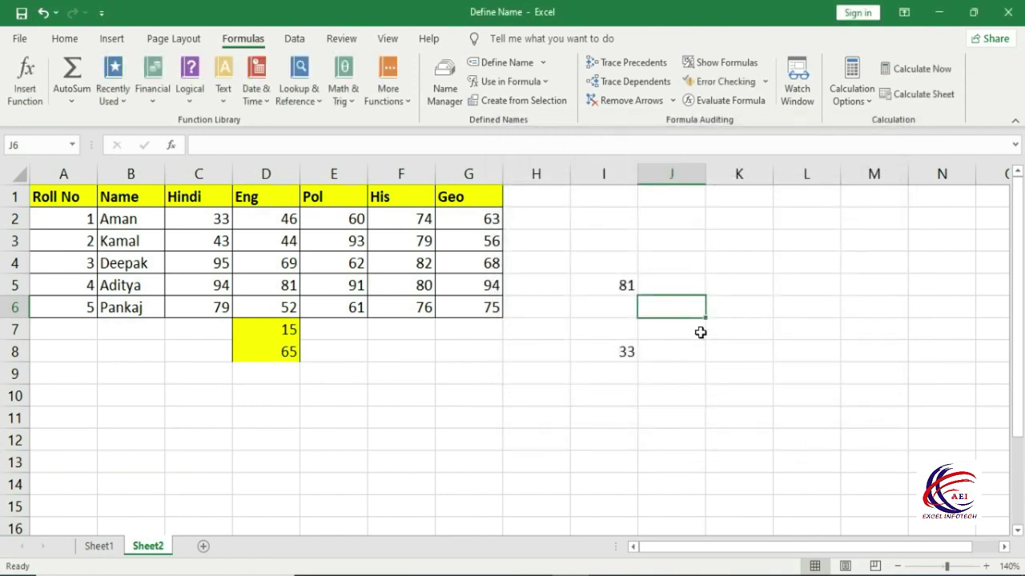
Enter =SUM(Eng) in K6, inserting Eng from Use in Formula, giving 372
left_click(721, 311)
type("=")
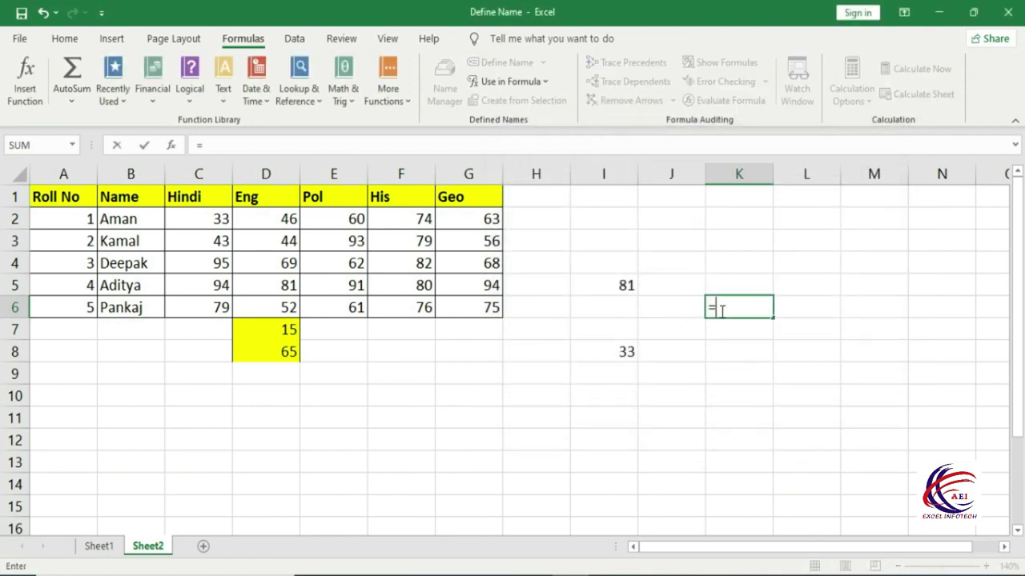
type("sum(")
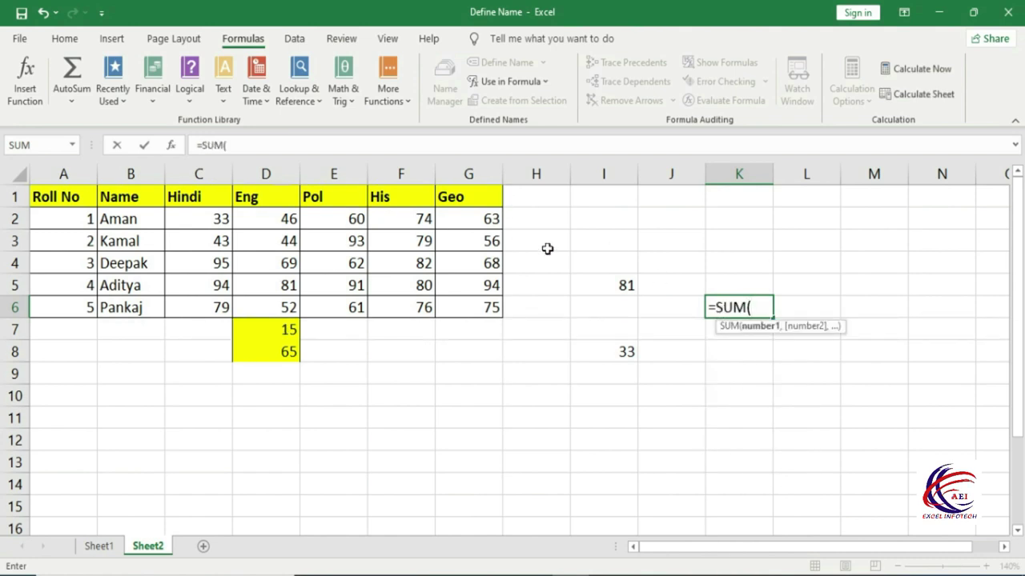
left_click(541, 90)
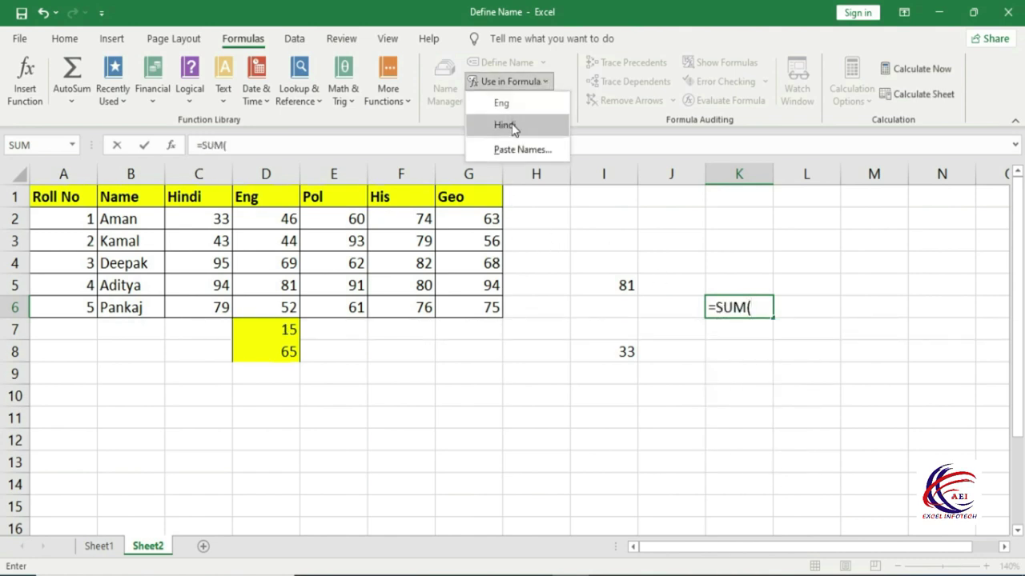
left_click(515, 104)
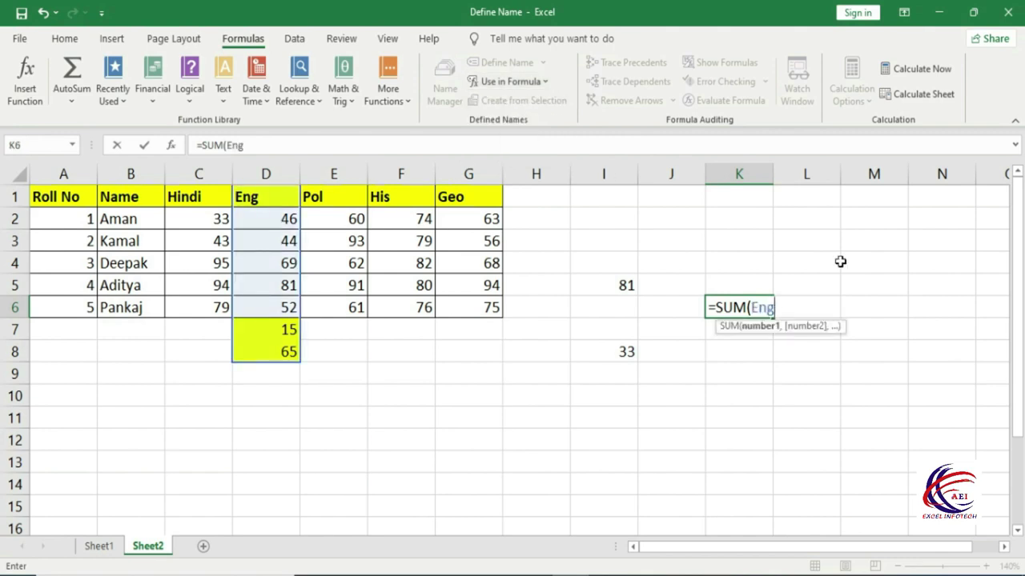
type(")")
key("Return")
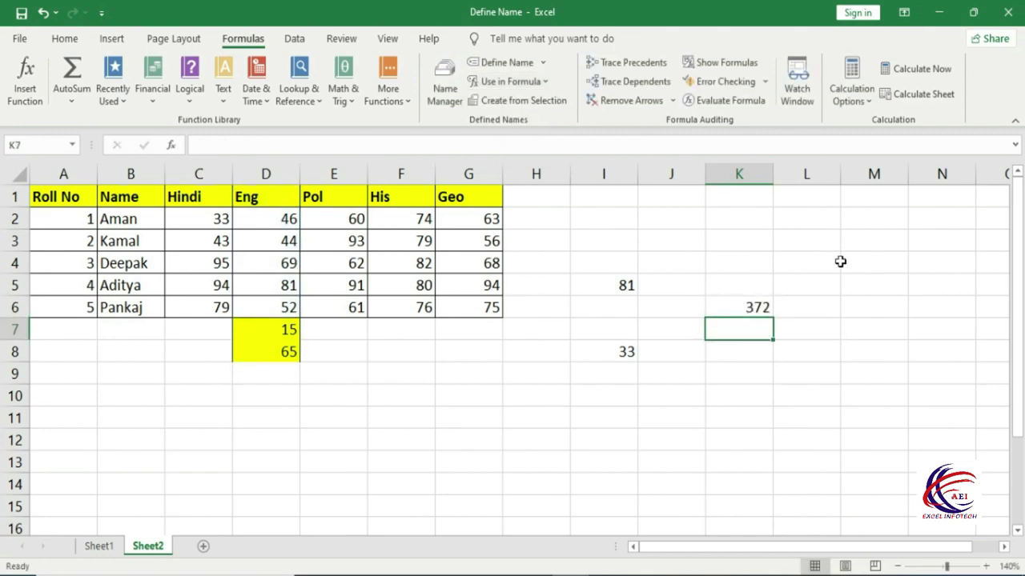
left_click(764, 301)
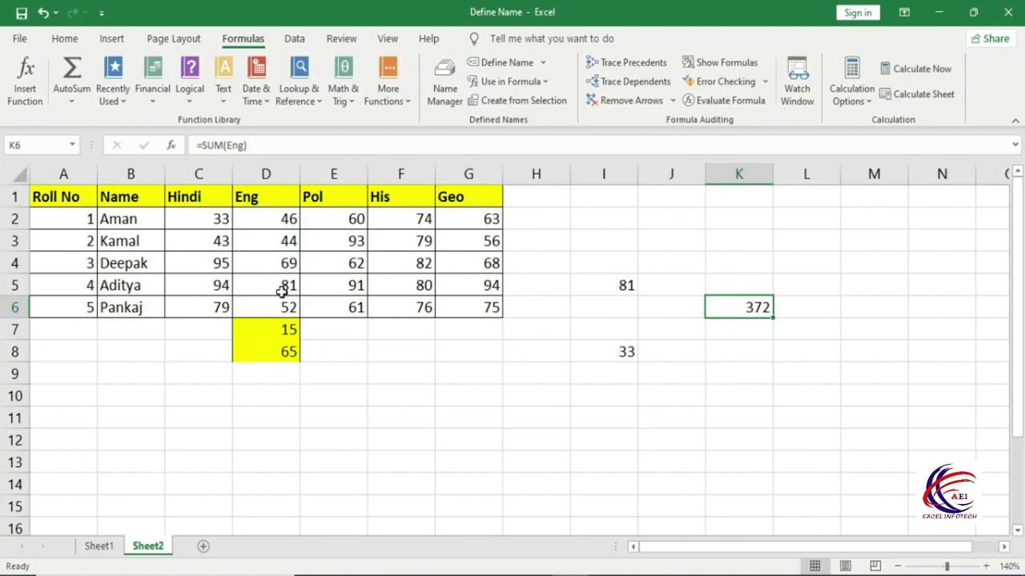
Select the Eng marks D2:D8 and its sub-ranges, and review the defined names in the Name Manager
left_click_drag(284, 220, 282, 353)
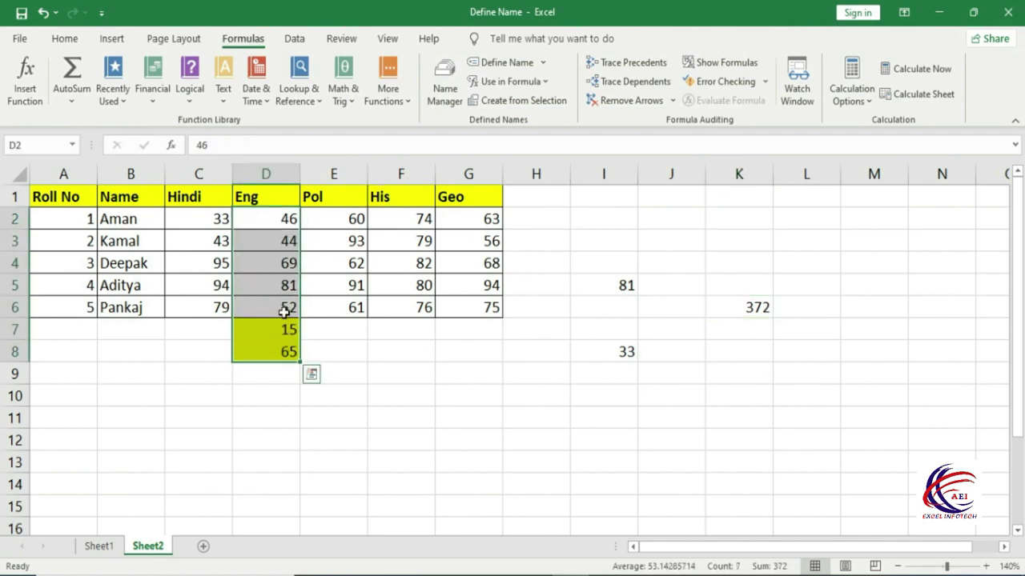
left_click_drag(286, 309, 284, 220)
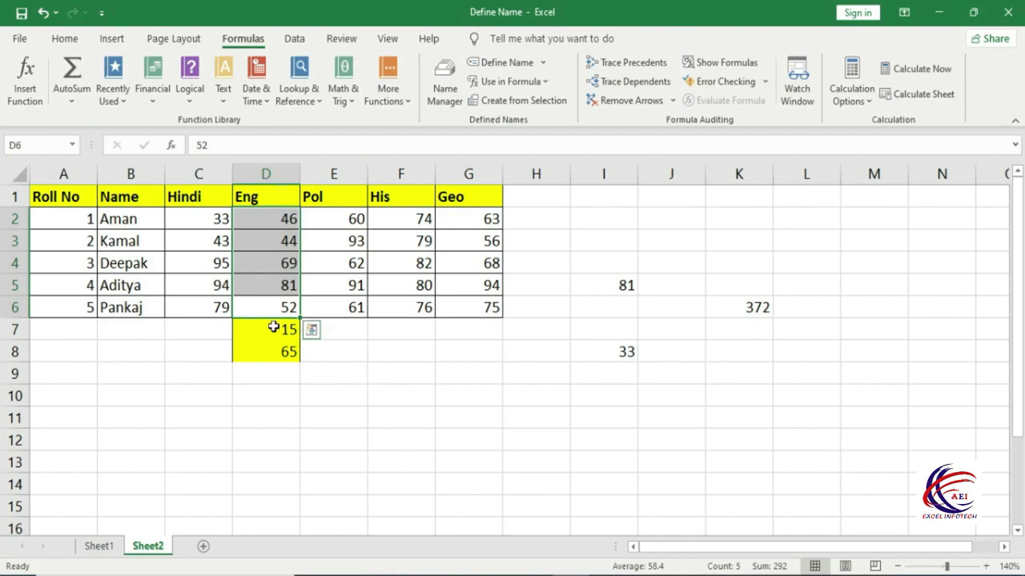
left_click_drag(274, 327, 273, 350)
left_click_drag(285, 222, 273, 351)
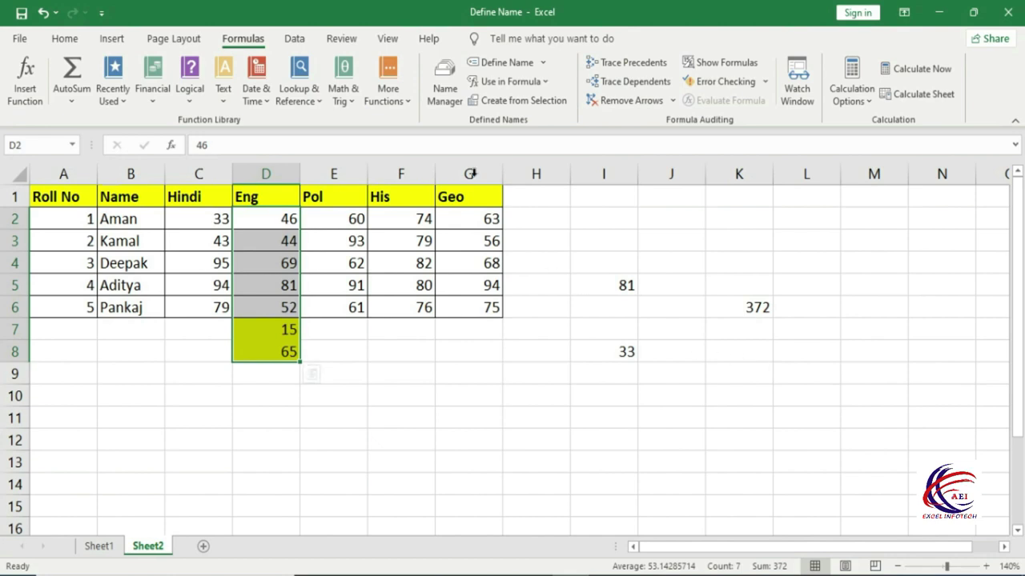
left_click(448, 84)
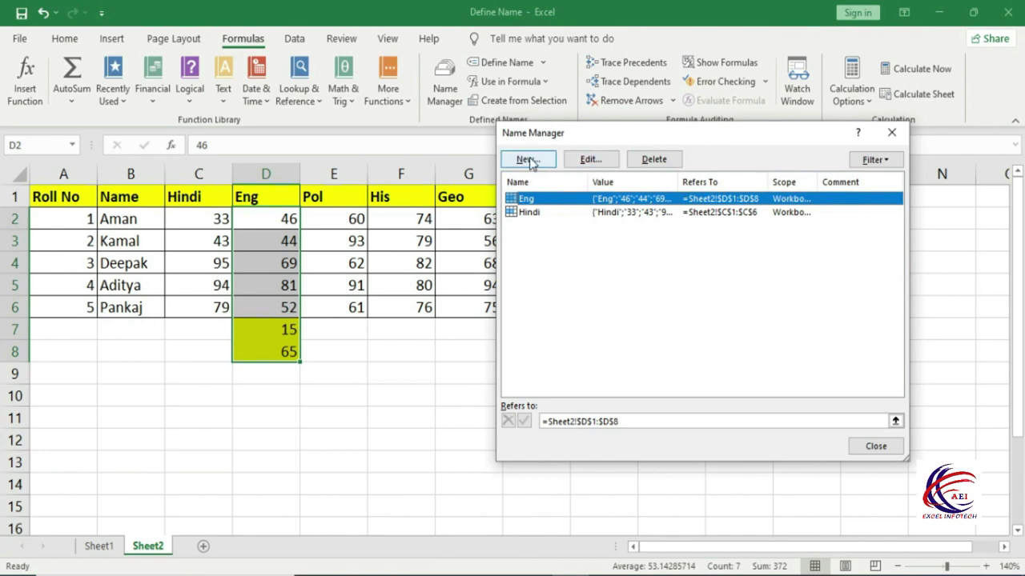
Close the Name Manager and select C1:G6, the Hindi to Geo marks with their headings
left_click(892, 133)
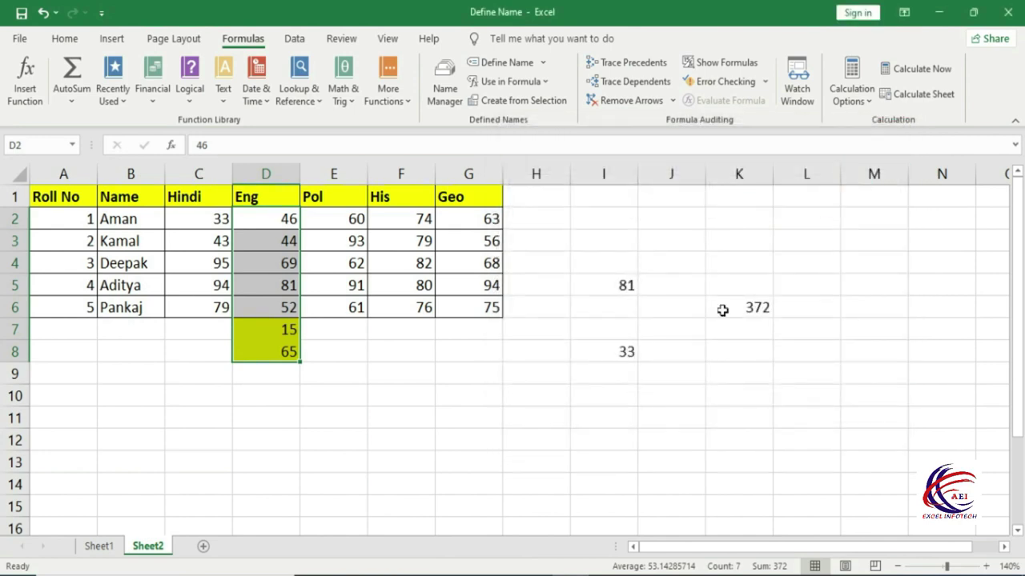
left_click(402, 403)
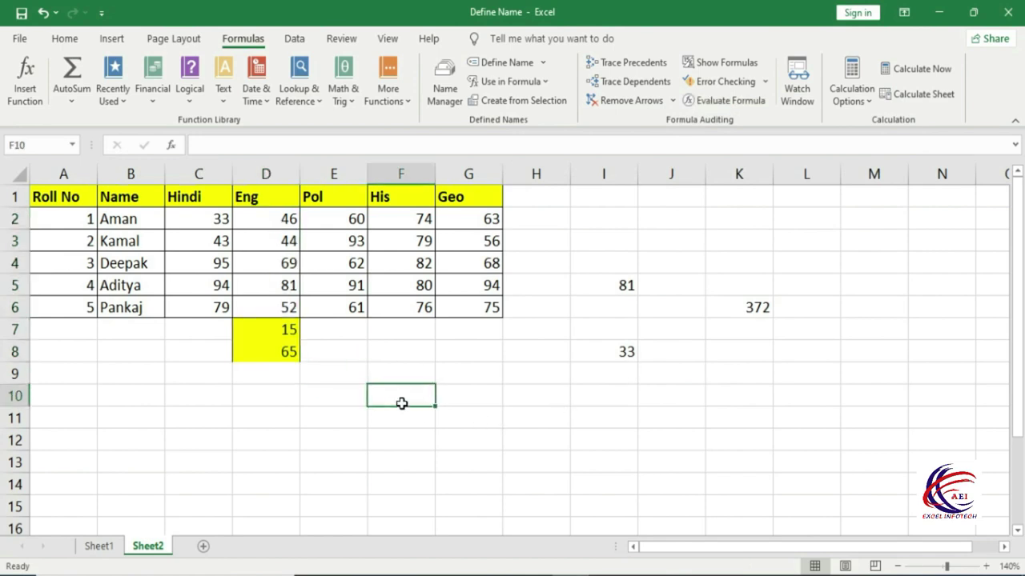
left_click_drag(283, 199, 299, 270)
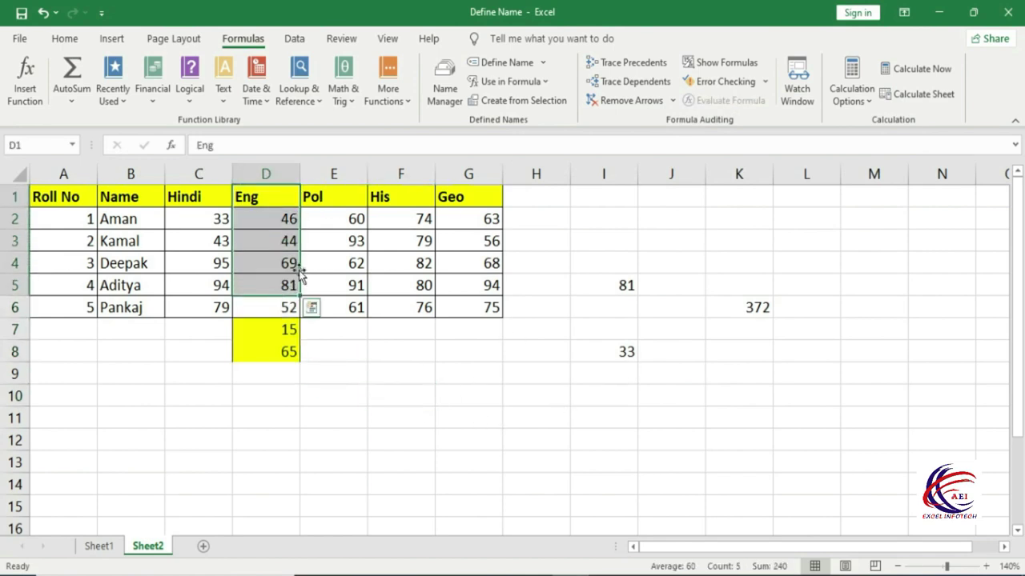
left_click_drag(346, 199, 344, 288)
left_click_drag(400, 199, 421, 290)
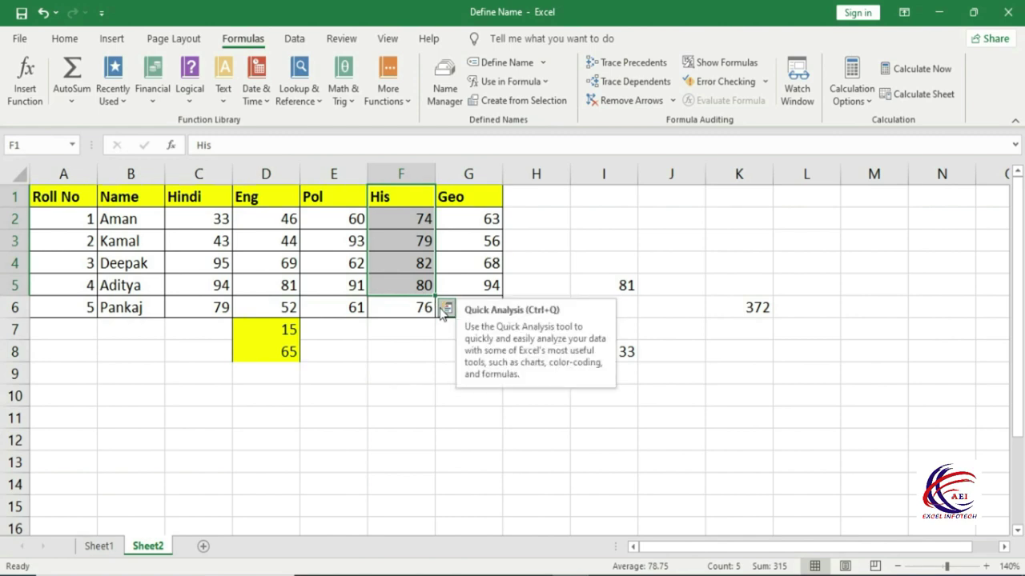
left_click_drag(210, 199, 465, 311)
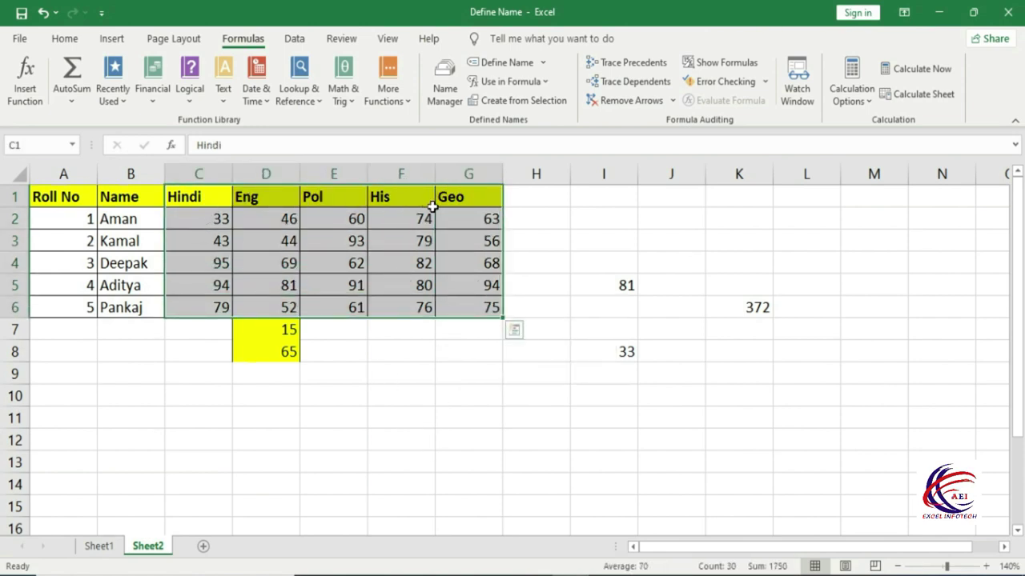
Reselect the subject headings and marks C1:G6
left_click(465, 388)
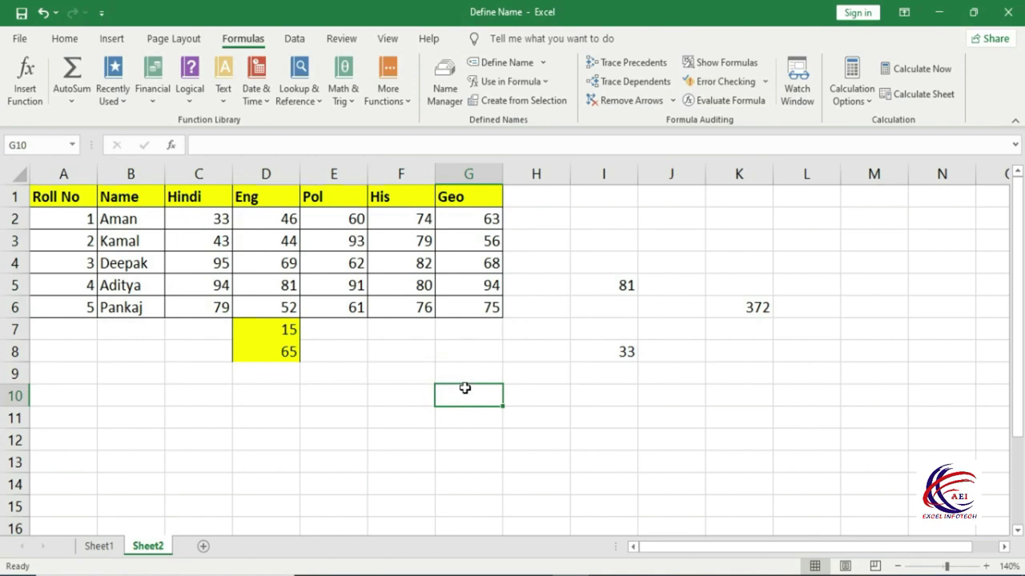
left_click(386, 410)
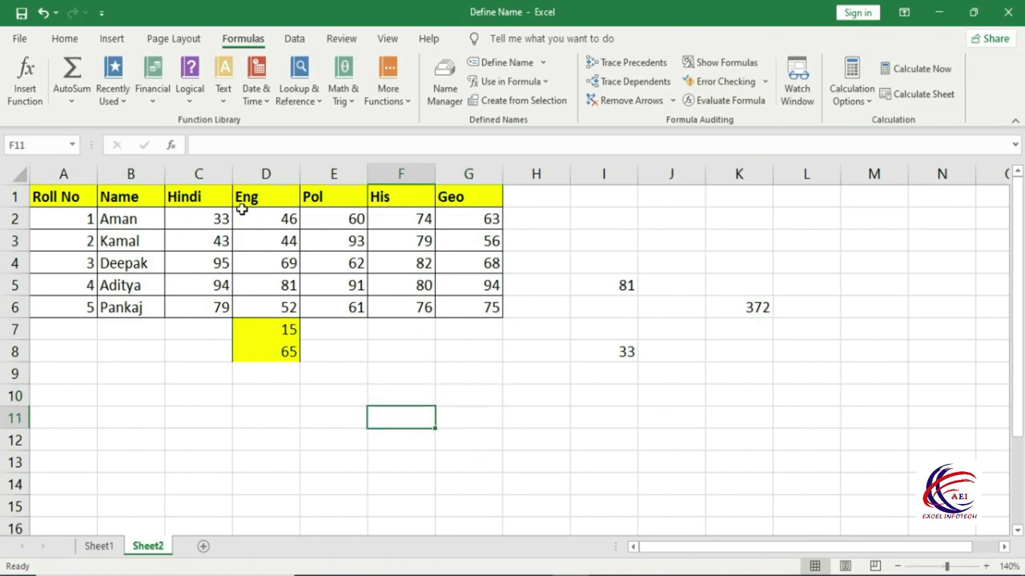
left_click_drag(197, 202, 469, 307)
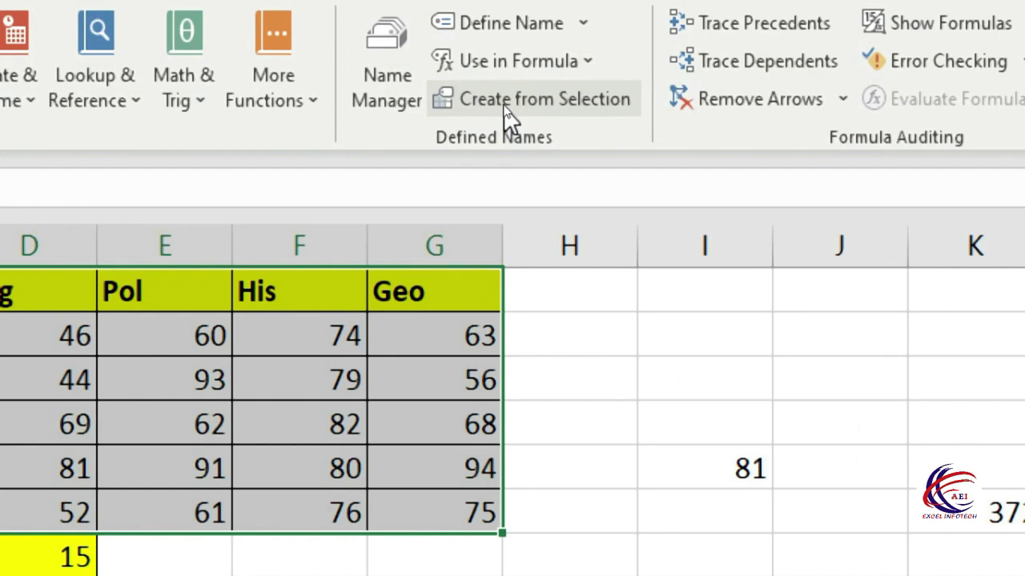
Create names from the selection using only the top row as the name source
left_click(507, 100)
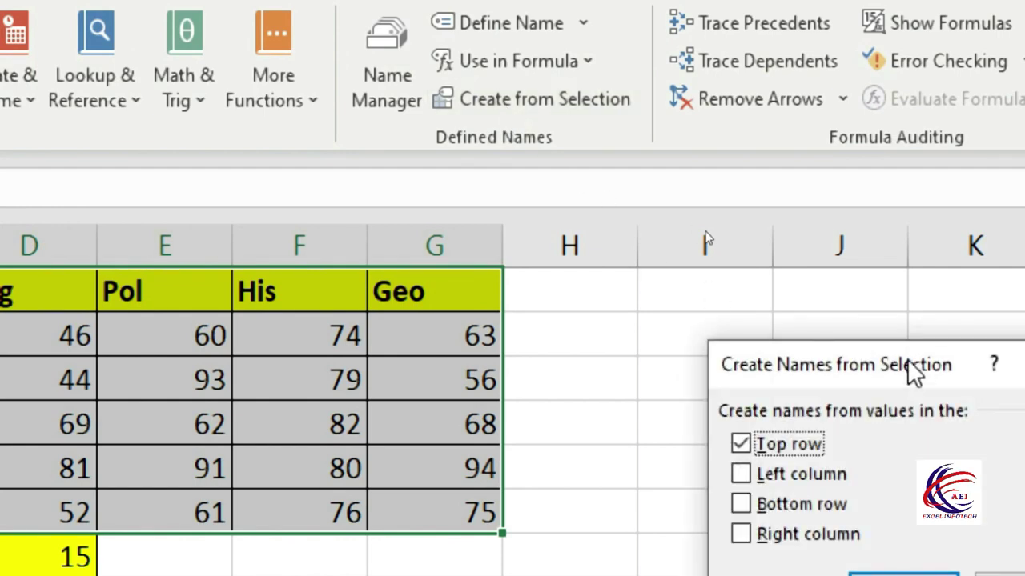
left_click_drag(913, 367, 575, 227)
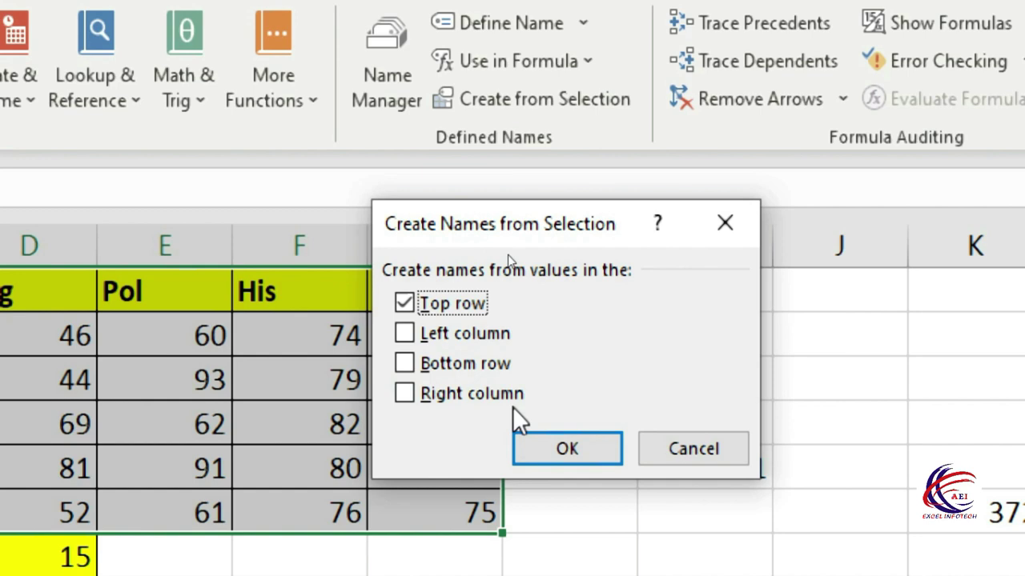
left_click_drag(503, 163, 627, 249)
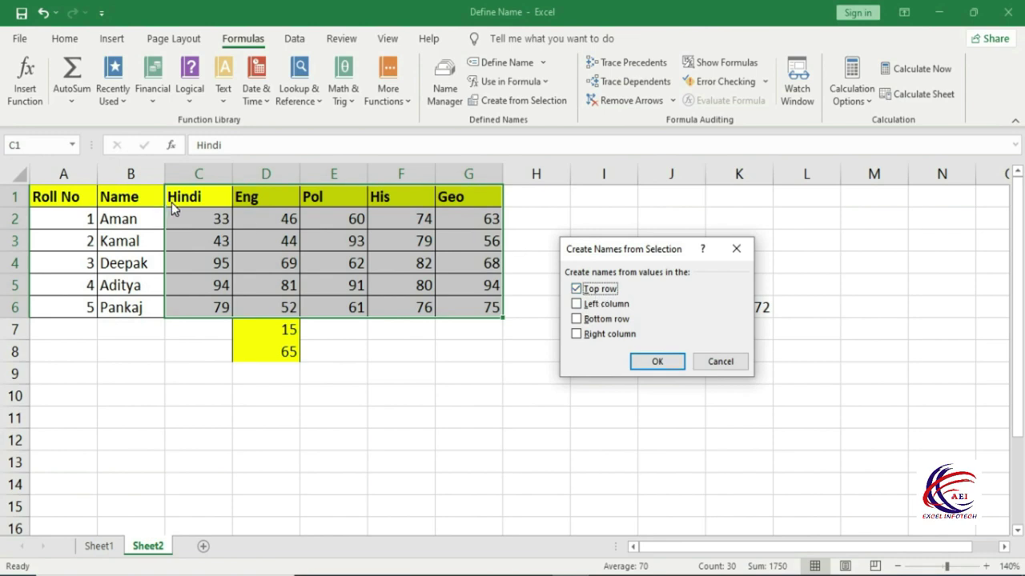
left_click(602, 304)
left_click(600, 318)
left_click(593, 334)
left_click(578, 319)
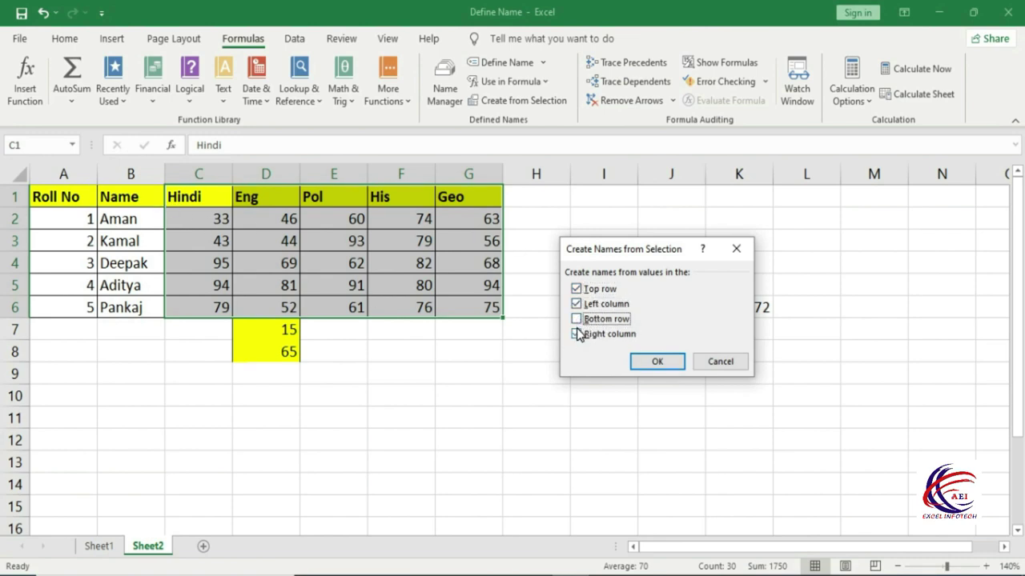
left_click(576, 305)
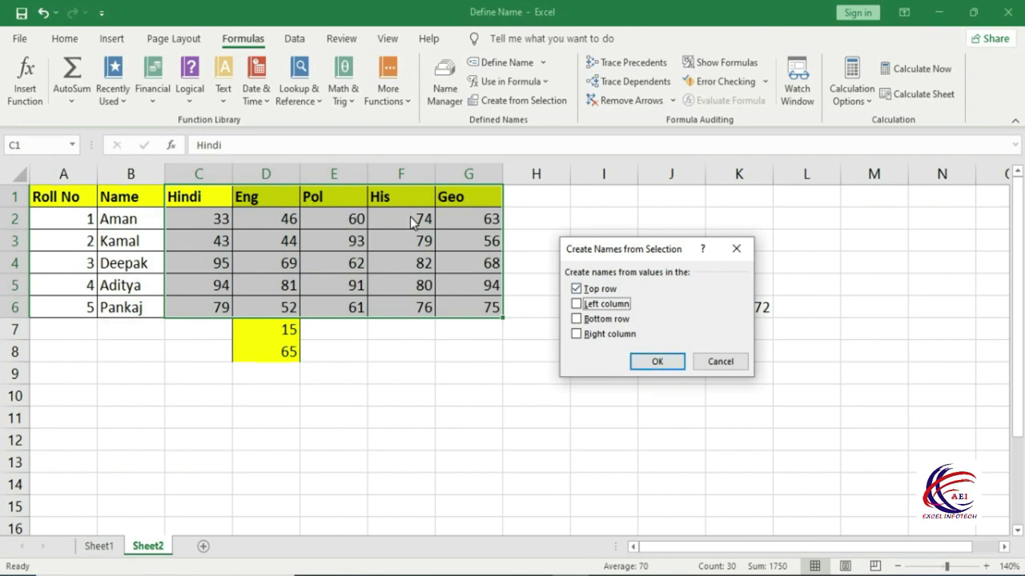
left_click(671, 364)
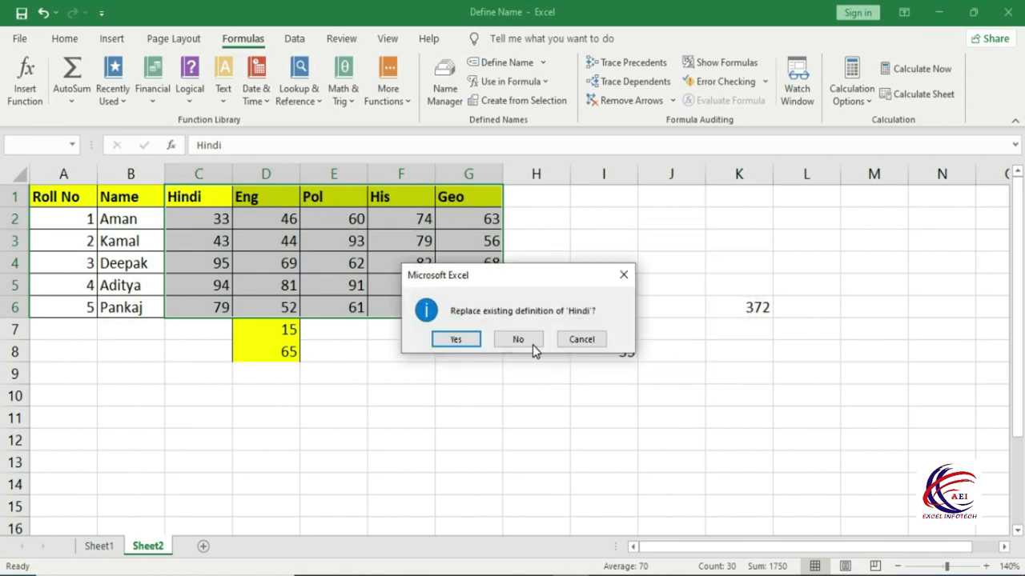
Confirm replacing the existing Hindi and Eng name definitions
left_click_drag(468, 280, 486, 321)
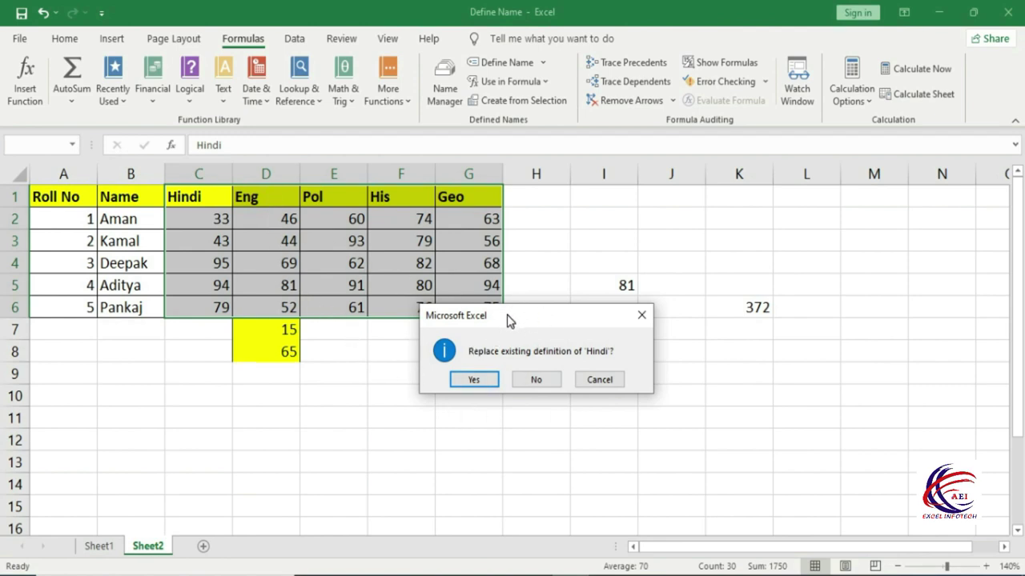
left_click(474, 380)
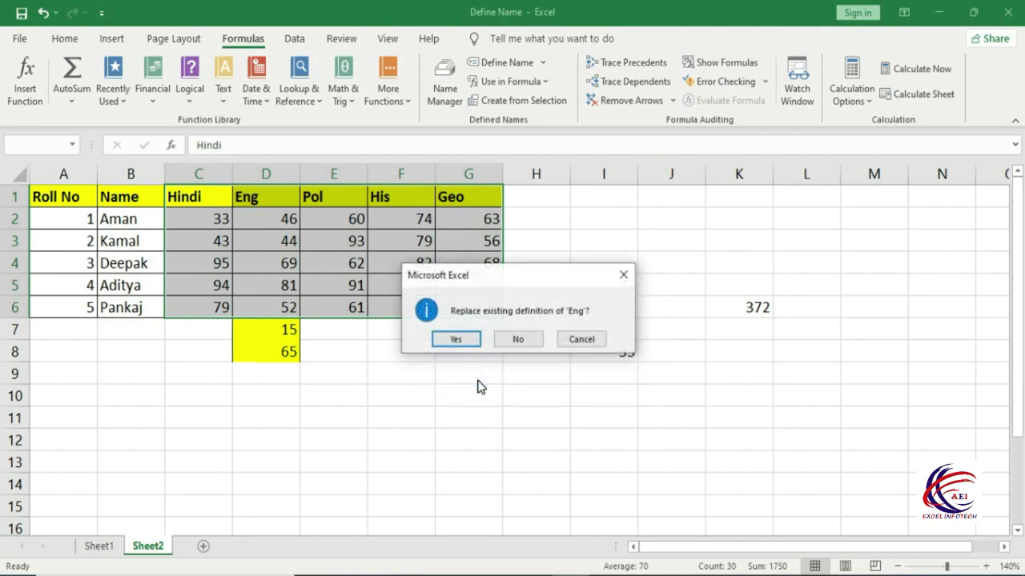
left_click_drag(503, 286, 504, 318)
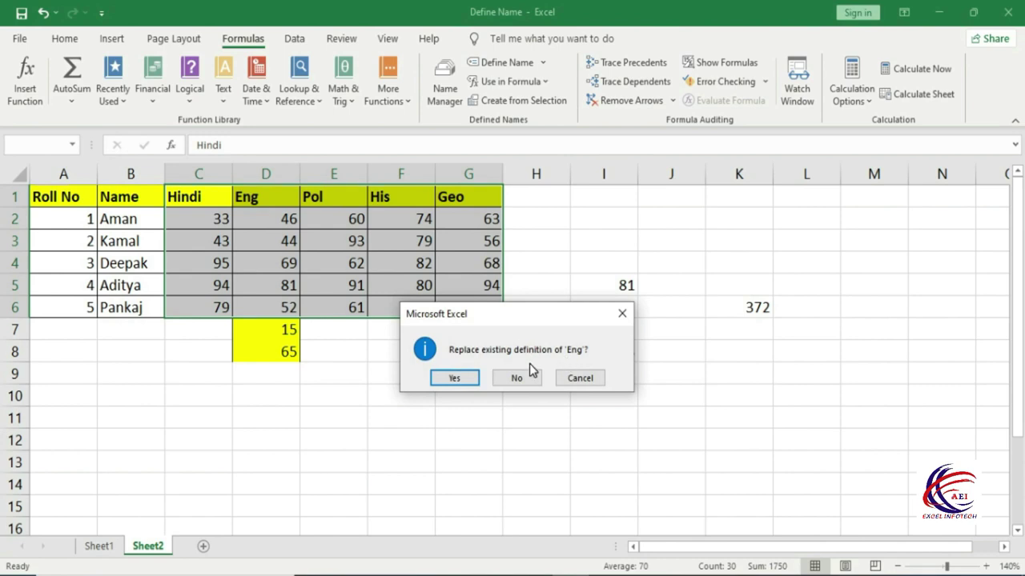
left_click(468, 380)
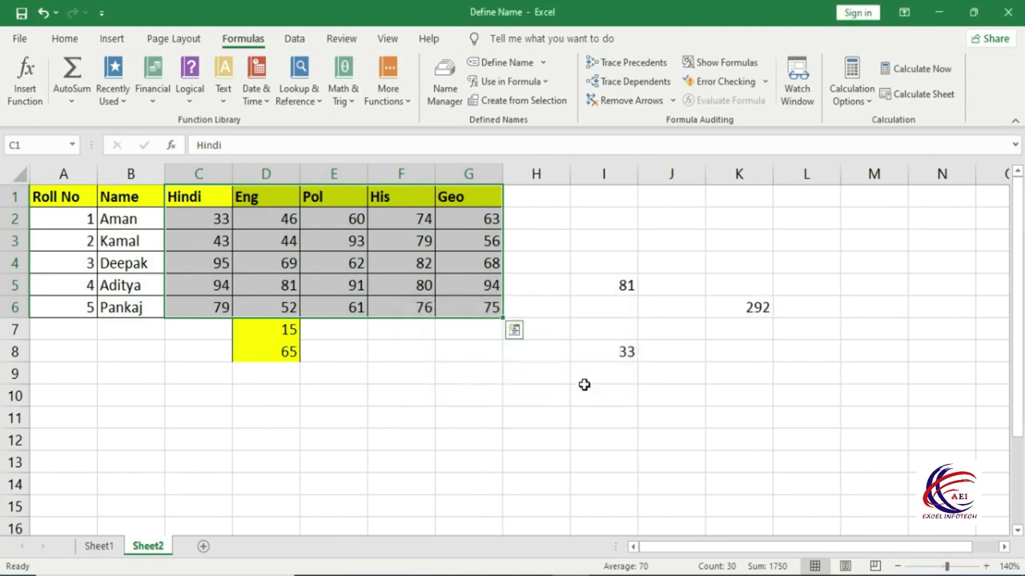
Inspect K6's total formula and the list of defined names available for formulas
left_click(754, 312)
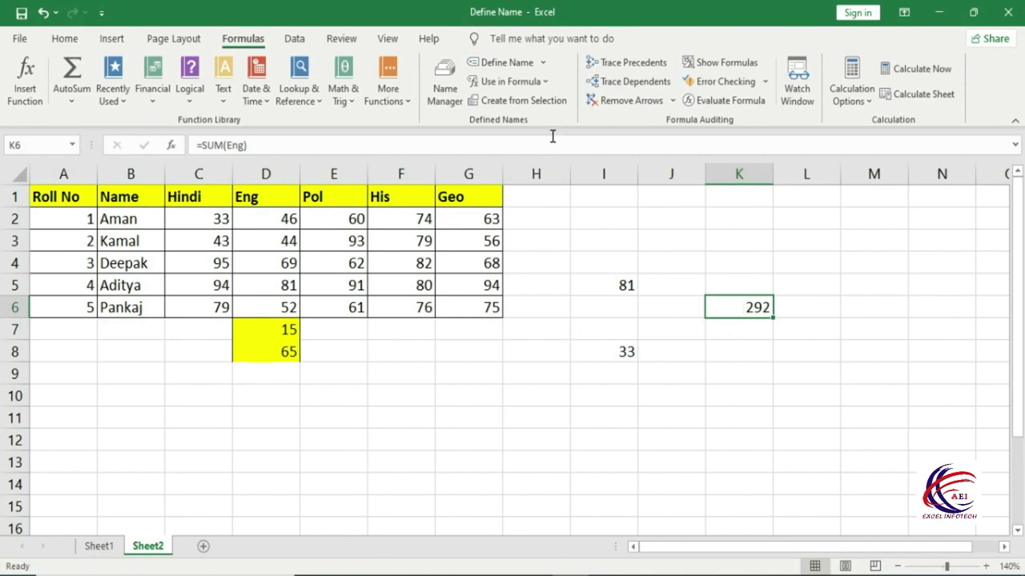
left_click(547, 82)
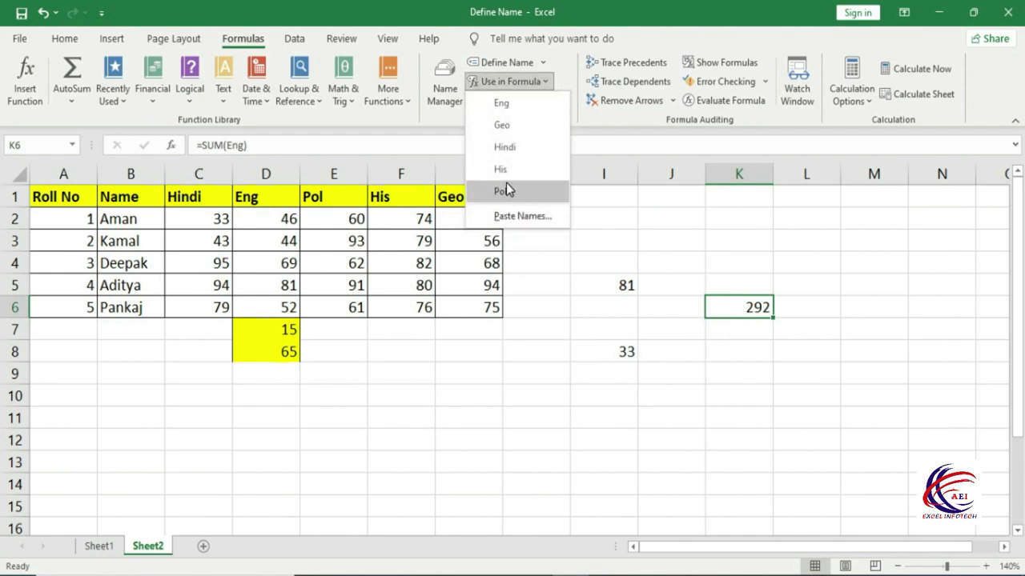
left_click(452, 404)
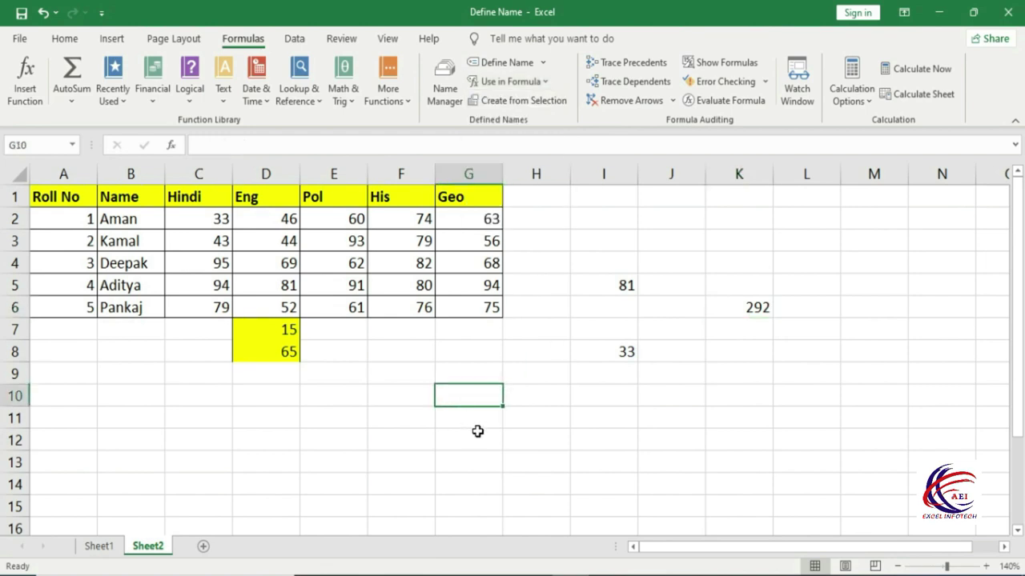
Enter =MIN(His) in G11 using the His name, returning 74
left_click(471, 424)
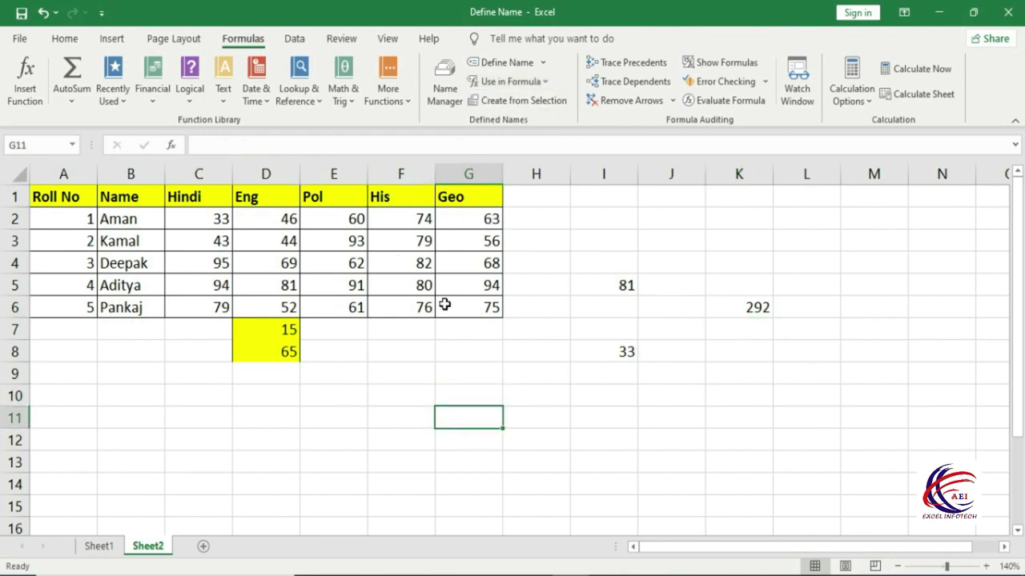
type("=")
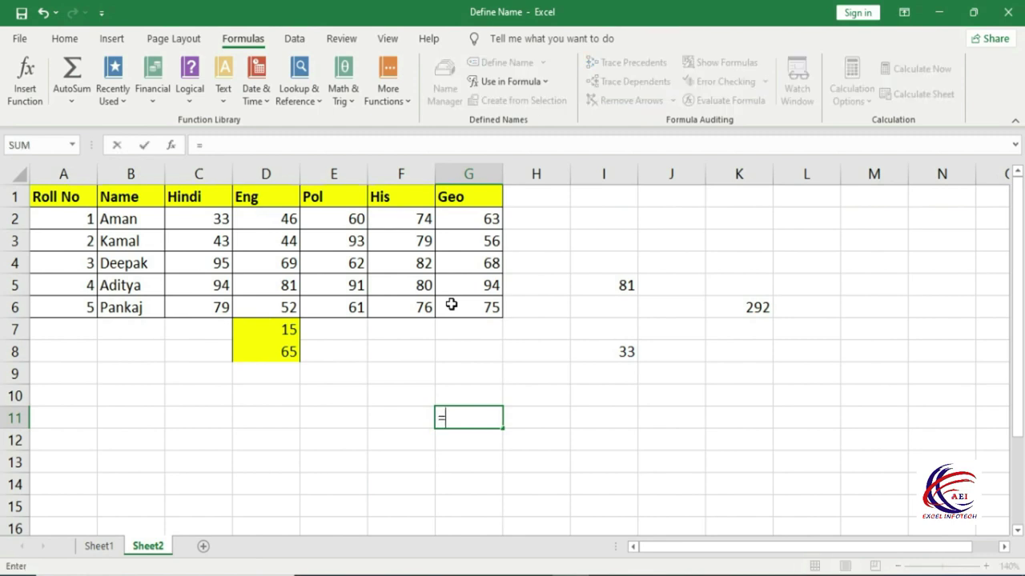
type("min")
key("Tab")
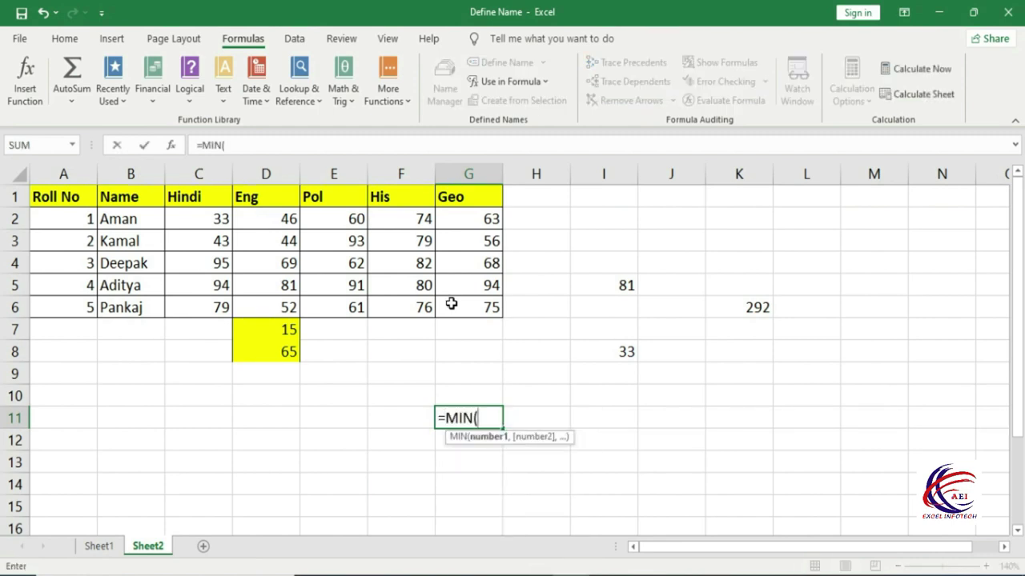
left_click(546, 83)
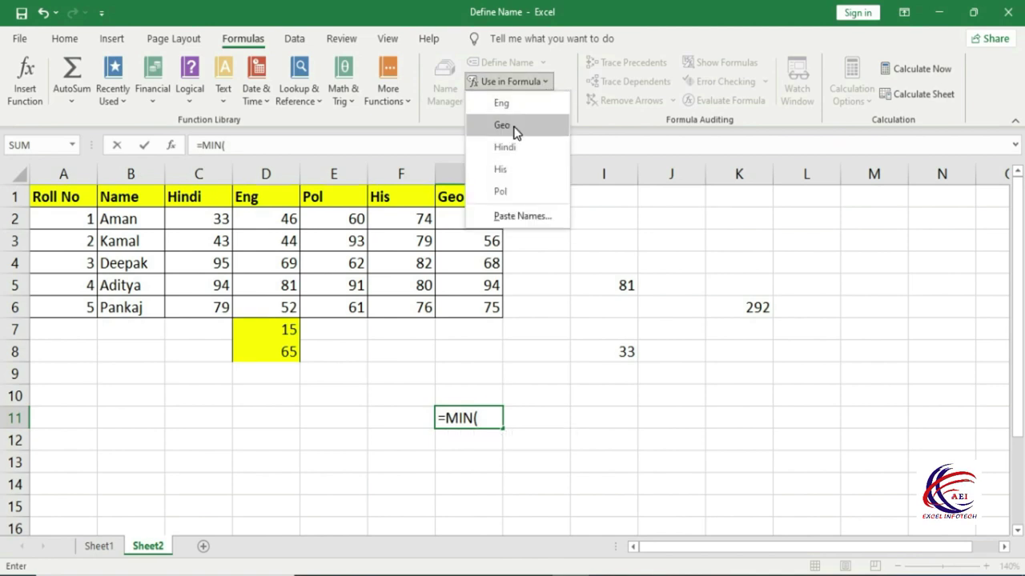
left_click(516, 180)
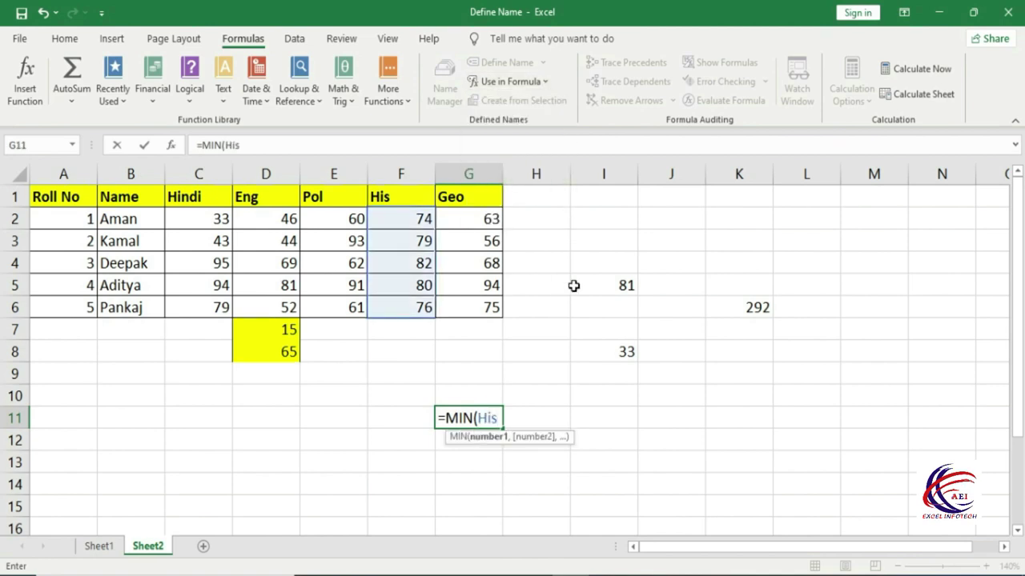
type(")")
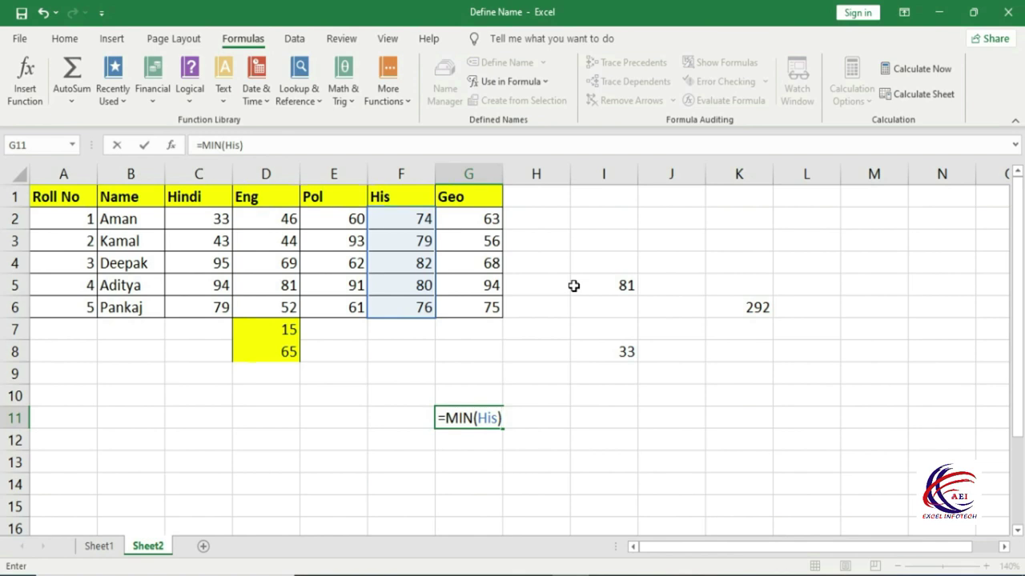
key("Return")
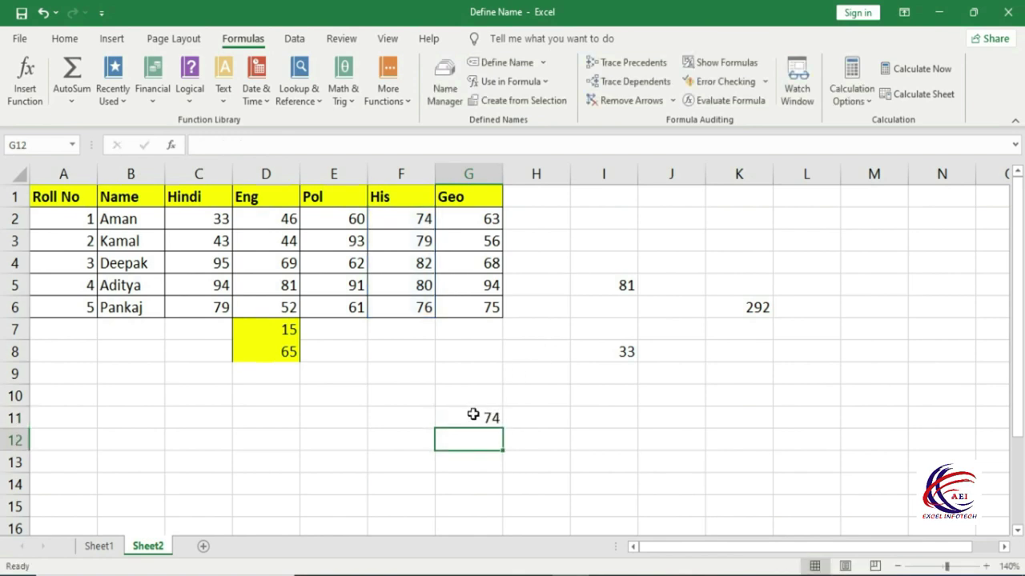
left_click(472, 415)
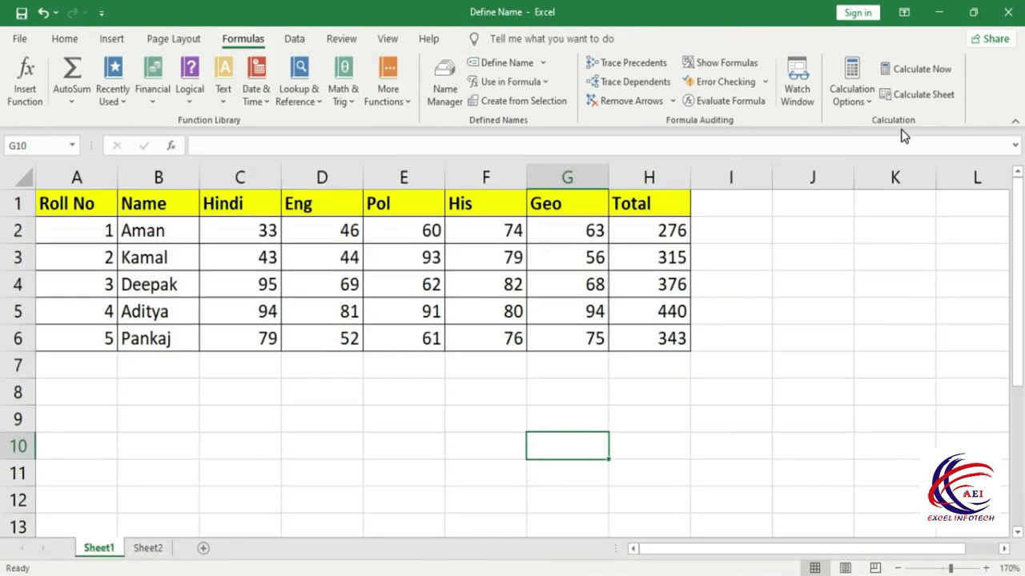
Build =E5+F5+G5 in E10 to total row 5's Pol, His and Geo marks as 265
left_click(431, 439)
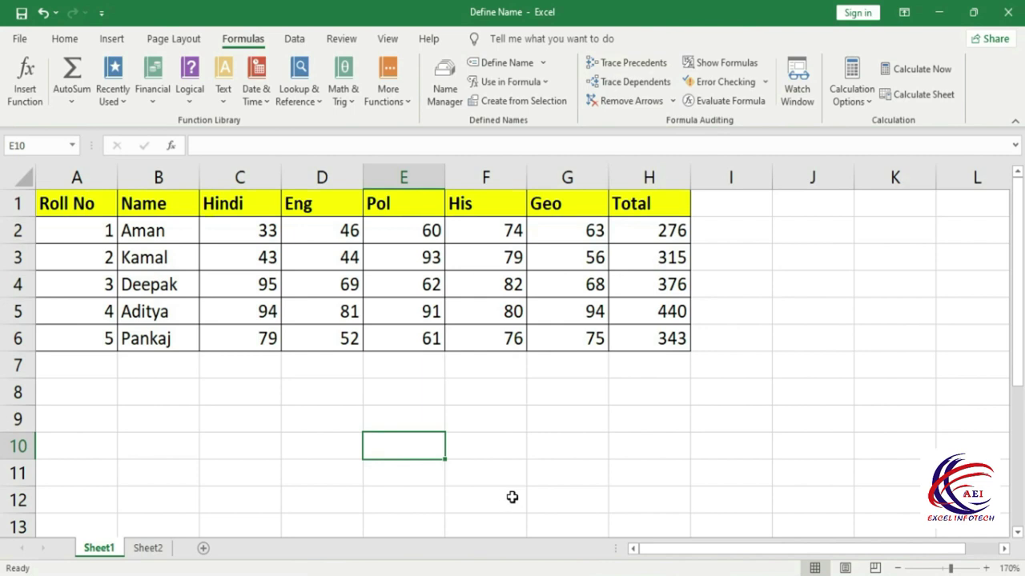
type("=")
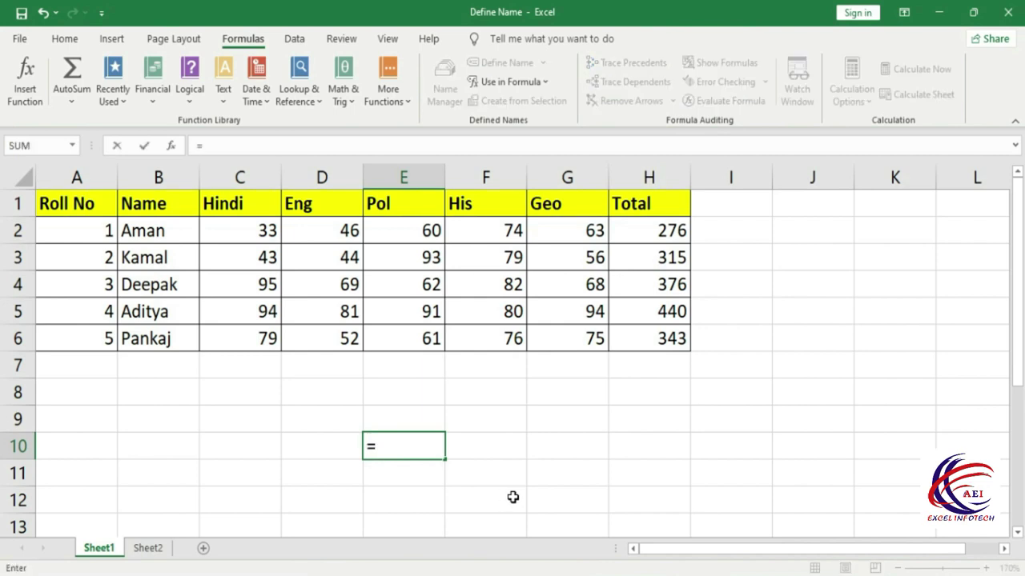
left_click(421, 322)
type("+")
left_click(492, 318)
type("+")
left_click(561, 311)
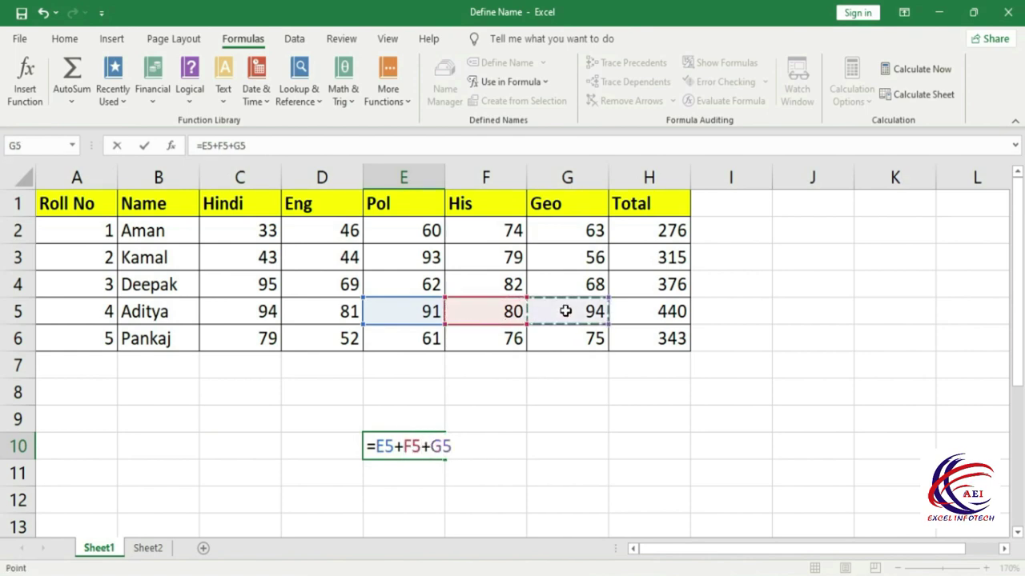
key("Return")
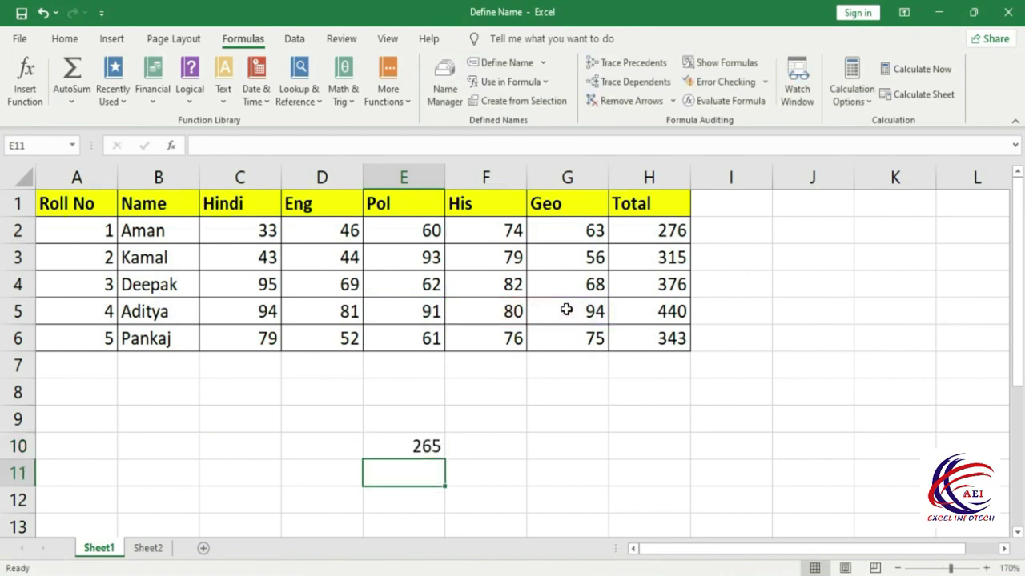
left_click(395, 444)
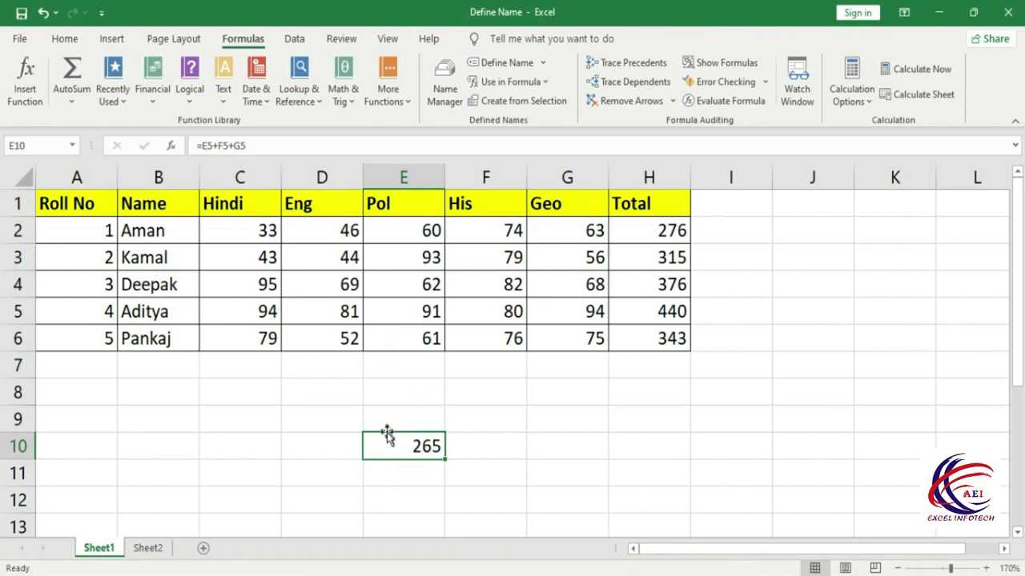
left_click(621, 67)
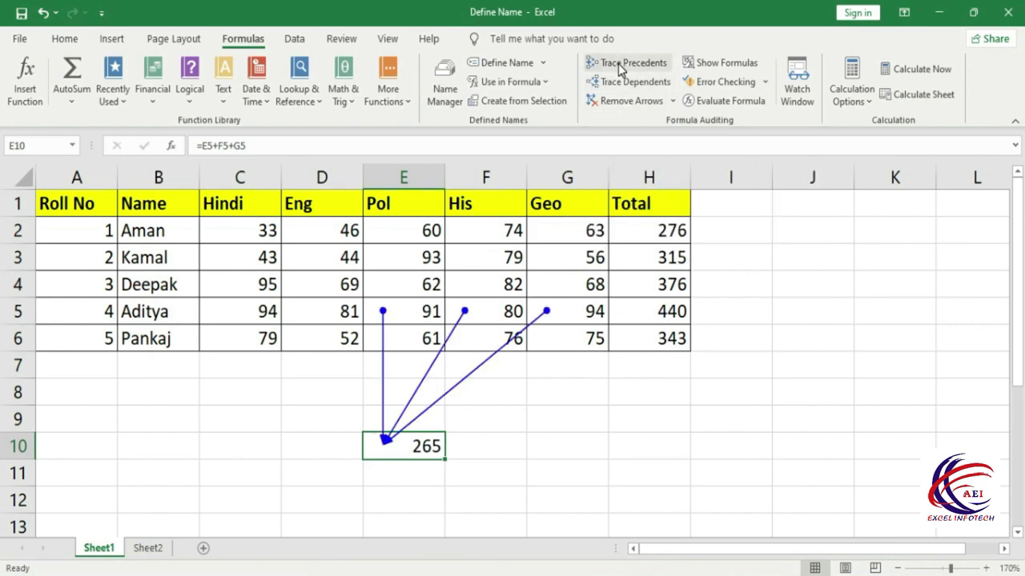
left_click(404, 319)
left_click(511, 312)
left_click(546, 312)
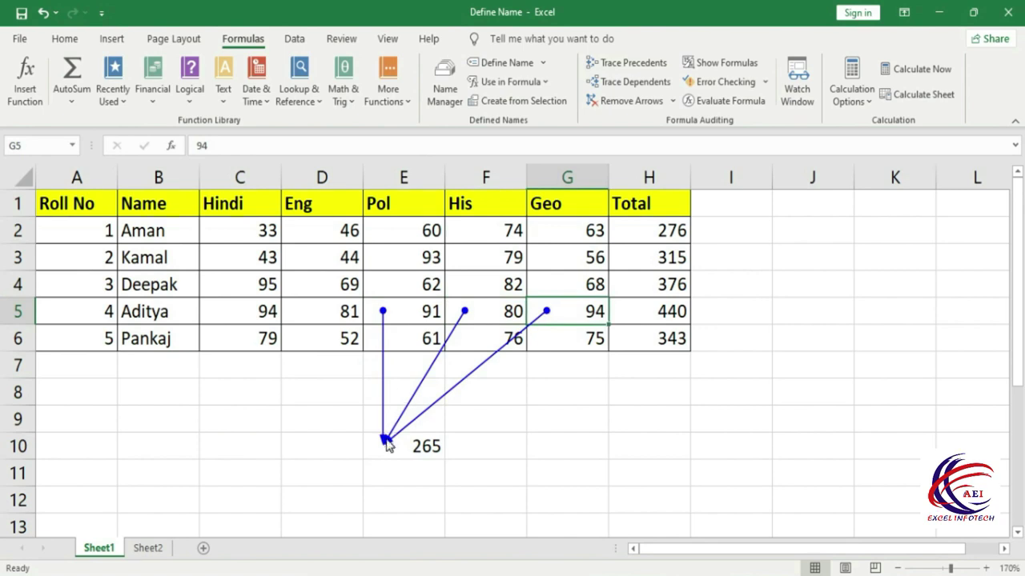
left_click(421, 440)
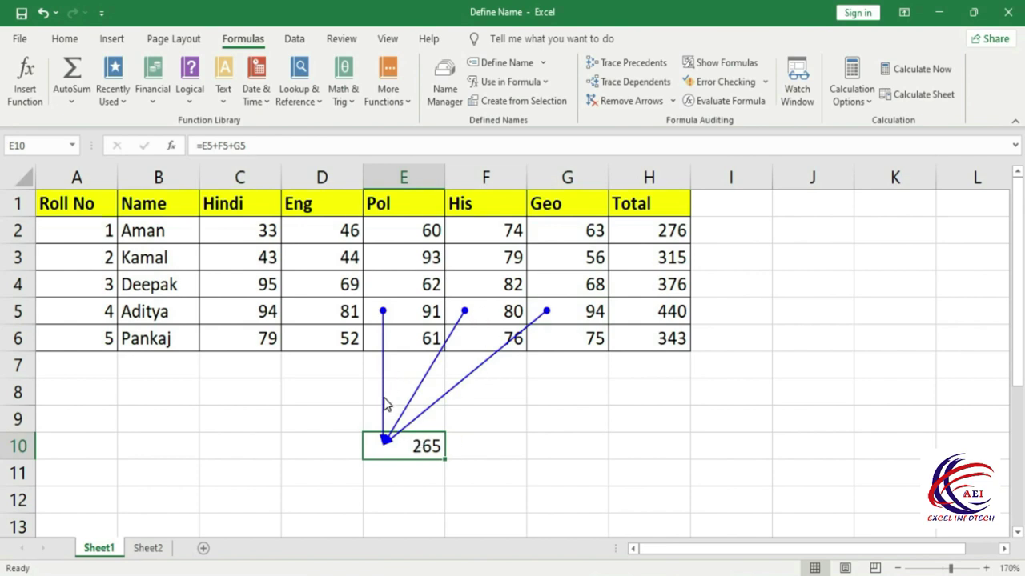
left_click(633, 102)
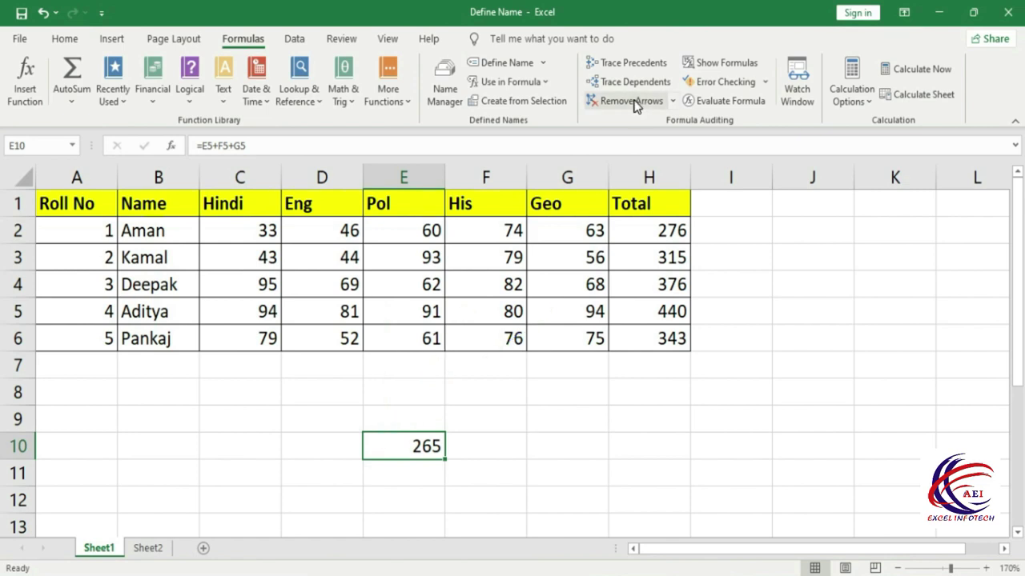
left_click(503, 310)
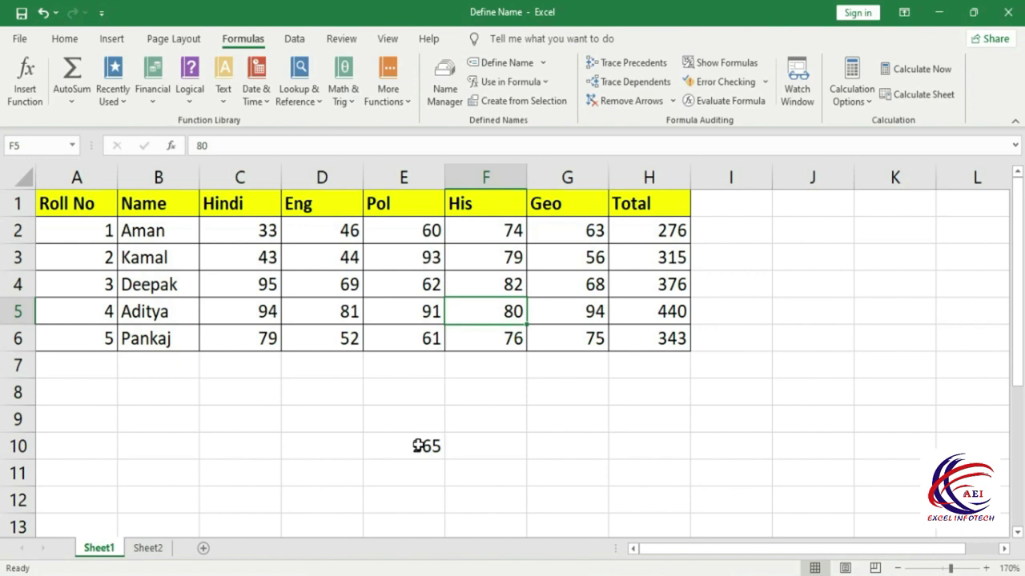
double_click(664, 312)
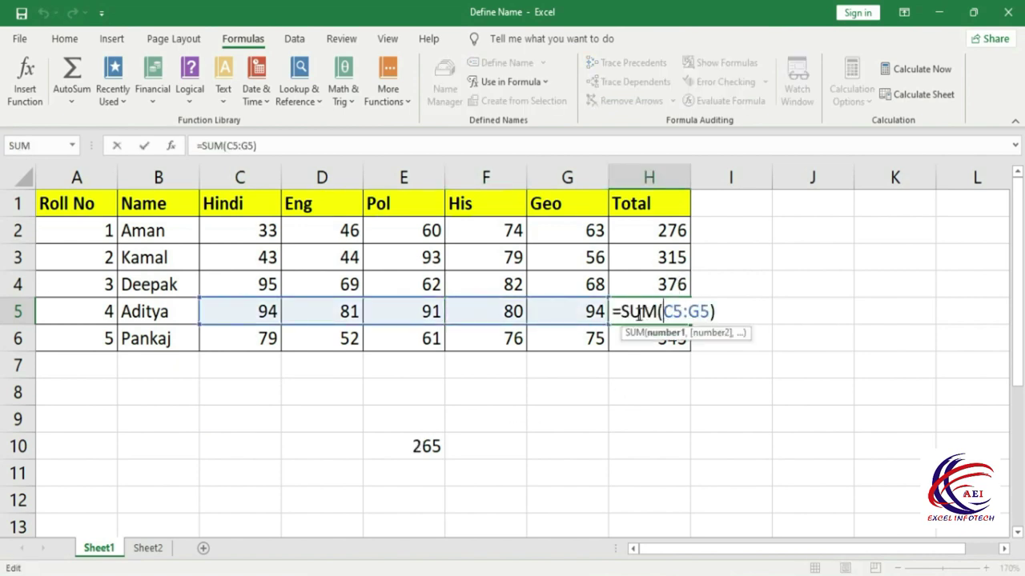
left_click(576, 375)
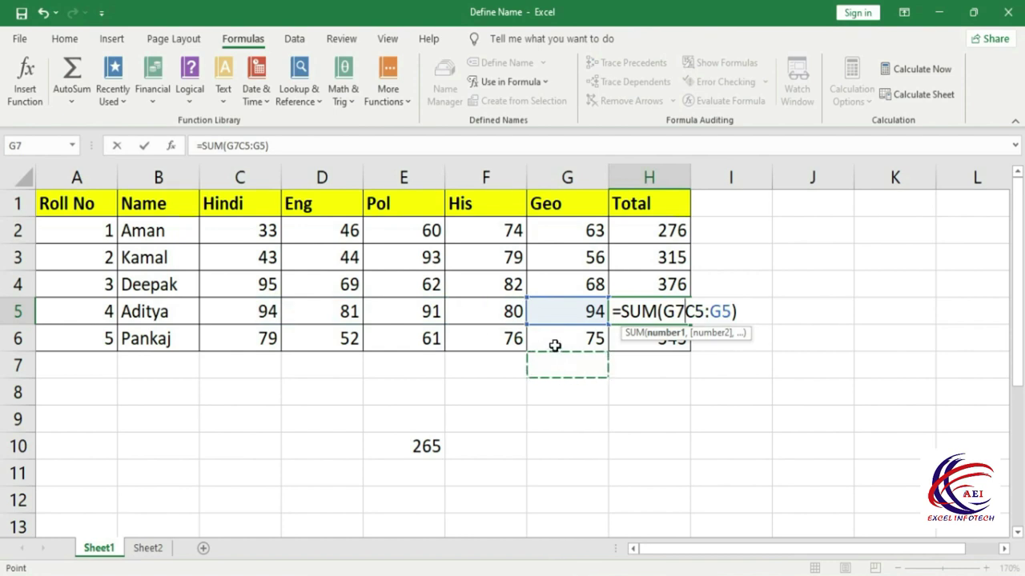
key("Escape")
left_click(511, 310)
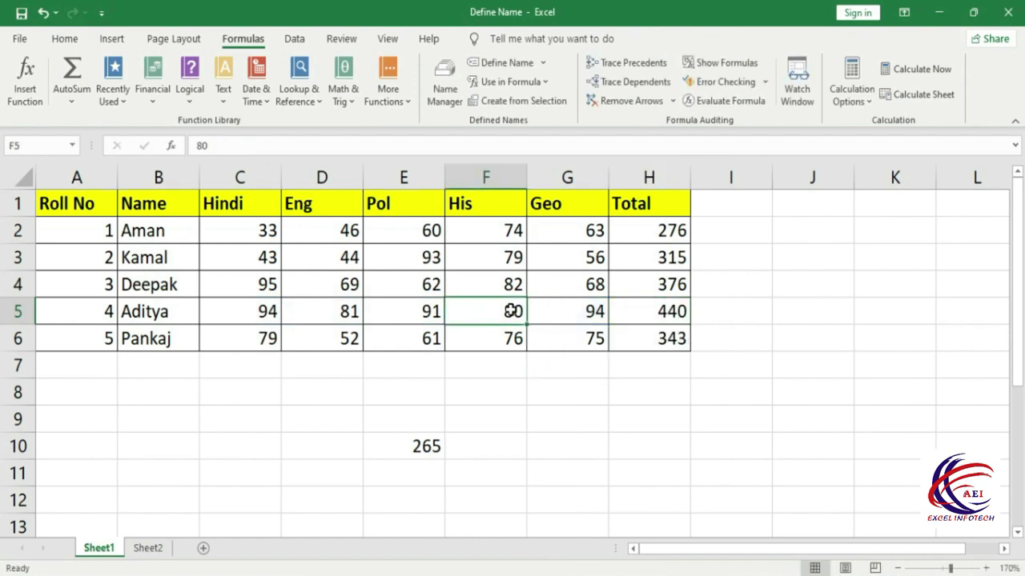
left_click(614, 86)
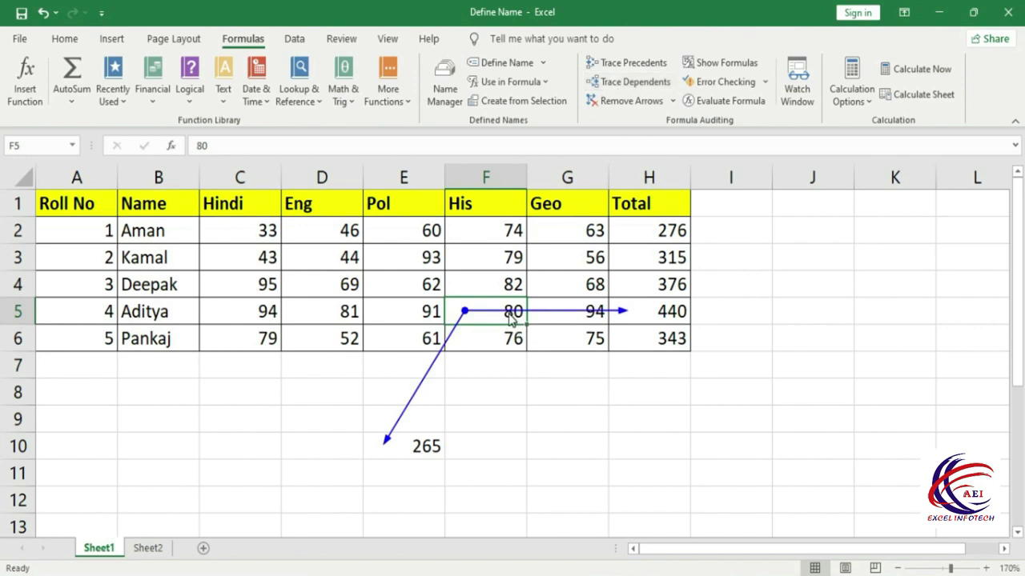
left_click(428, 451)
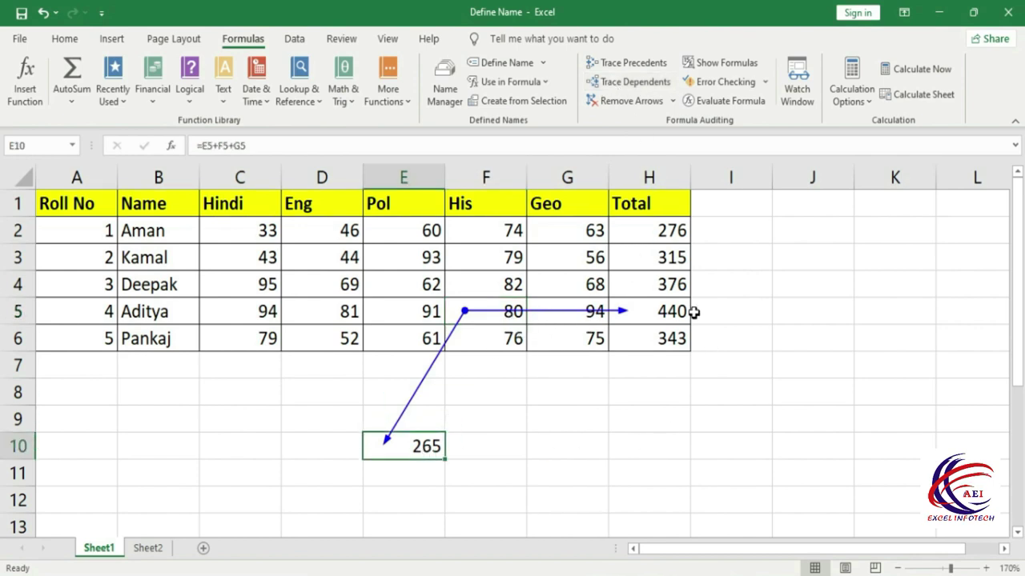
left_click(657, 306)
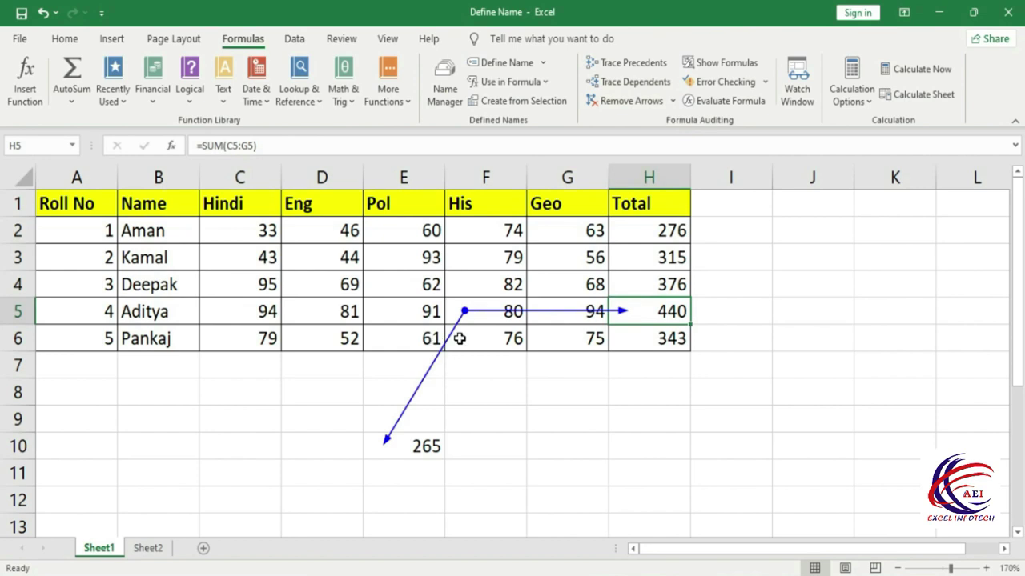
left_click(626, 102)
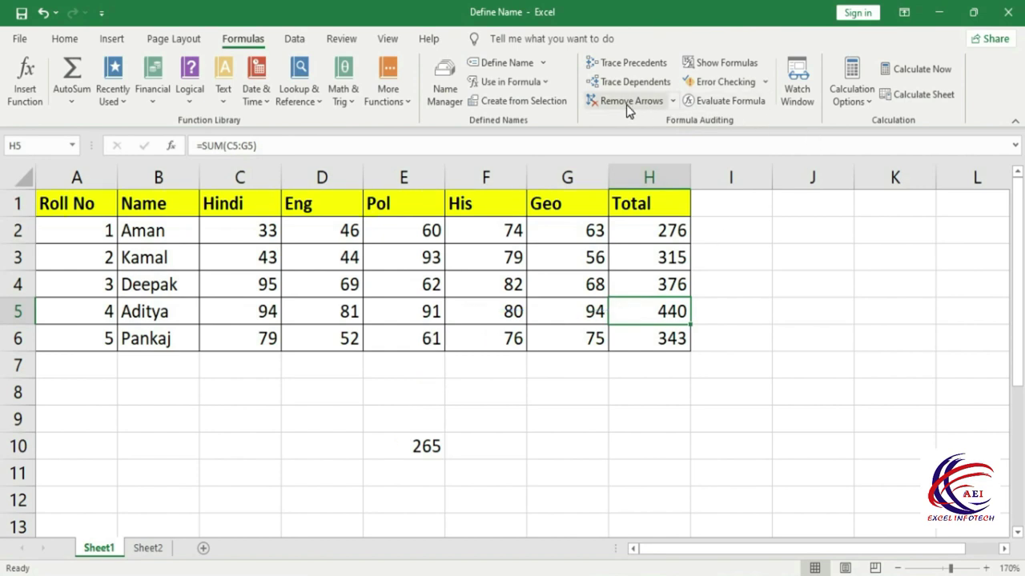
left_click(714, 64)
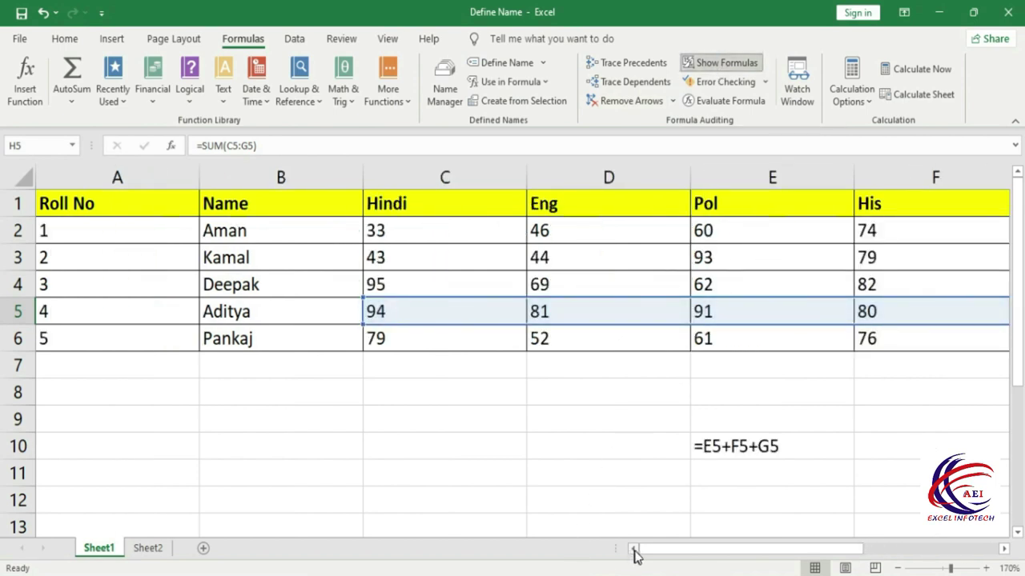
left_click_drag(635, 553, 805, 552)
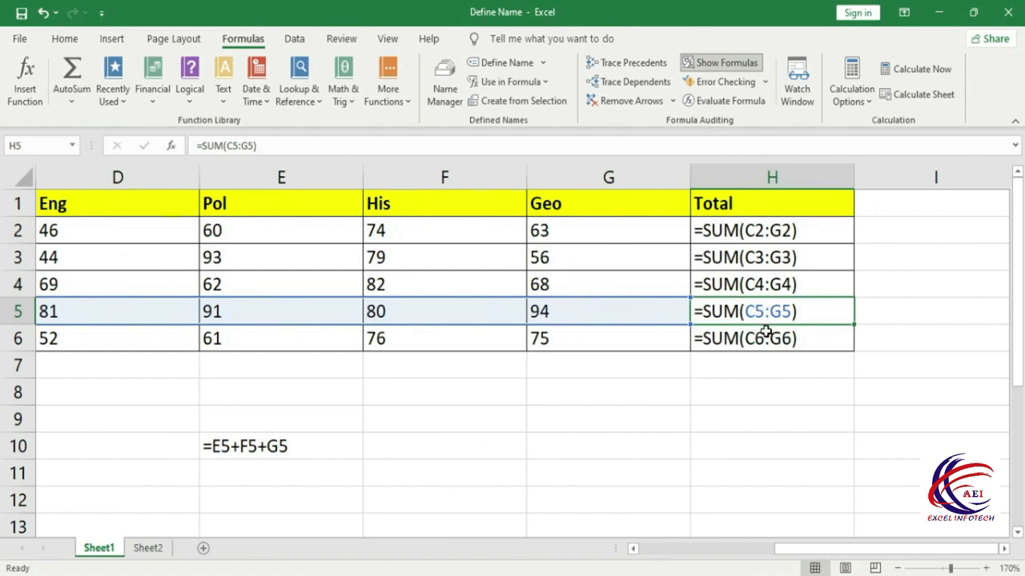
left_click(708, 65)
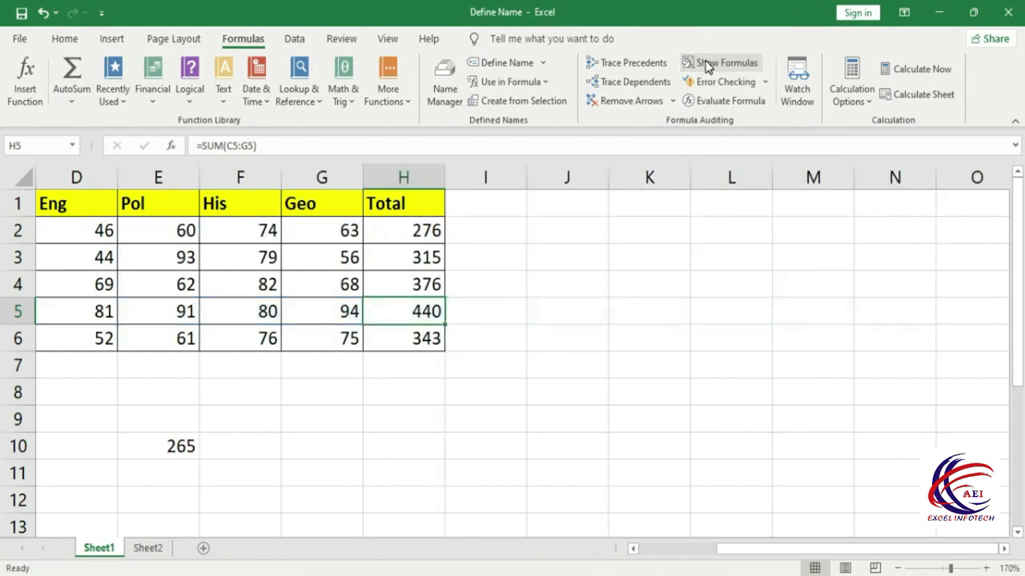
left_click_drag(755, 553, 665, 551)
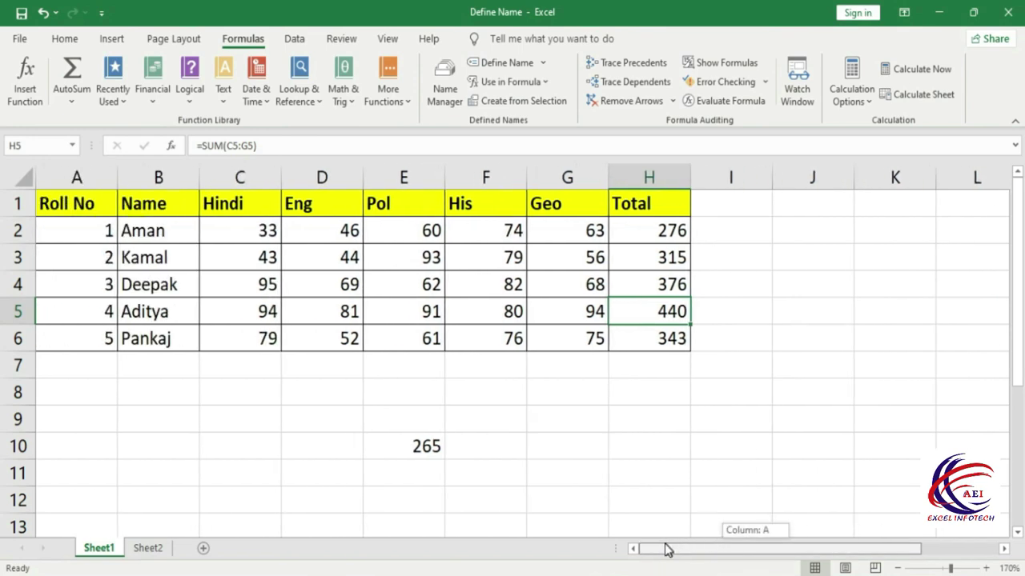
left_click(750, 232)
Misspell SUM in H2 (=SM(C2:G2)) and H5 (=SU(C5:G5)) so both show #NAME?
double_click(664, 230)
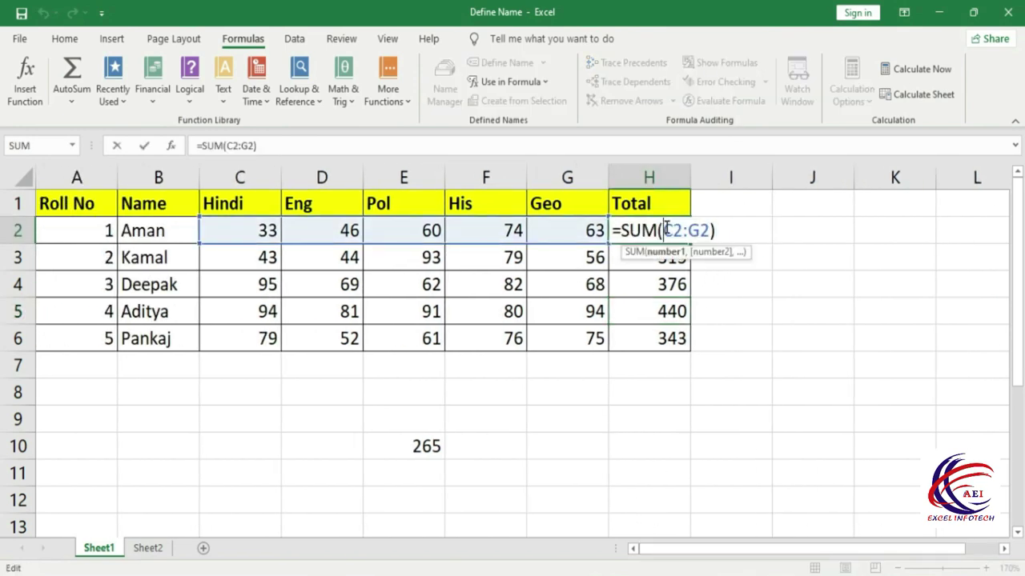
left_click(645, 230)
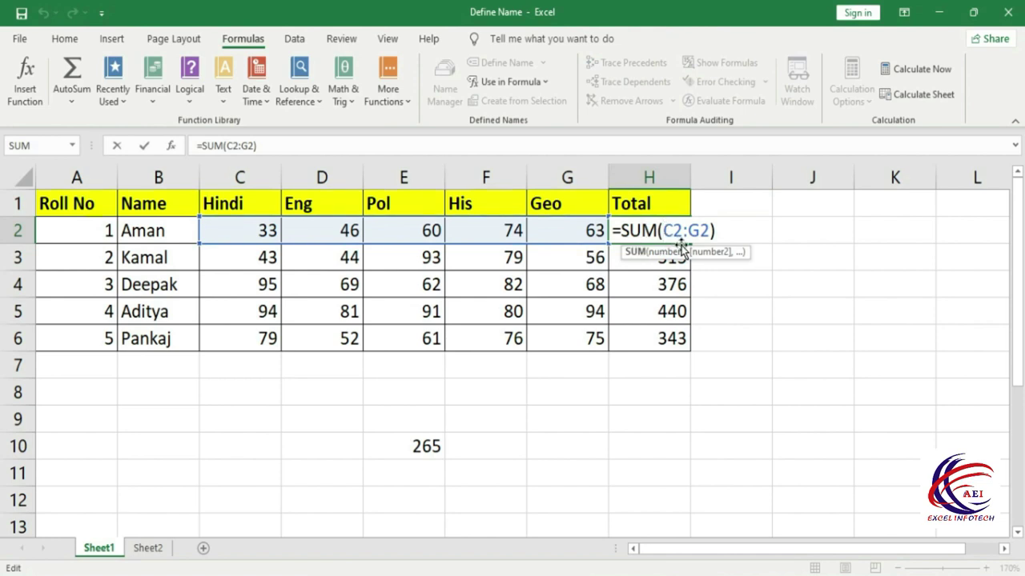
key("BackSpace")
key("Return")
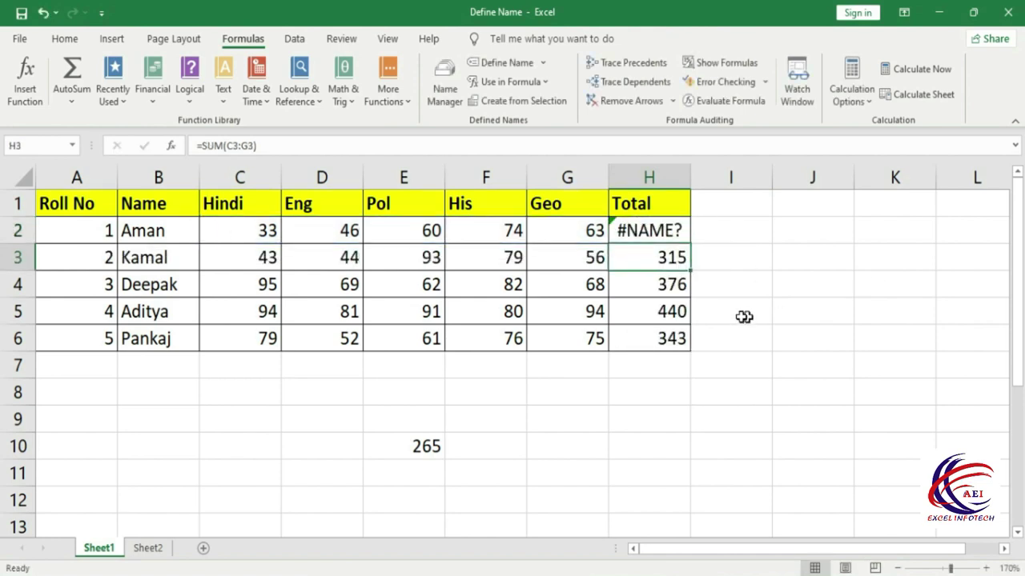
left_click(645, 309)
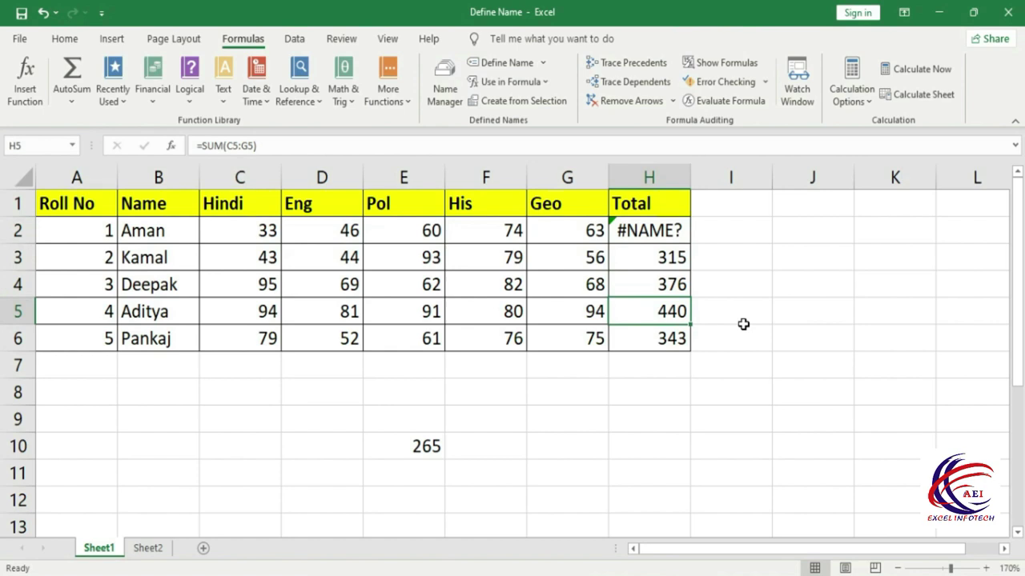
key("F2")
left_click(652, 312)
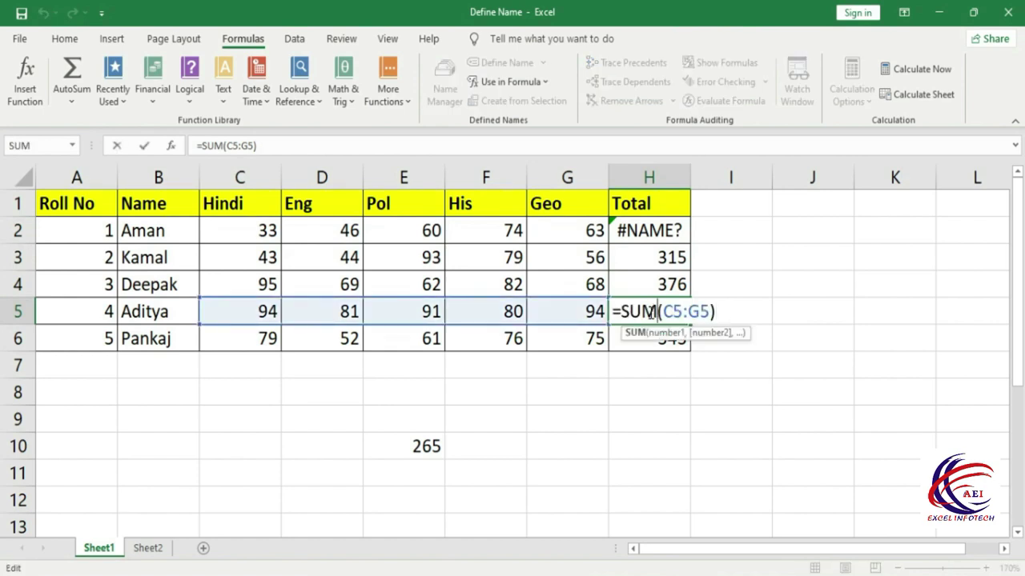
key("BackSpace")
key("Return")
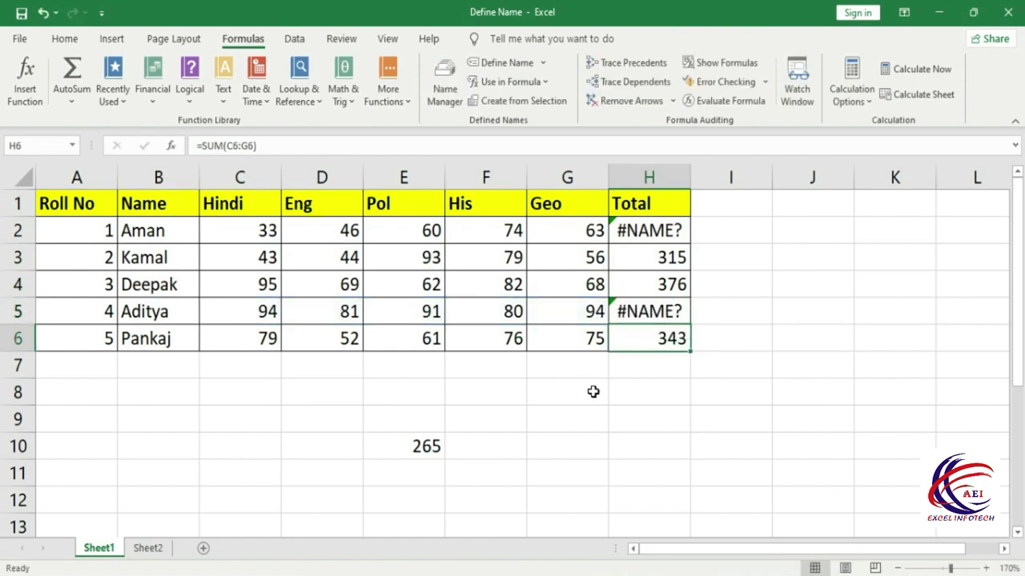
left_click(592, 393)
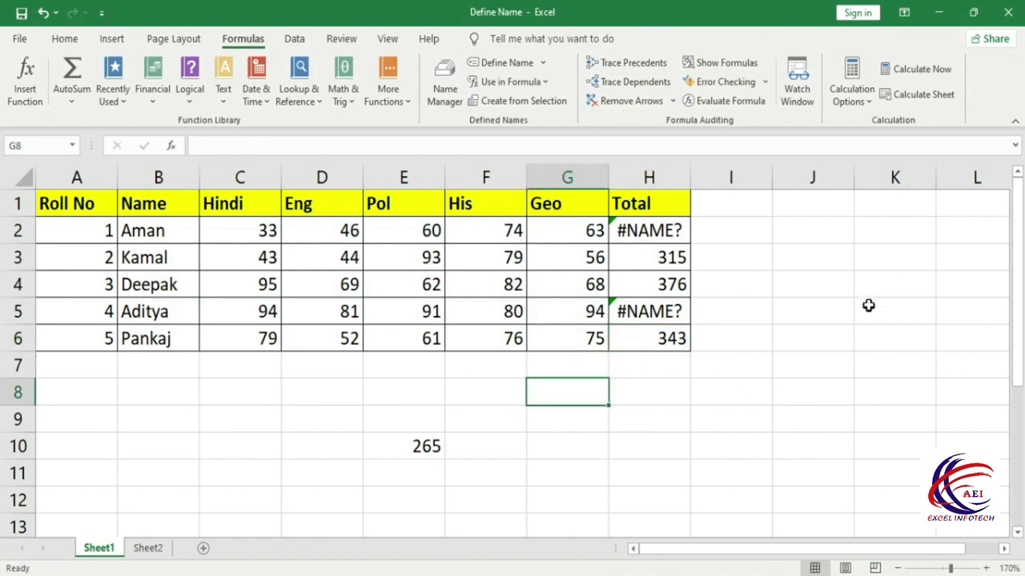
Run Error Checking and step through the evaluation of H2's misspelled function
left_click(766, 81)
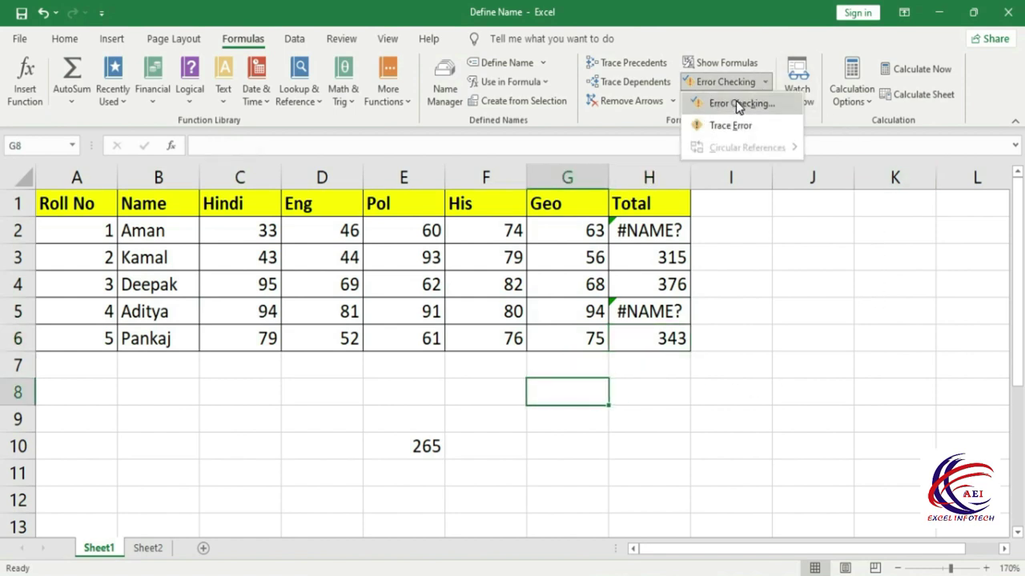
left_click(716, 104)
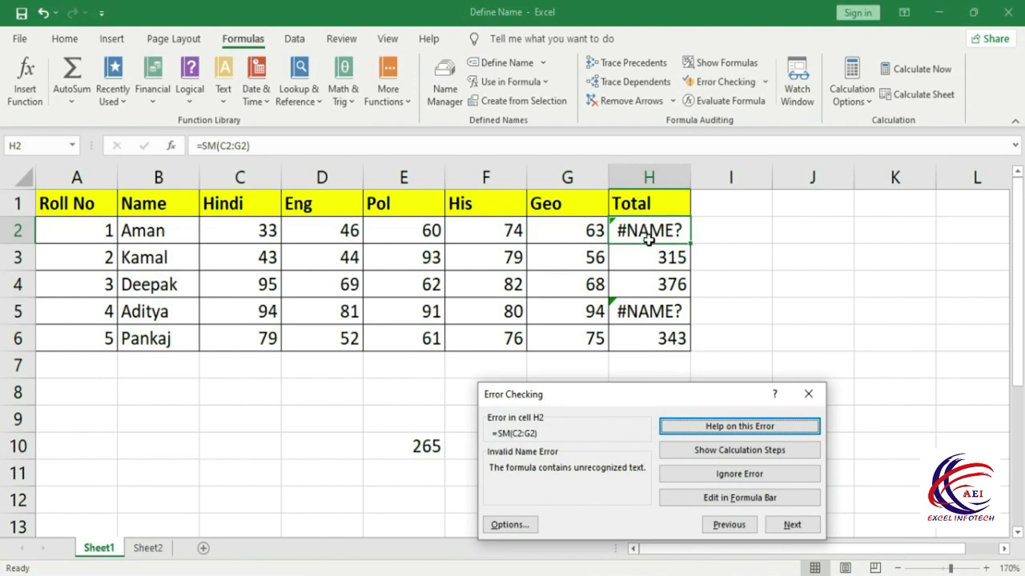
left_click_drag(614, 403, 631, 356)
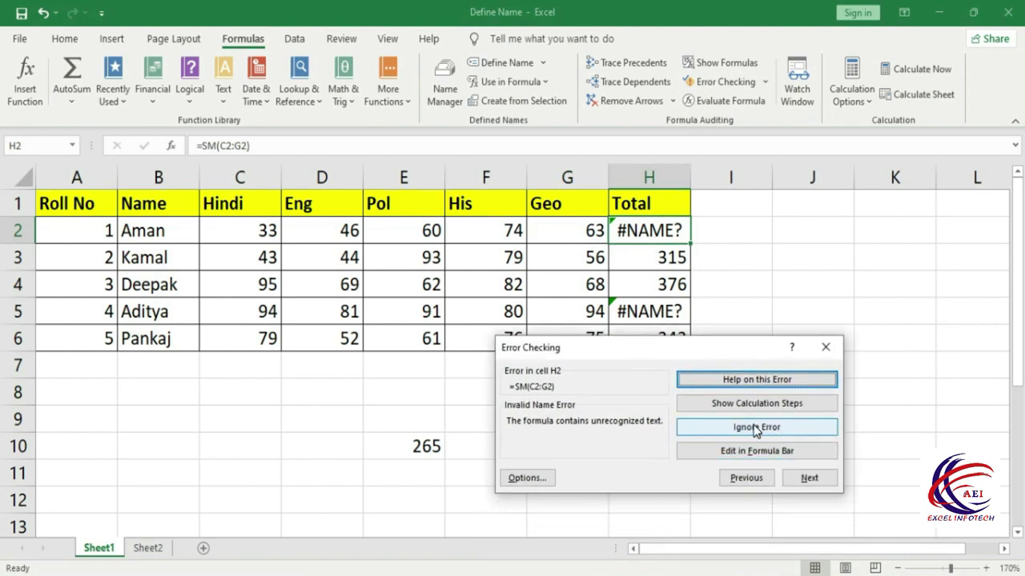
left_click(783, 401)
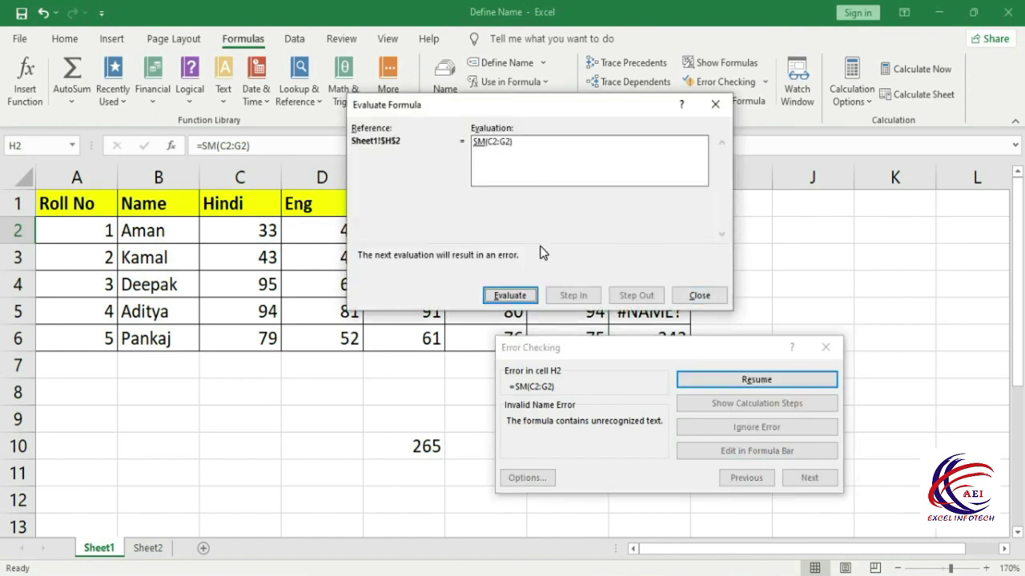
left_click(522, 296)
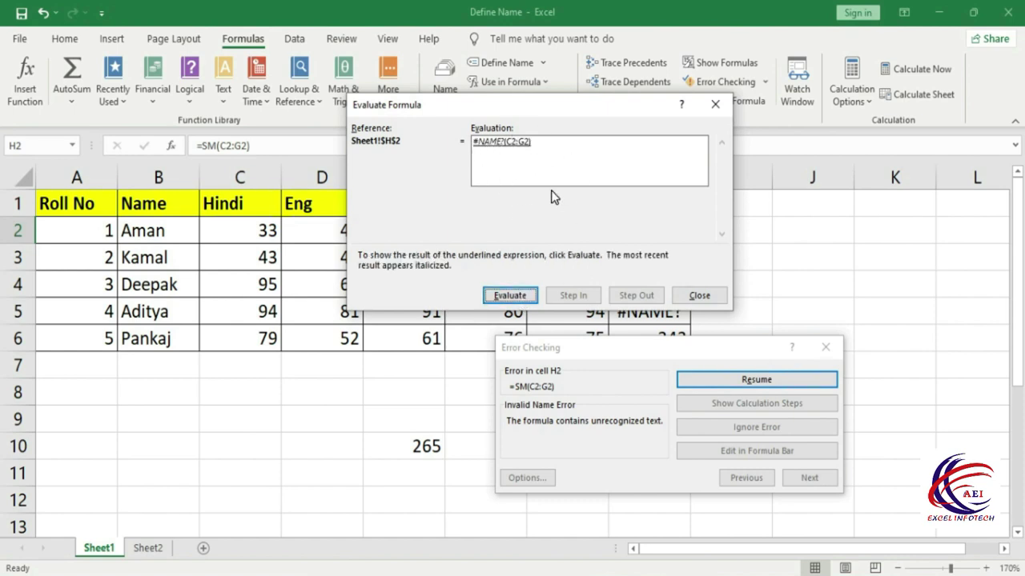
left_click(699, 295)
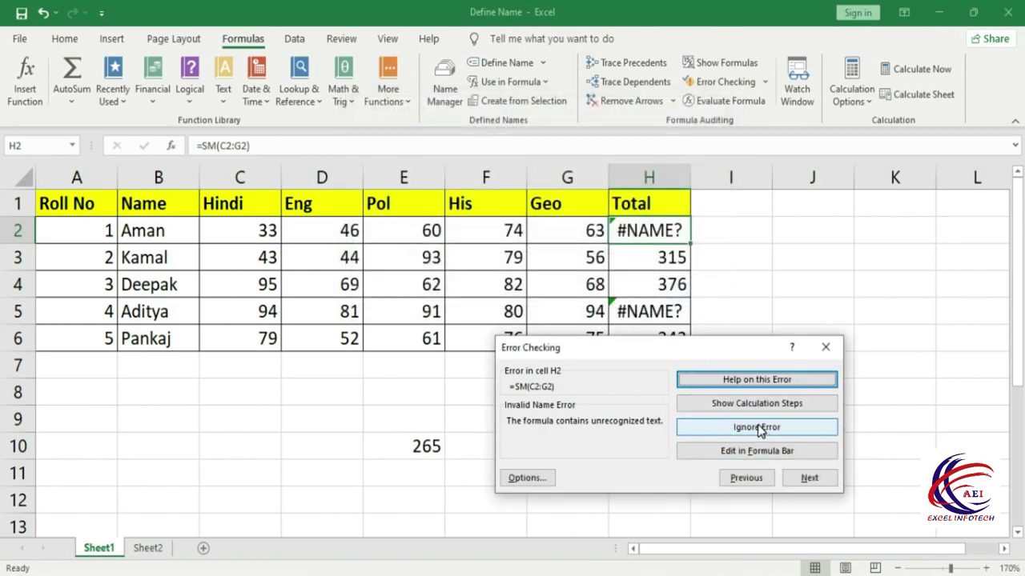
Edit H2's =SM(C2:G2) formula in the cell, leave it unchanged, and move to H5
left_click(749, 454)
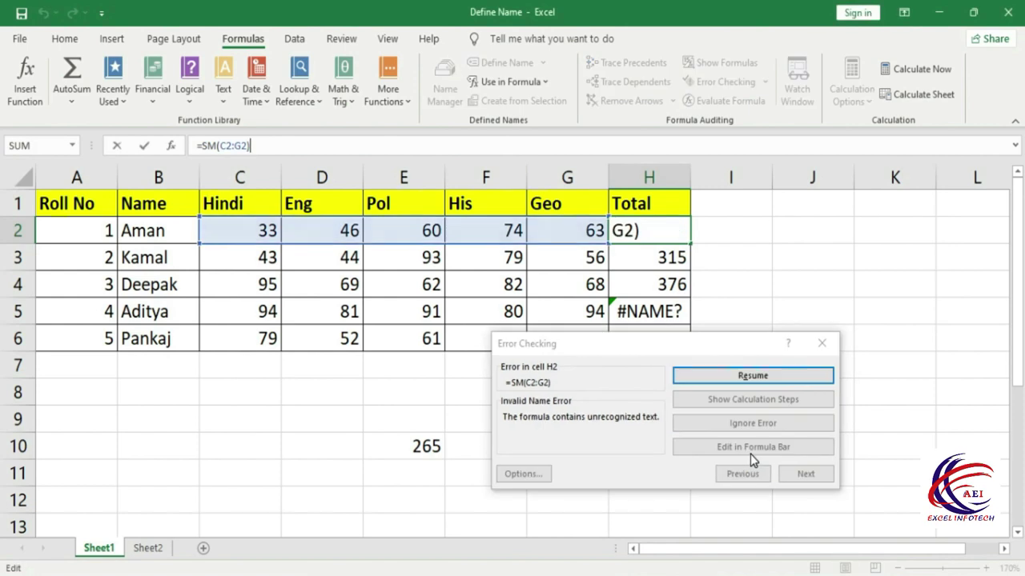
left_click(617, 228)
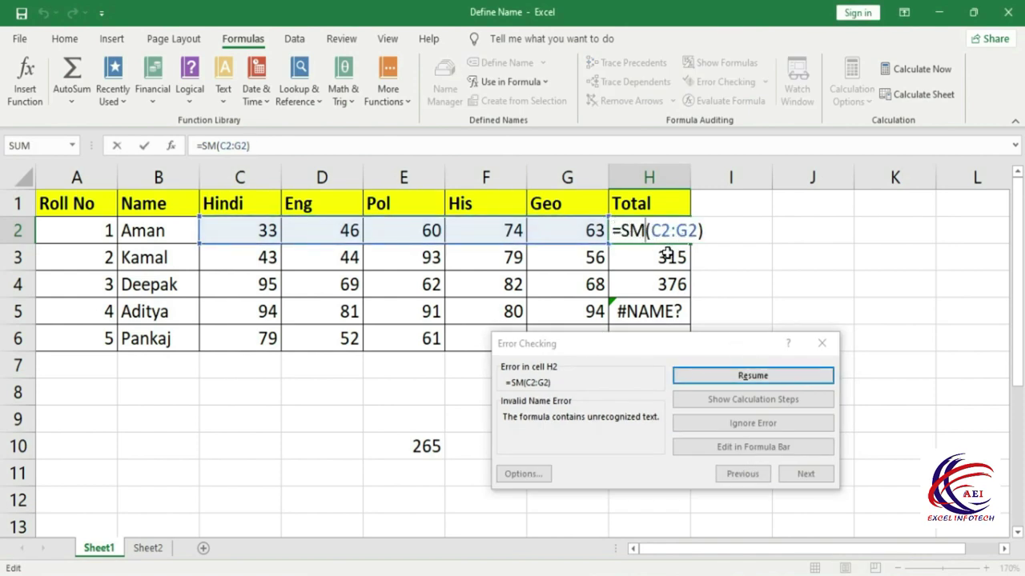
left_click(829, 346)
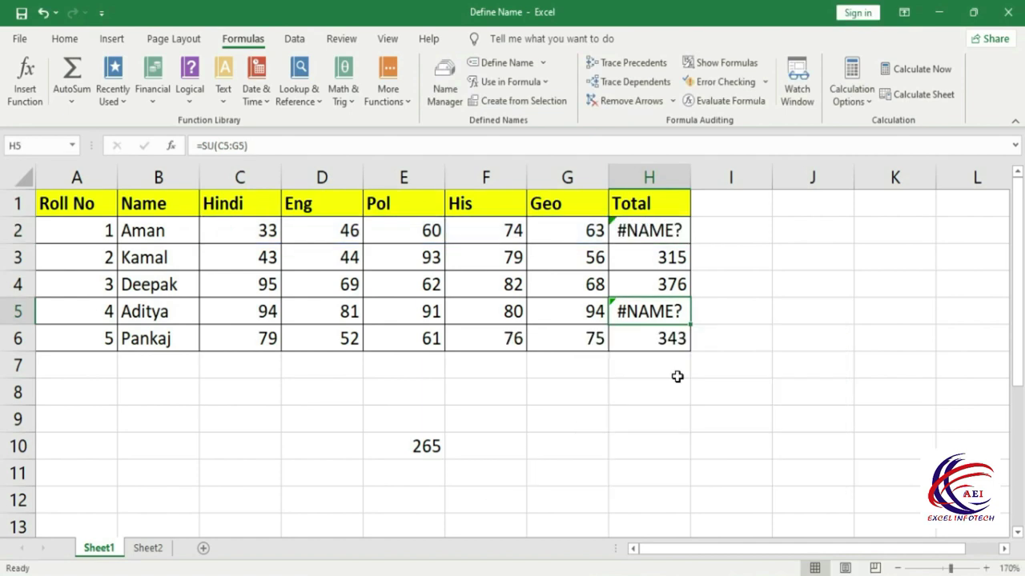
left_click(765, 82)
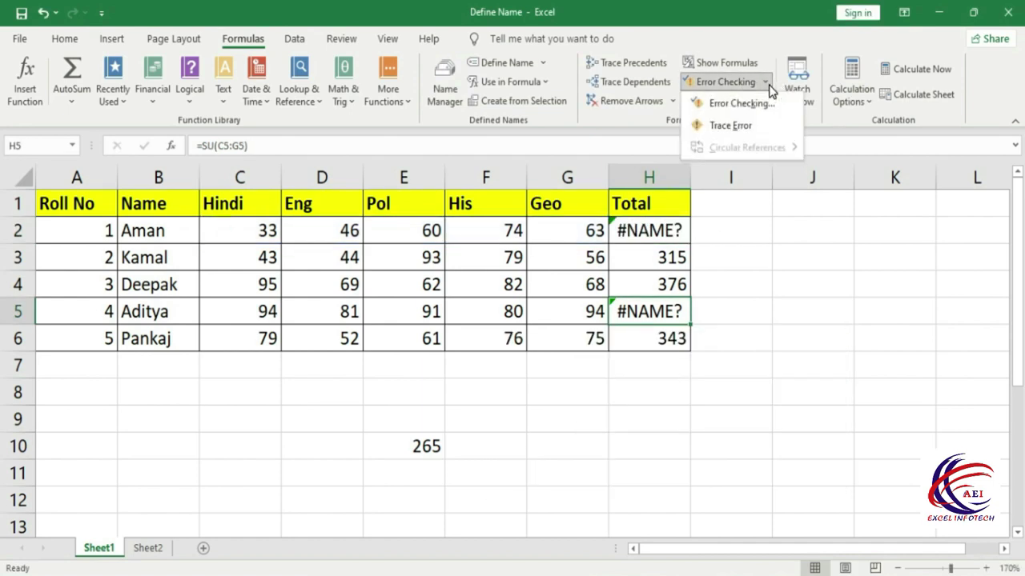
left_click(734, 128)
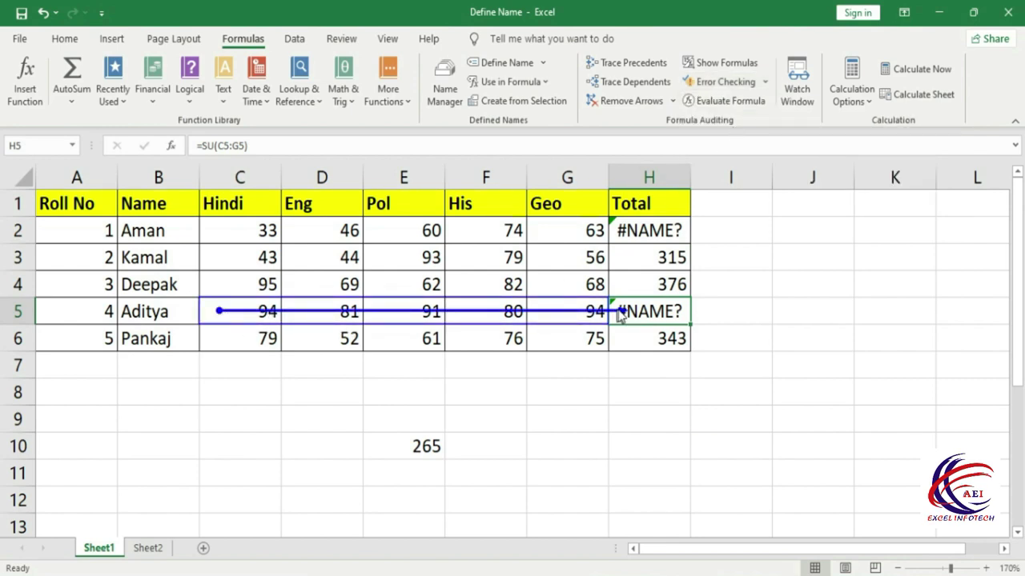
left_click(639, 231)
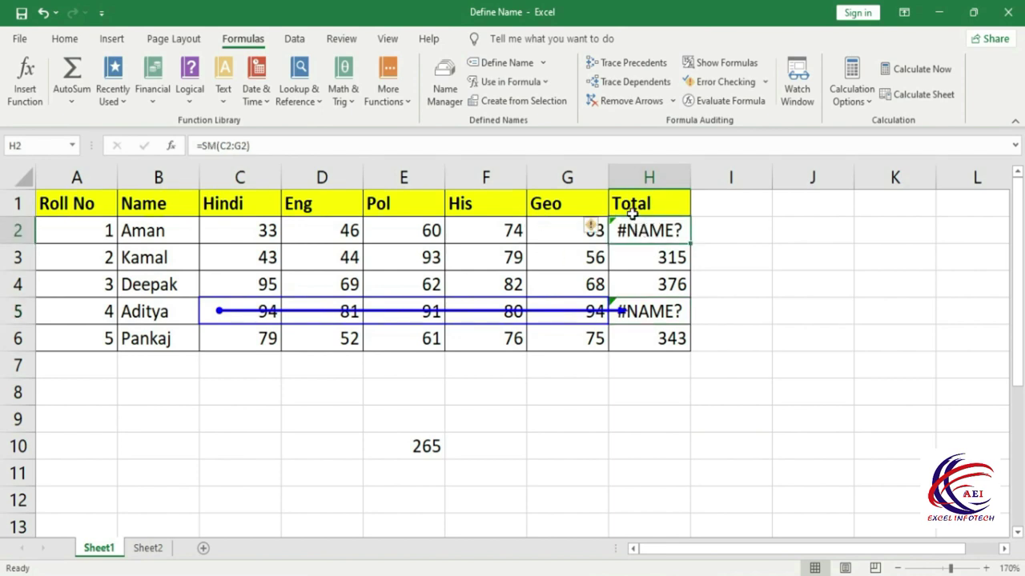
left_click(764, 82)
left_click(720, 124)
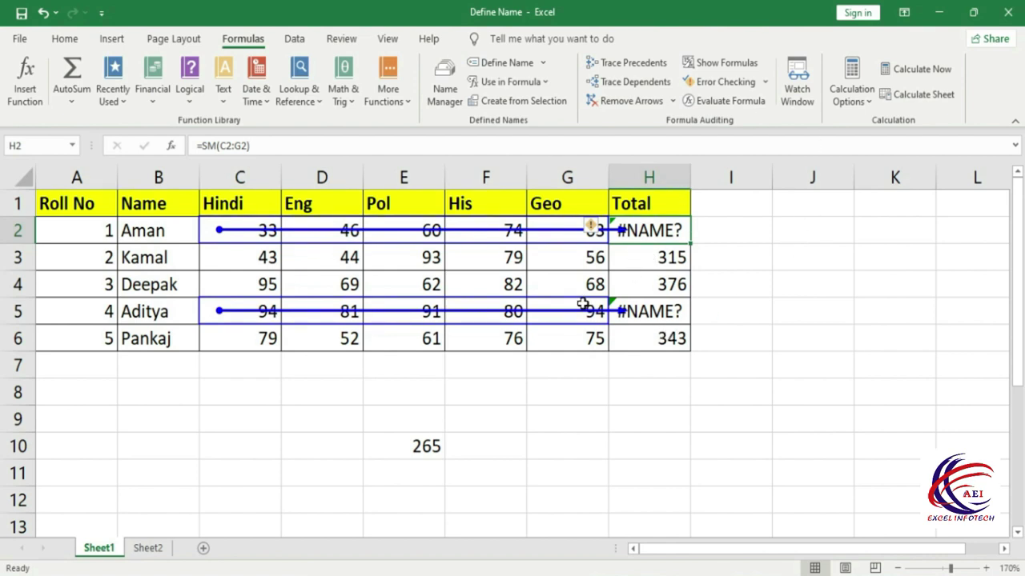
left_click(624, 102)
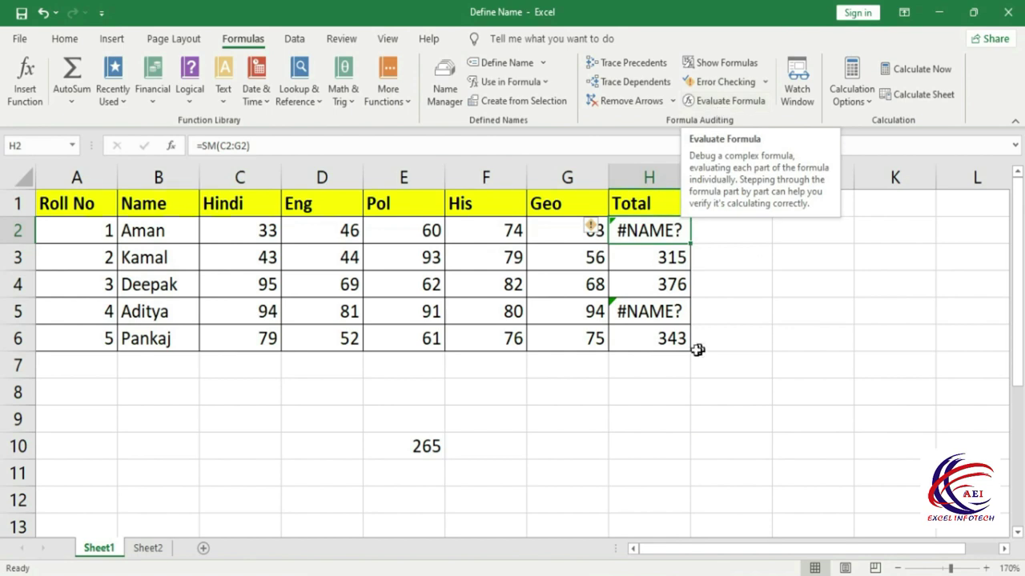
left_click(647, 282)
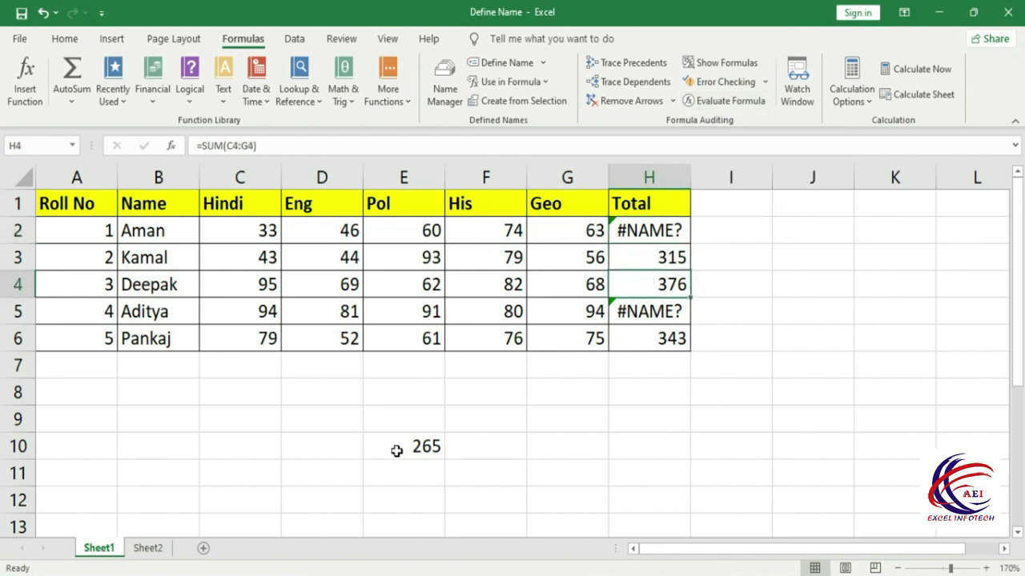
left_click(429, 449)
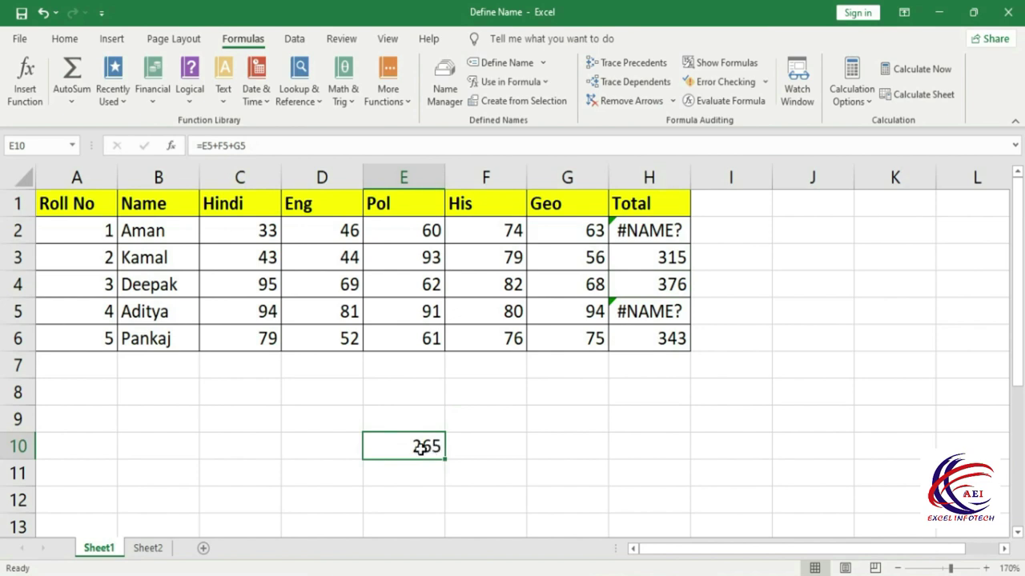
left_click(757, 103)
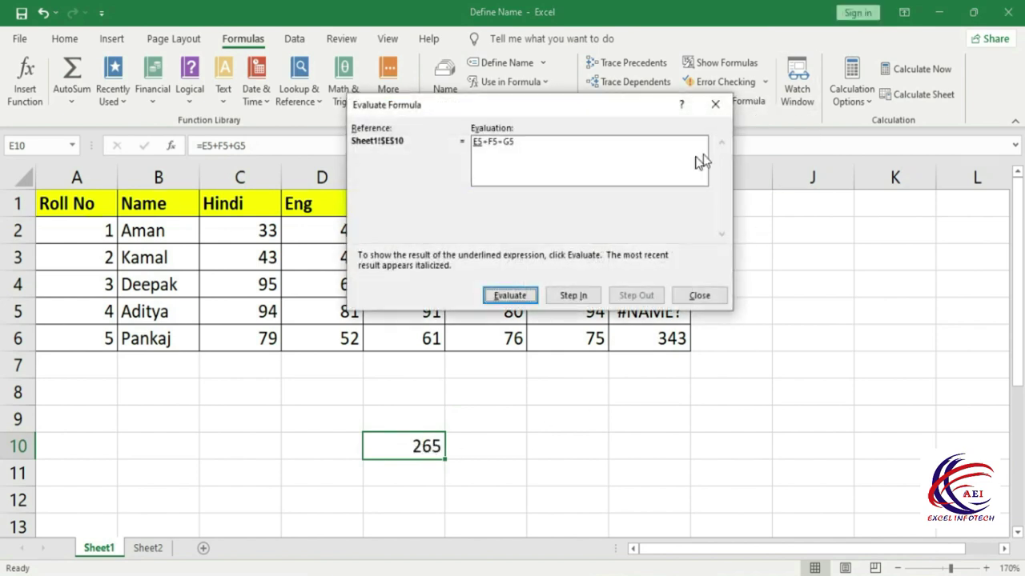
mouse_move(546, 107)
left_mouse_down()
mouse_move(471, 120)
mouse_move(788, 217)
left_mouse_up()
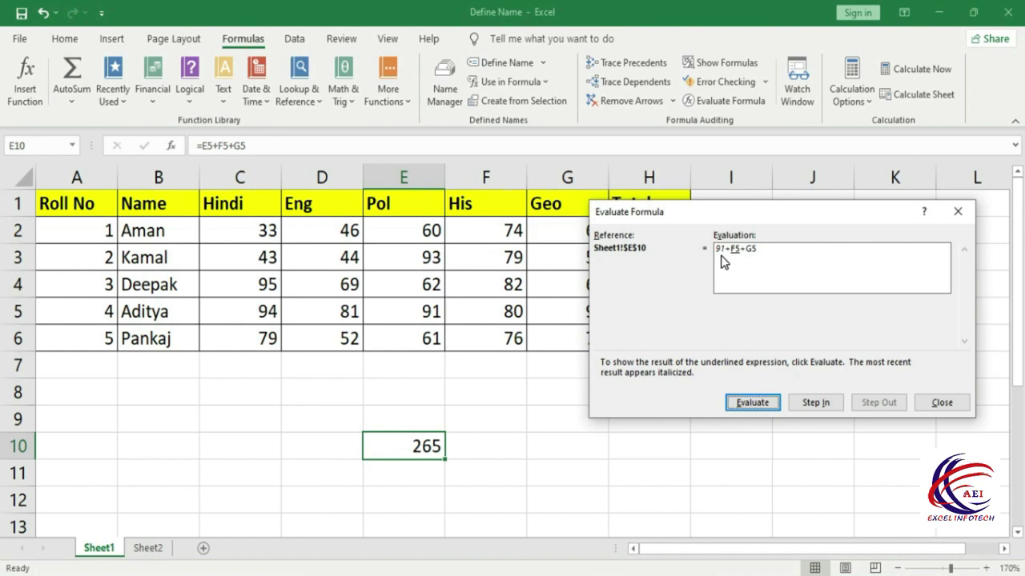
left_click(756, 407)
left_click(756, 404)
left_click(757, 403)
left_click(756, 403)
left_click(752, 402)
left_click_drag(723, 218, 679, 368)
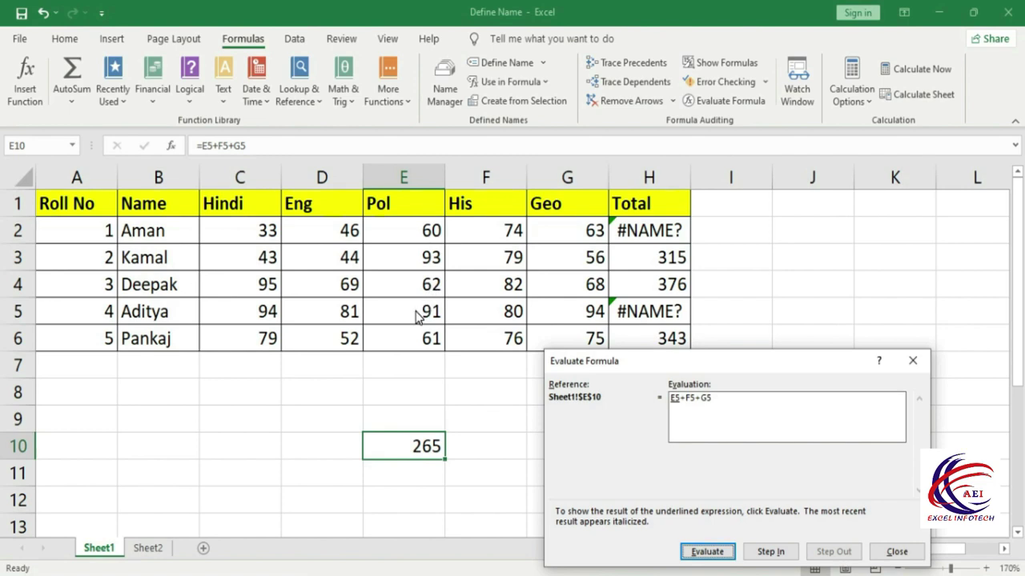
left_click(703, 554)
left_click(705, 552)
left_click(711, 552)
left_click(694, 551)
left_click(710, 551)
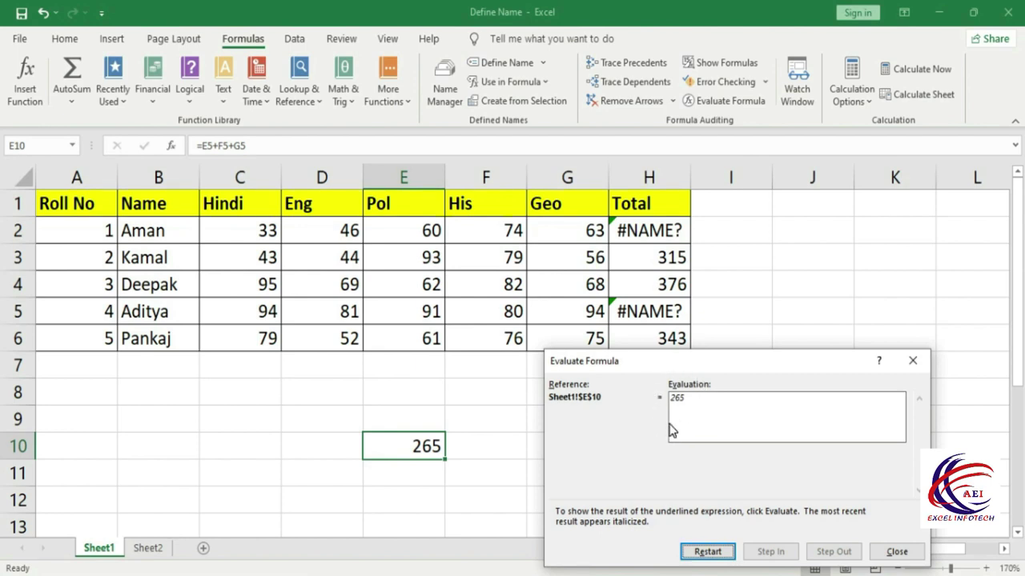
left_click_drag(766, 361, 790, 242)
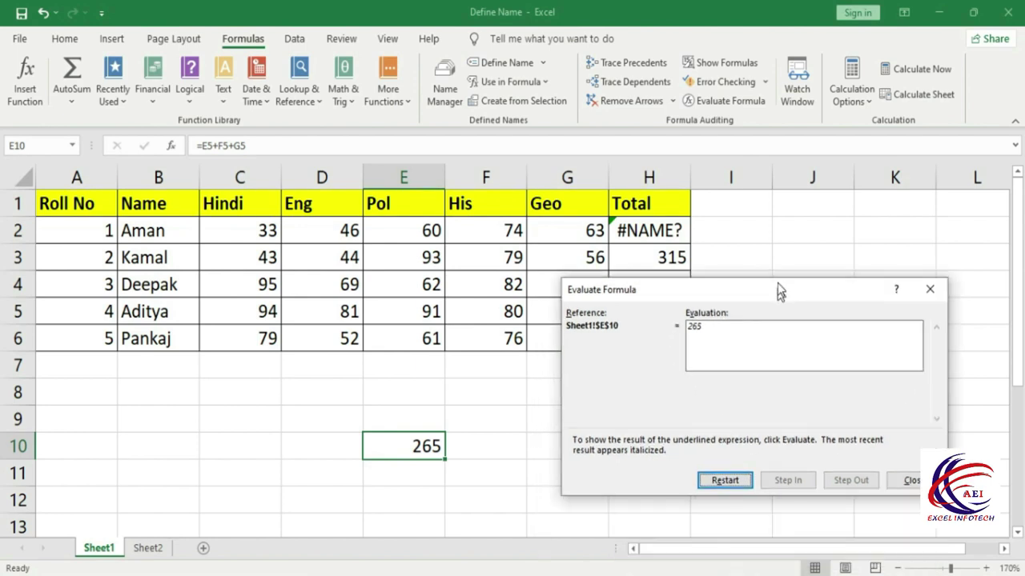
left_click(733, 433)
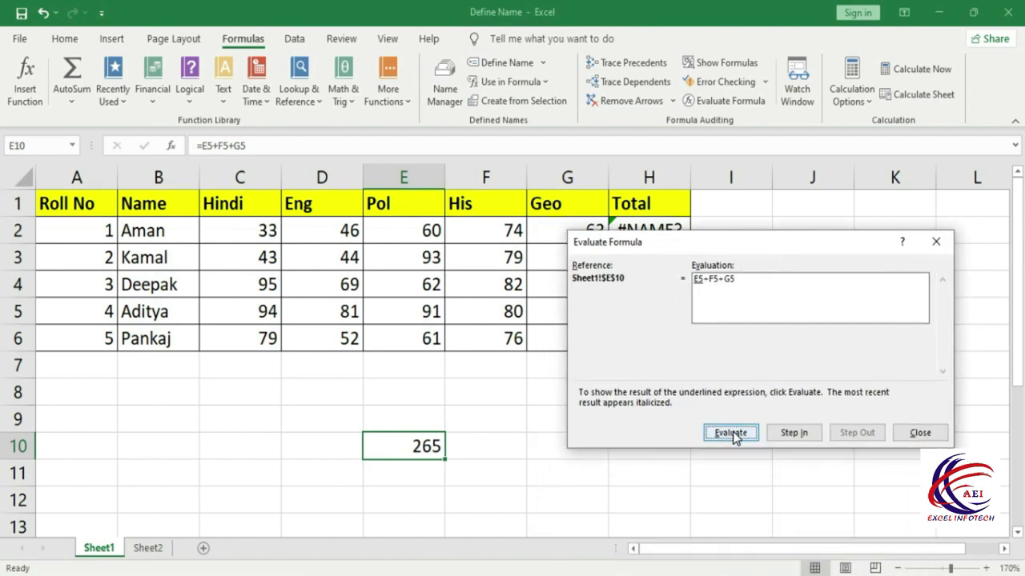
left_click(787, 434)
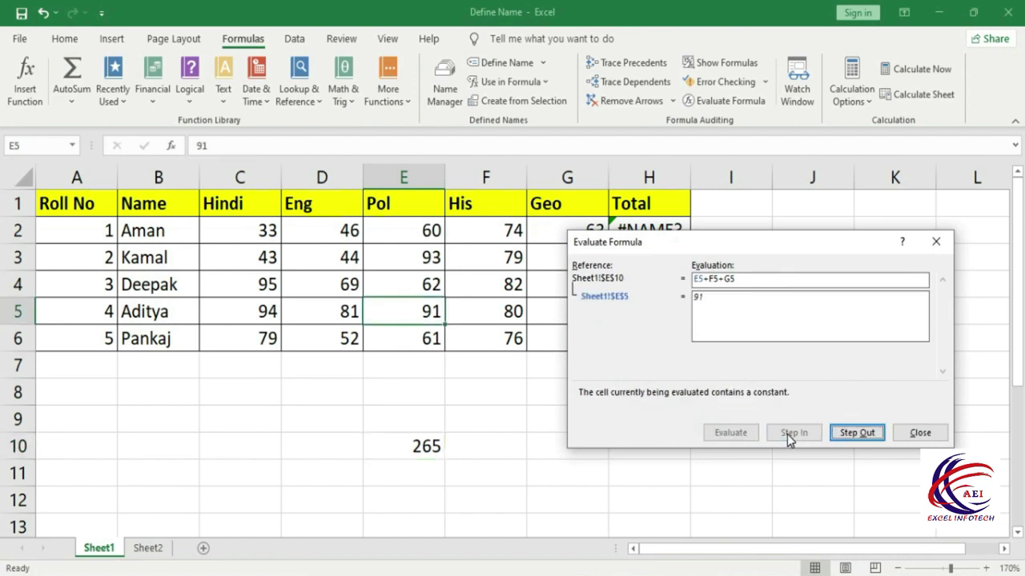
left_click(855, 432)
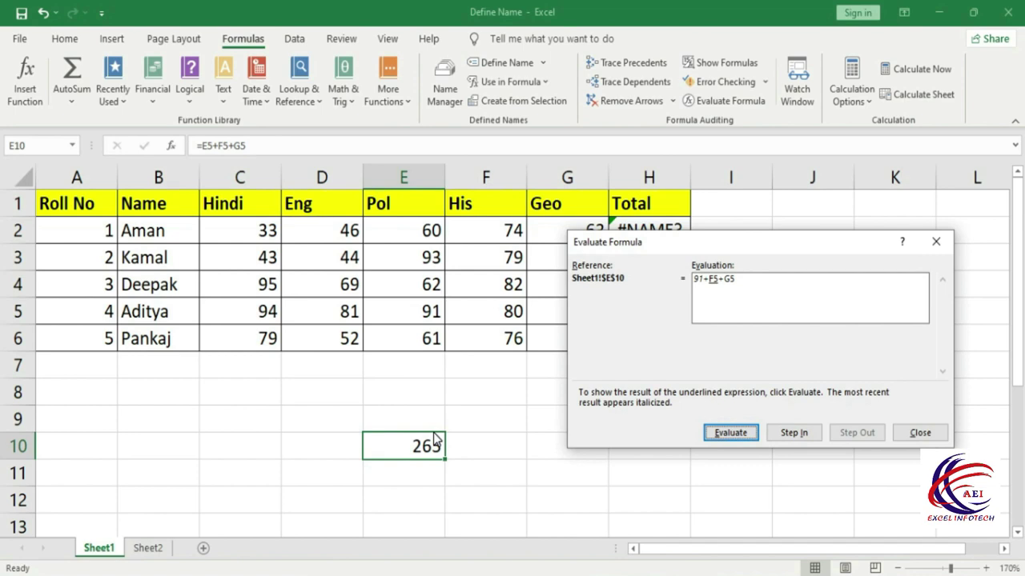
left_click(920, 432)
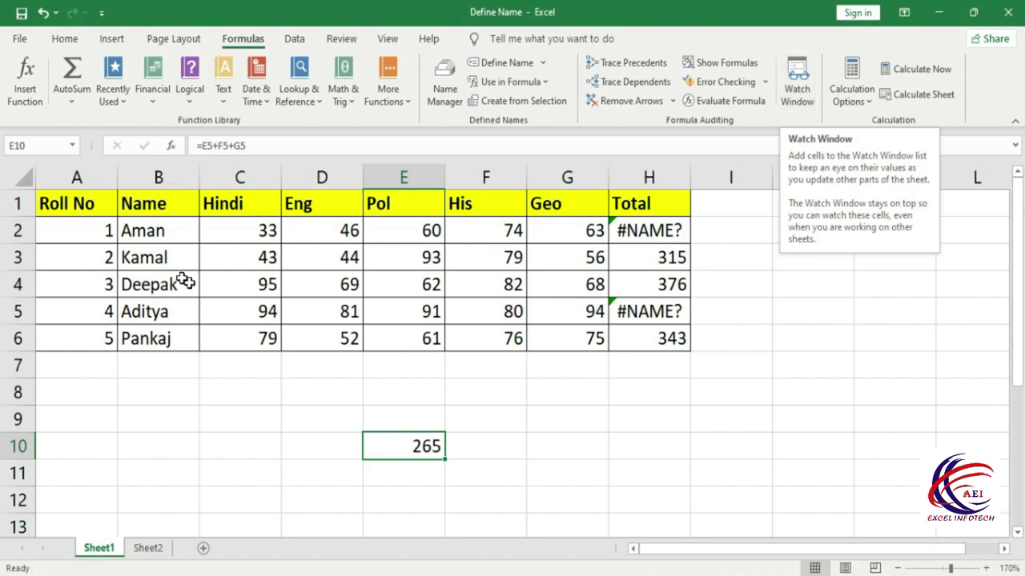
Add watches for every cell of A1:H6, then reposition and enlarge the Watch Window
left_click_drag(82, 201, 650, 338)
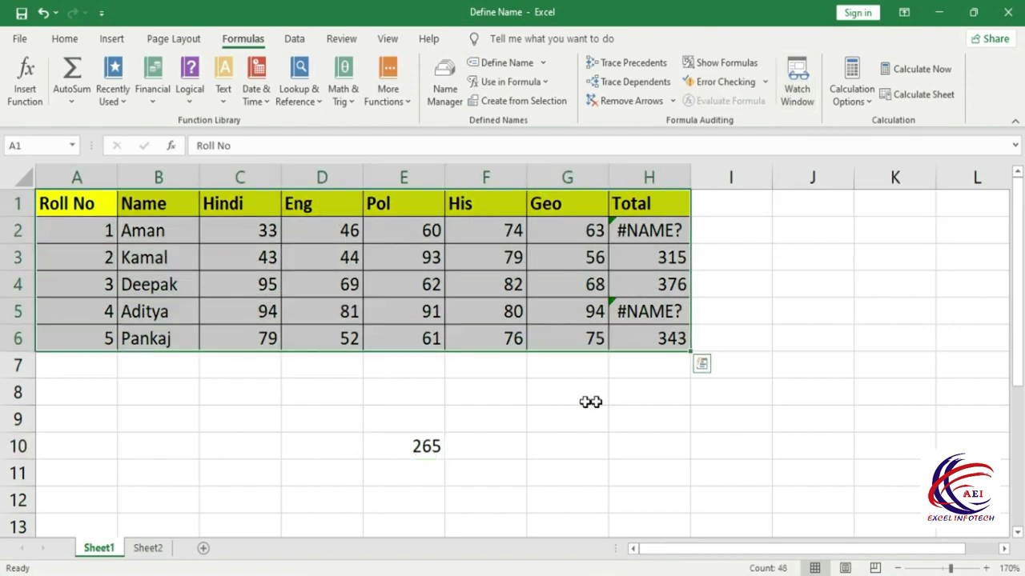
left_click(796, 80)
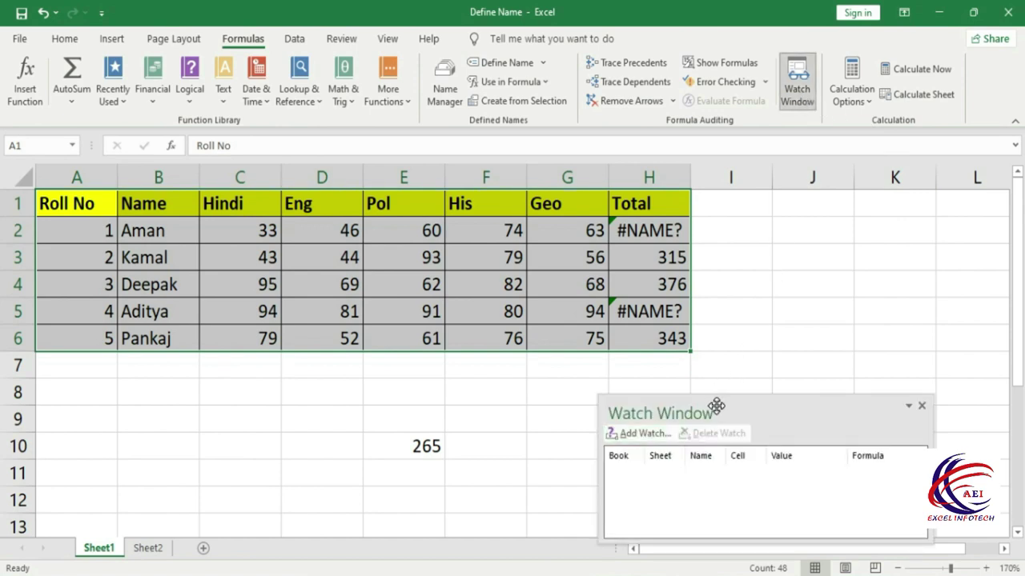
left_click_drag(714, 405, 700, 249)
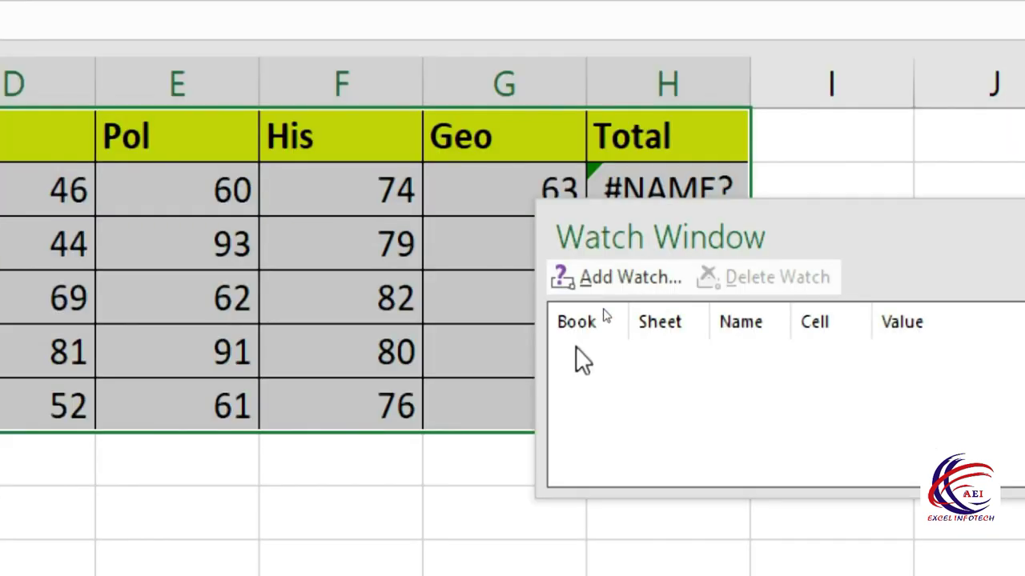
left_click(631, 277)
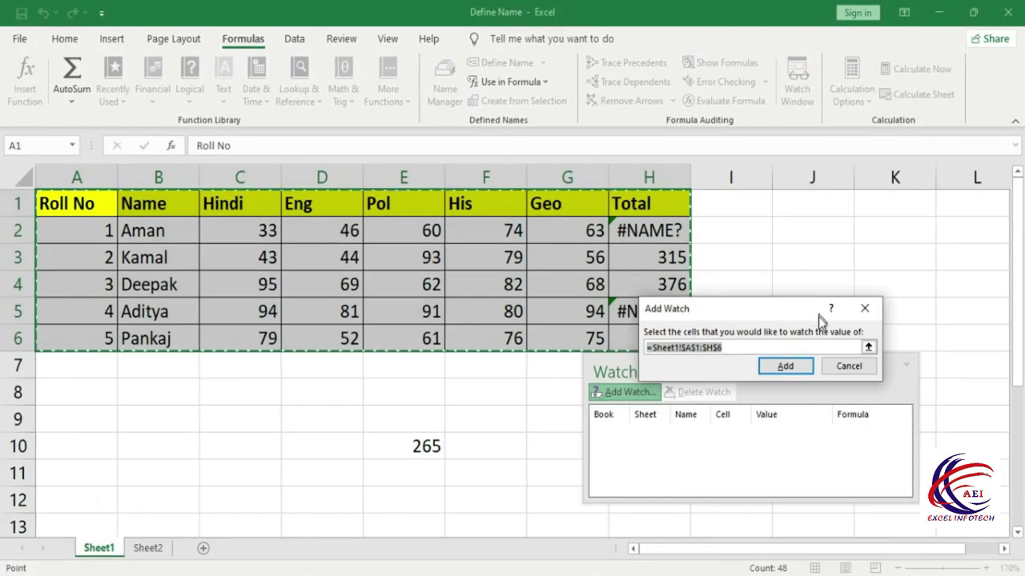
left_click(784, 370)
left_click_drag(769, 368, 590, 157)
left_click_drag(727, 286, 870, 485)
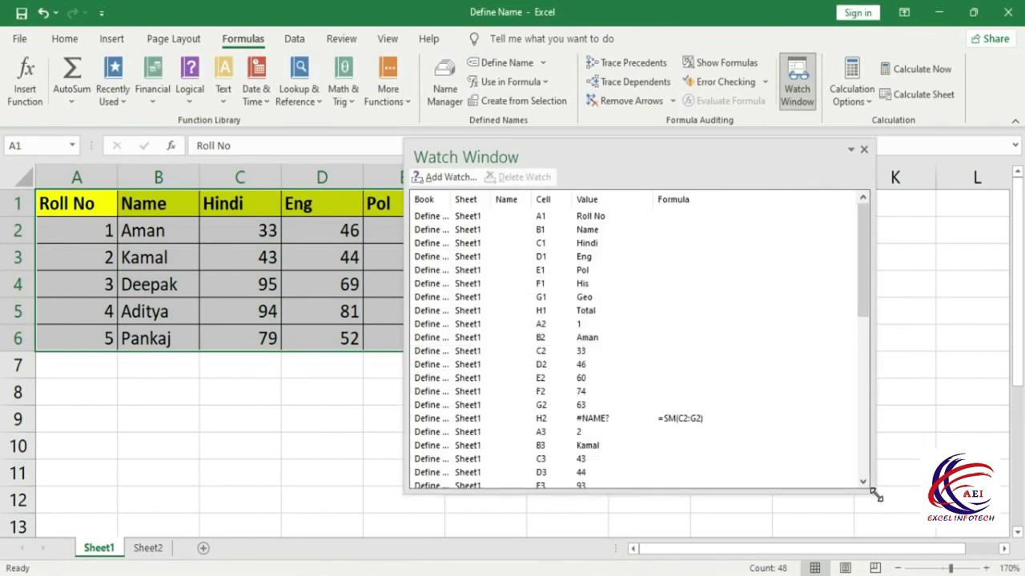
Review the H2 #NAME? and B3 watch entries, sort by cell and value, then close the Watch Window
left_click(590, 419)
left_click(579, 446)
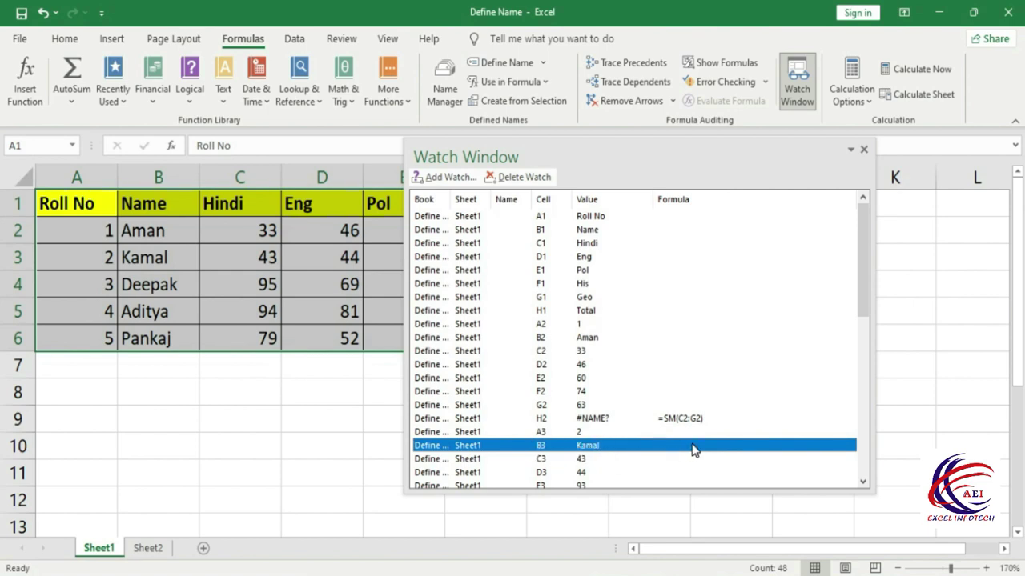
left_click(531, 420)
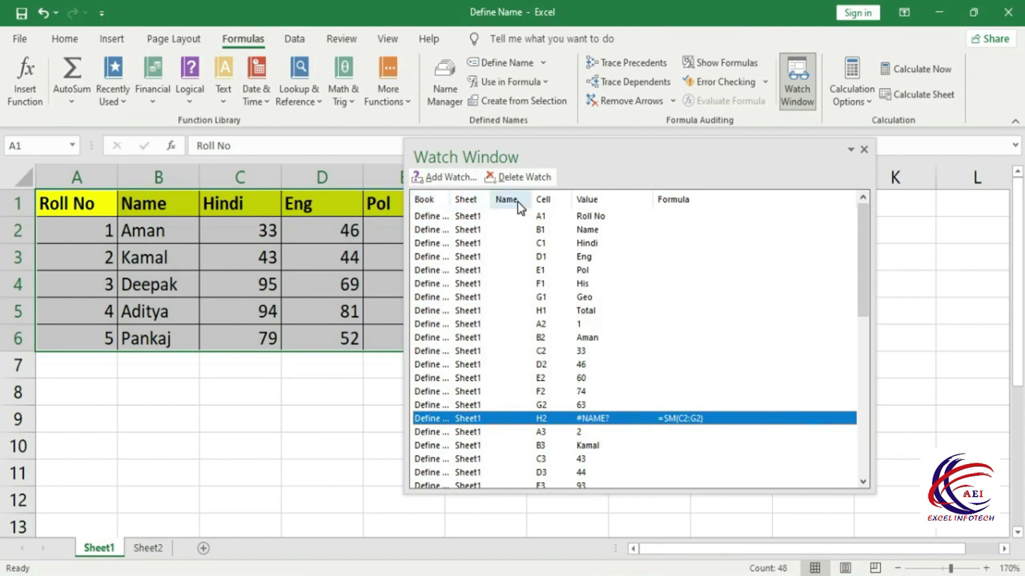
left_click(555, 204)
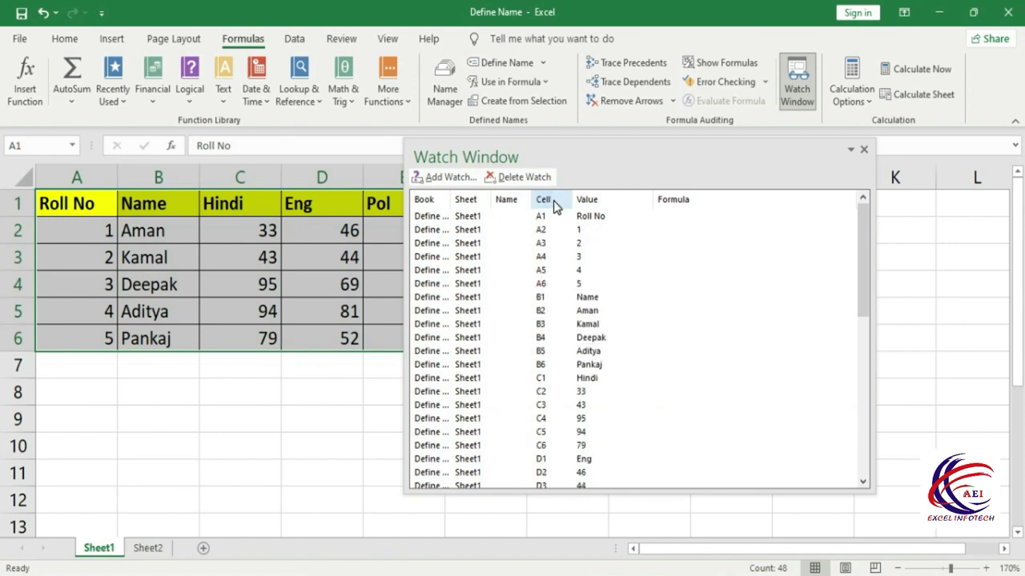
left_click(597, 207)
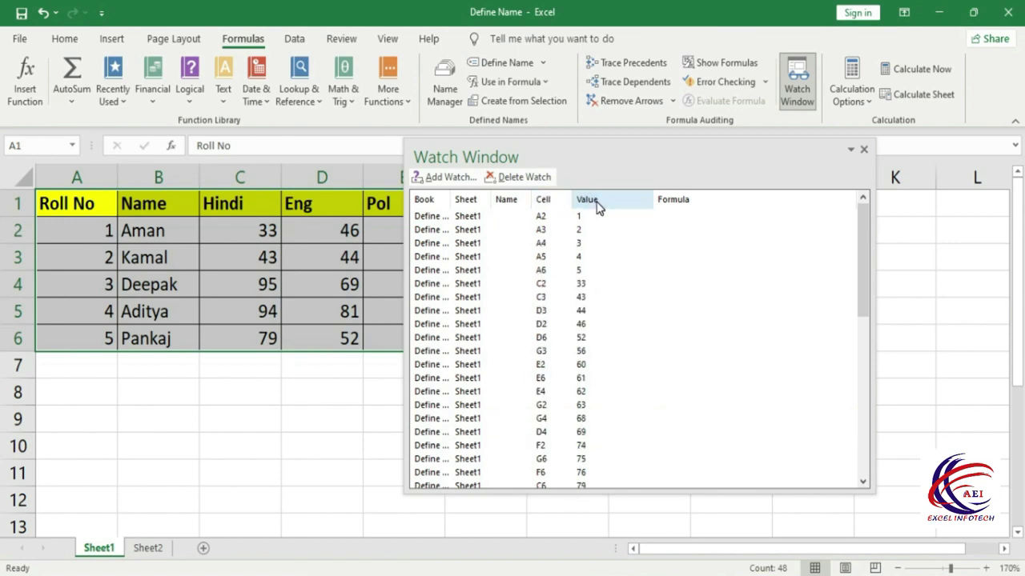
left_click(565, 201)
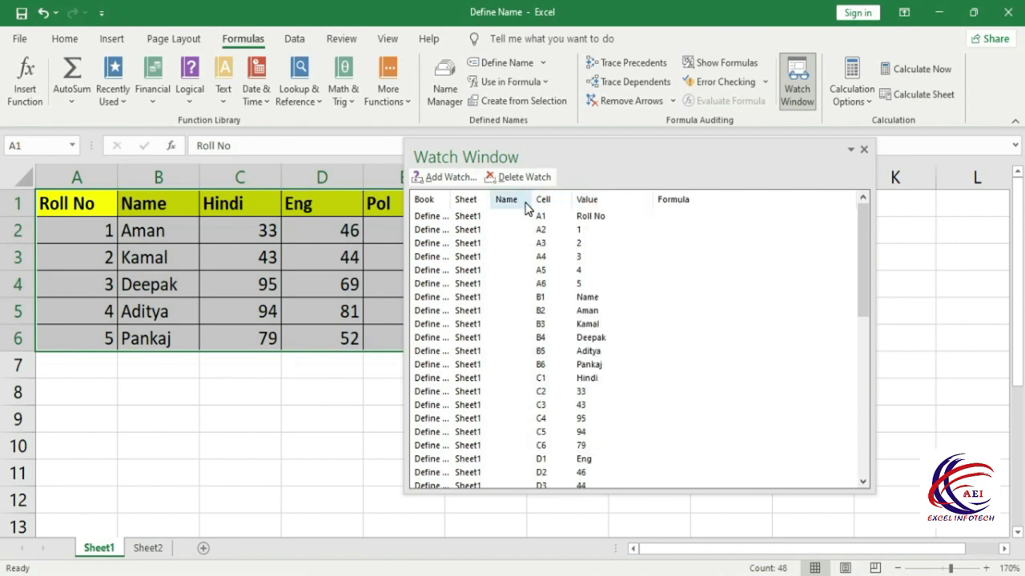
left_click(583, 204)
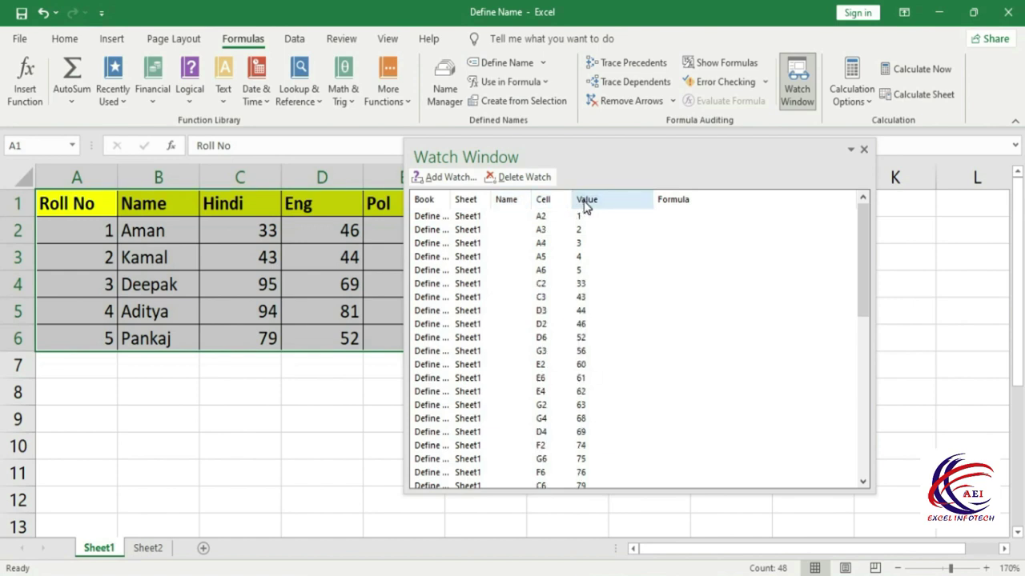
left_click(865, 150)
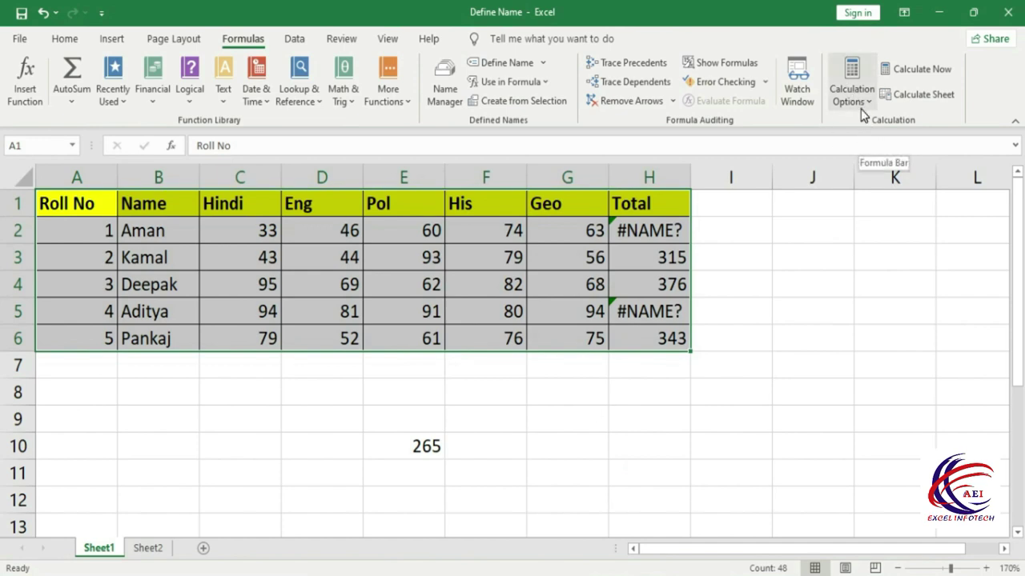
Look at the calculation mode choices and dismiss them unchanged
left_click(812, 364)
left_click(859, 96)
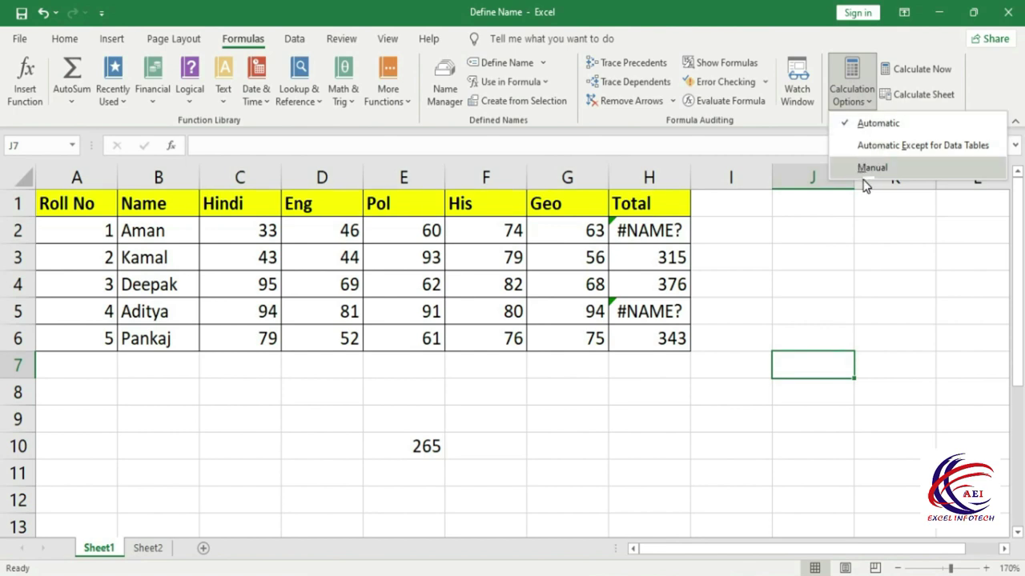
left_click(816, 318)
Replace H2:H6 with =SUM(C2:G2) filled down, giving 276, 315, 376, 440 and 343
left_click(650, 232)
left_click_drag(650, 231, 651, 342)
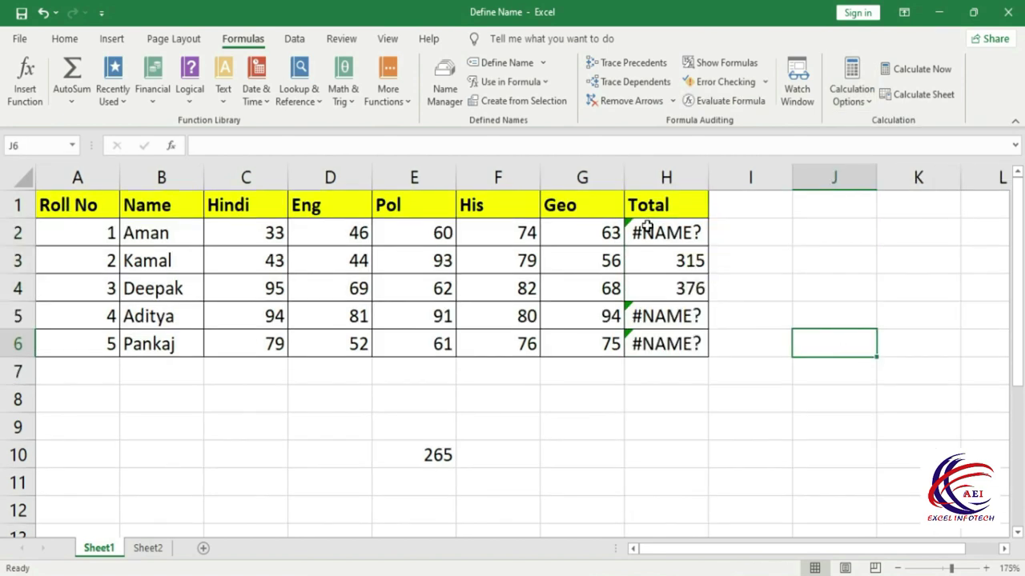
left_click_drag(649, 229, 649, 337)
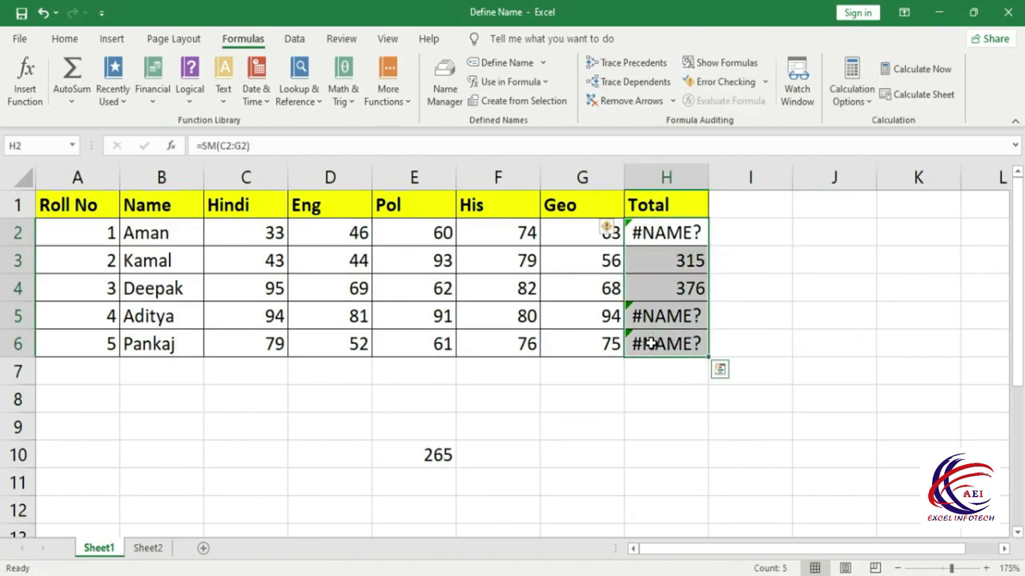
key("Delete")
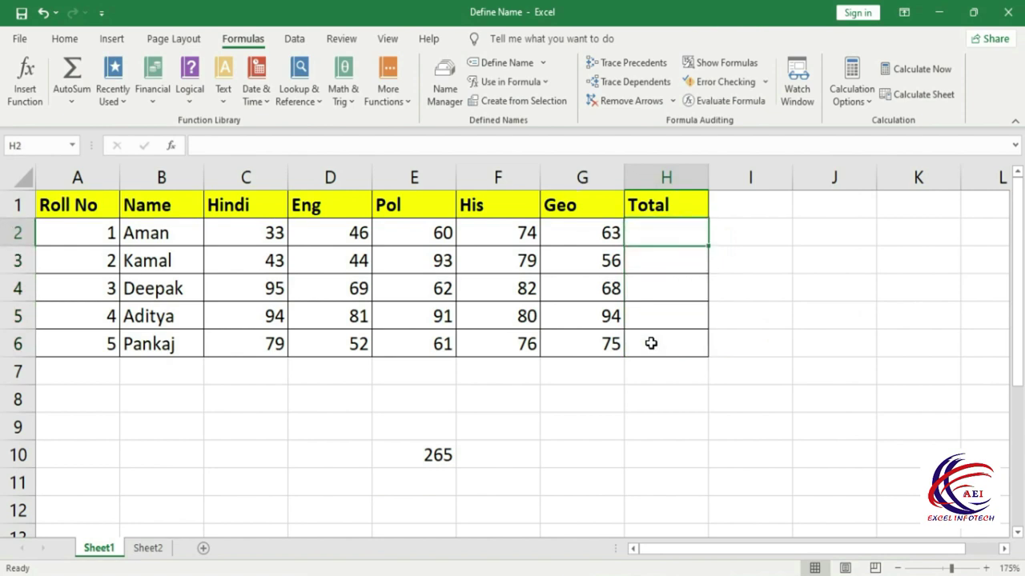
key("alt+equal")
key("Return")
key("Up")
key("shift+Down")
key("shift+Down")
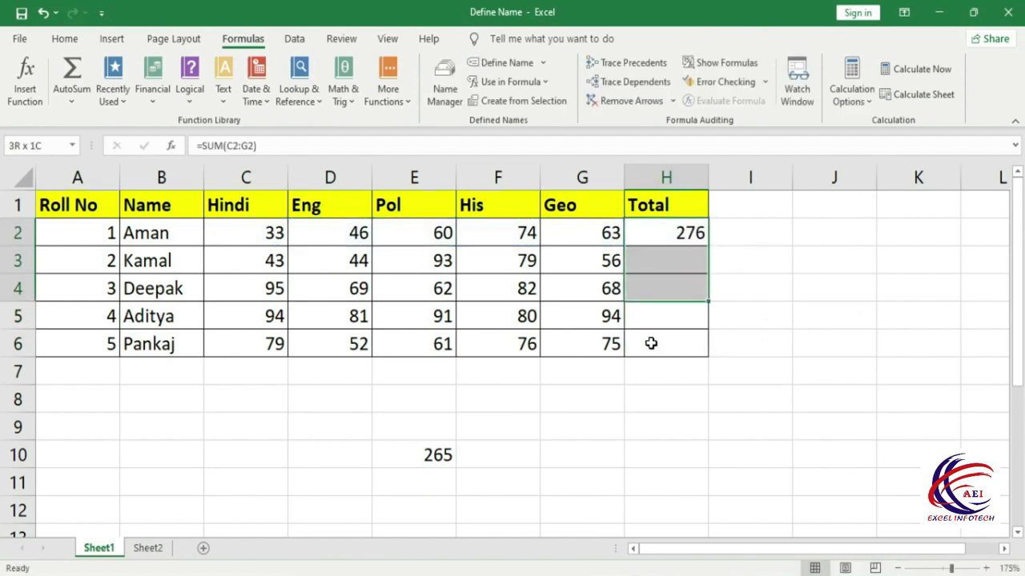
key("shift+Down")
key("shift+Down")
key("ctrl+d")
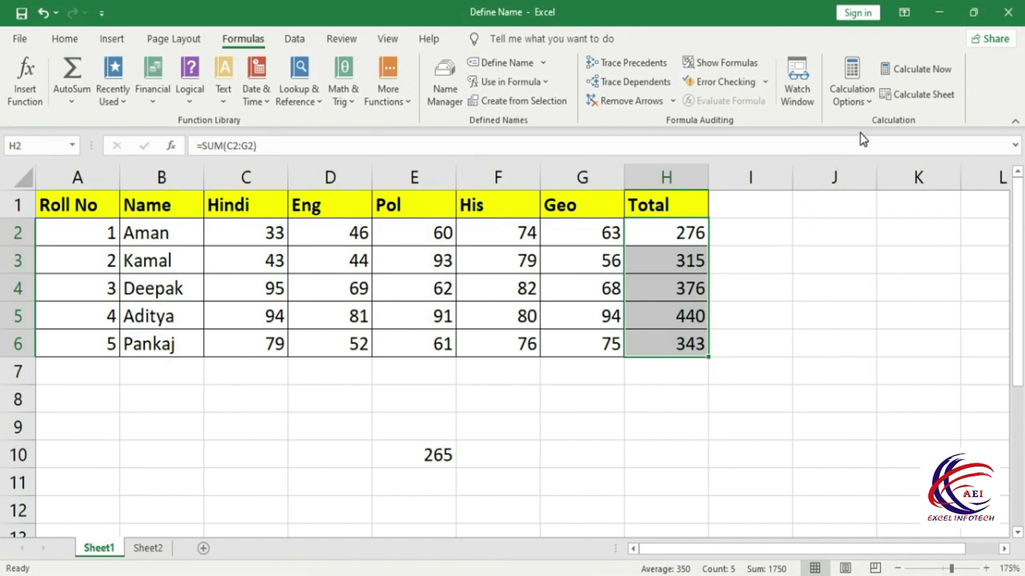
Set calculation to Automatic and enter 60 as Aman's Geo mark, updating H2 to 273
left_click(852, 92)
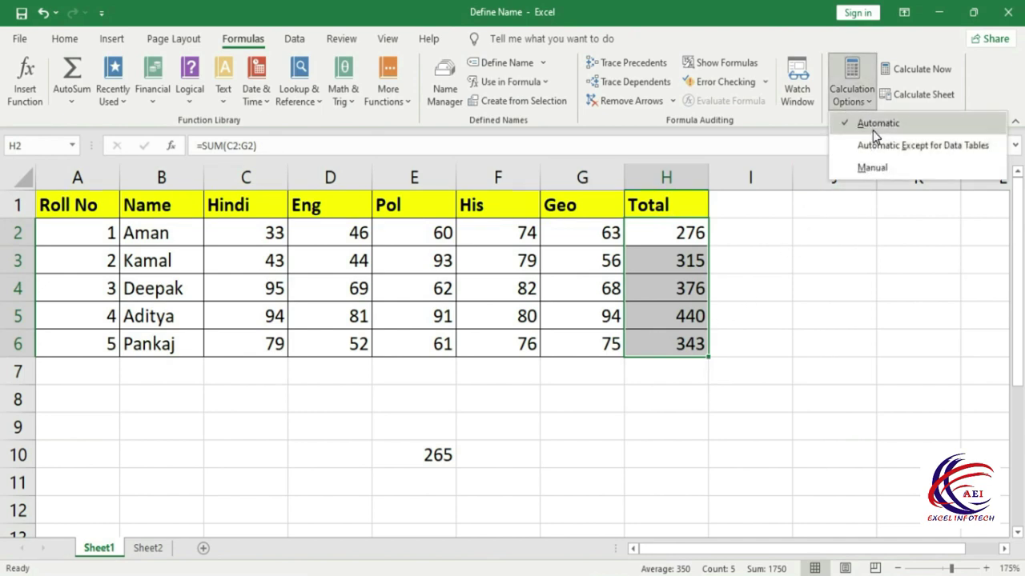
left_click(869, 131)
key("Left")
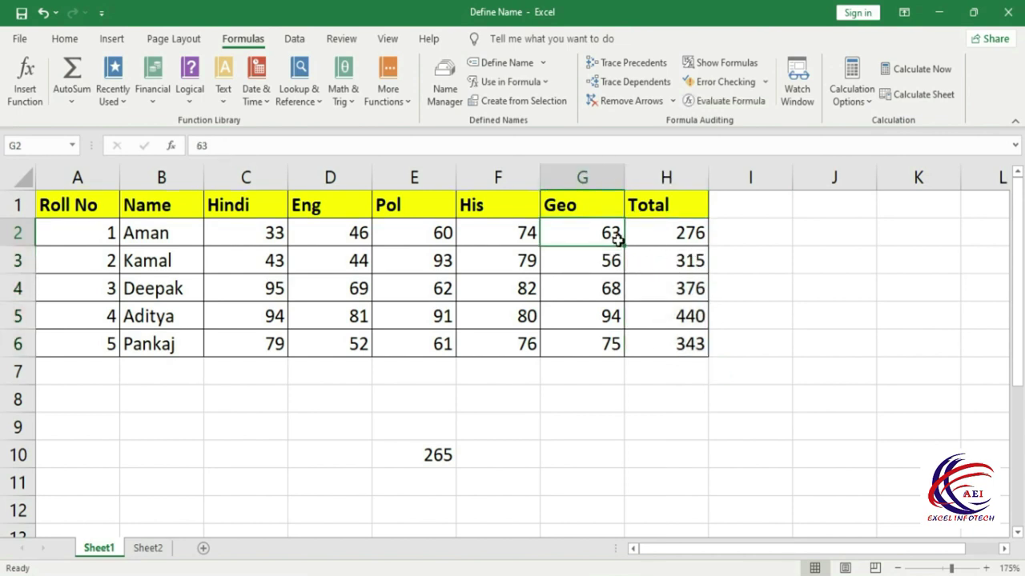
type("60")
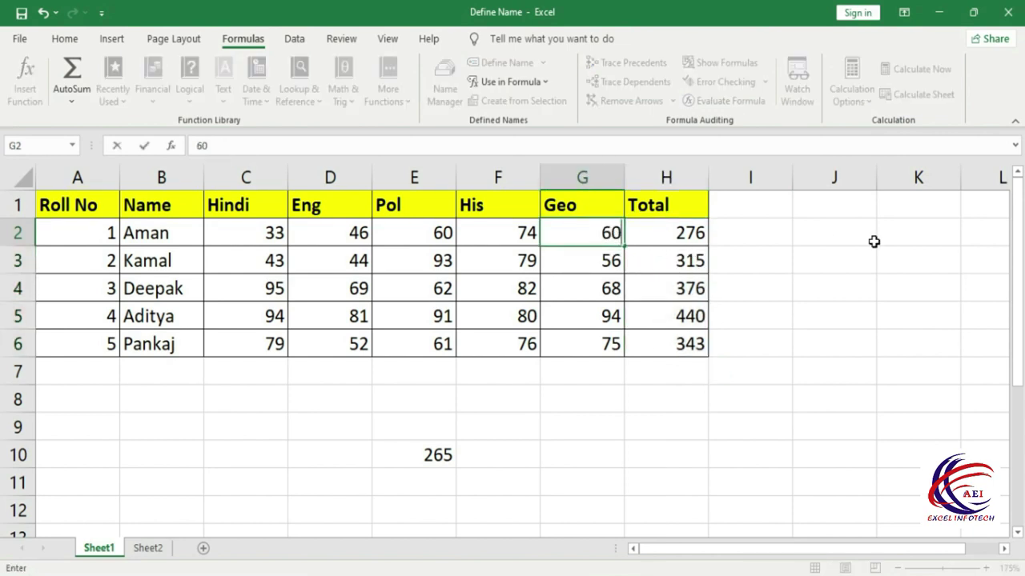
key("Return")
left_click(682, 239)
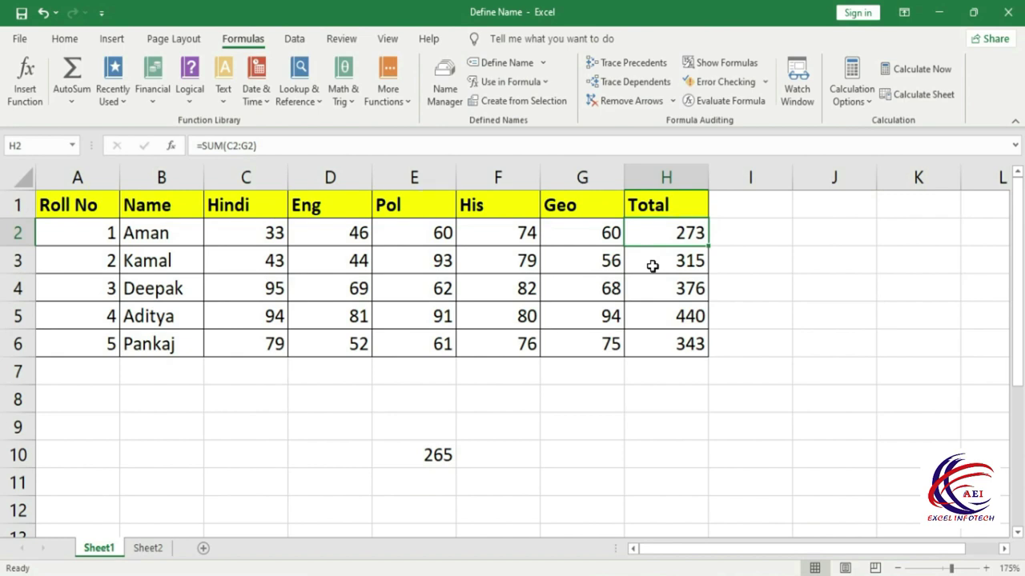
left_click(861, 100)
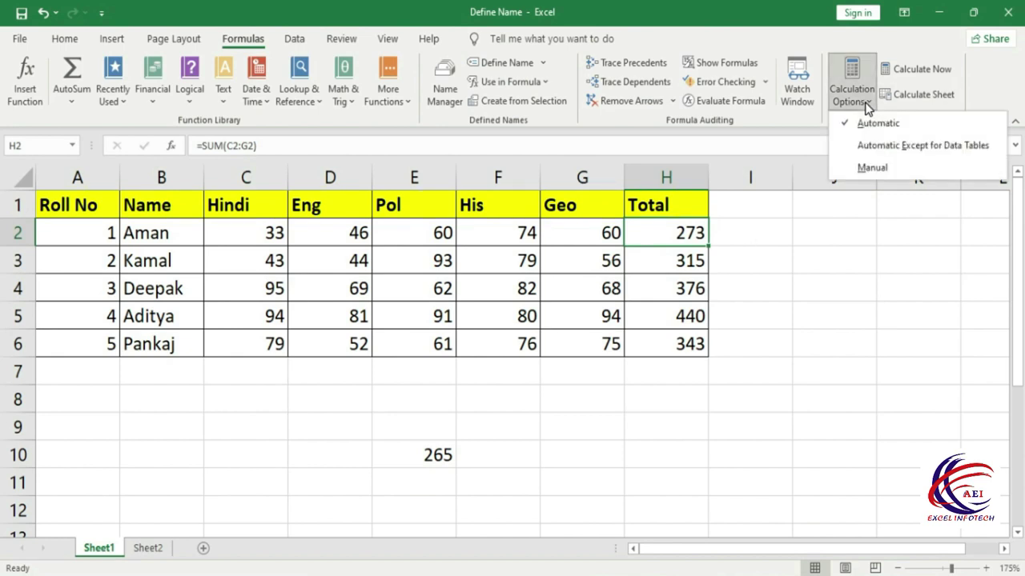
Switch calculation to Manual and enter a Geo mark of 55 in G2
left_click(887, 169)
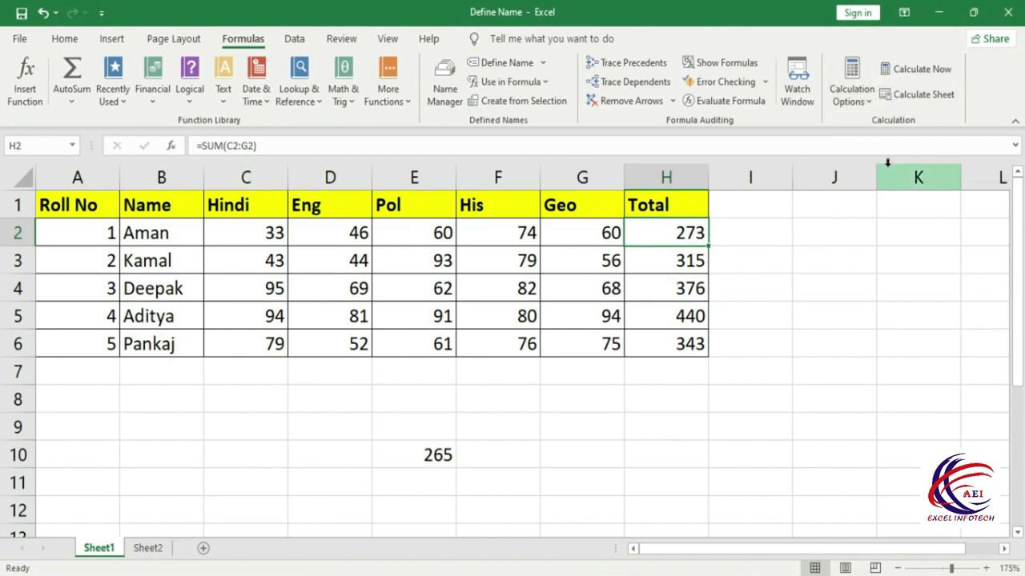
left_click(600, 231)
type("55")
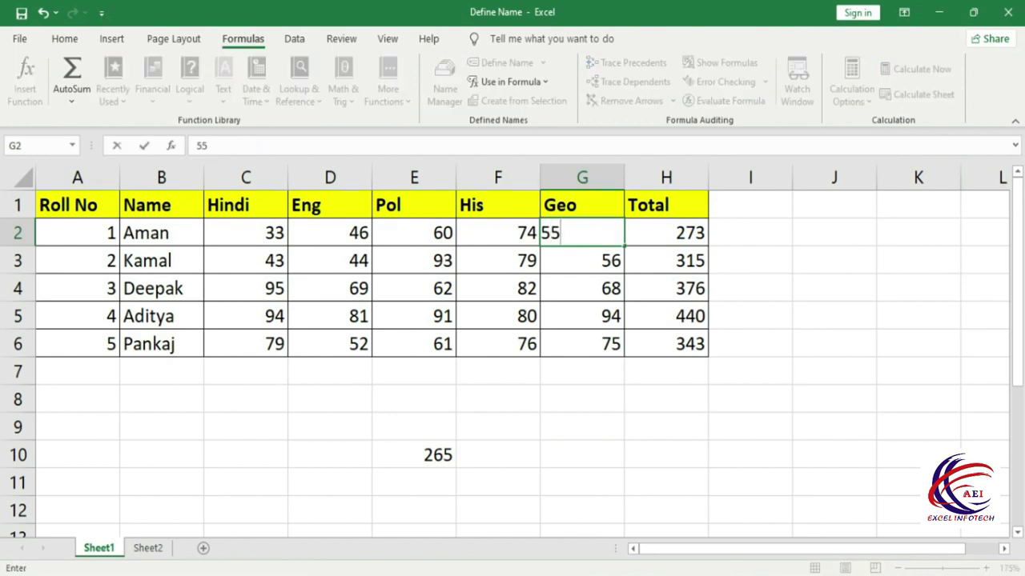
key("Return")
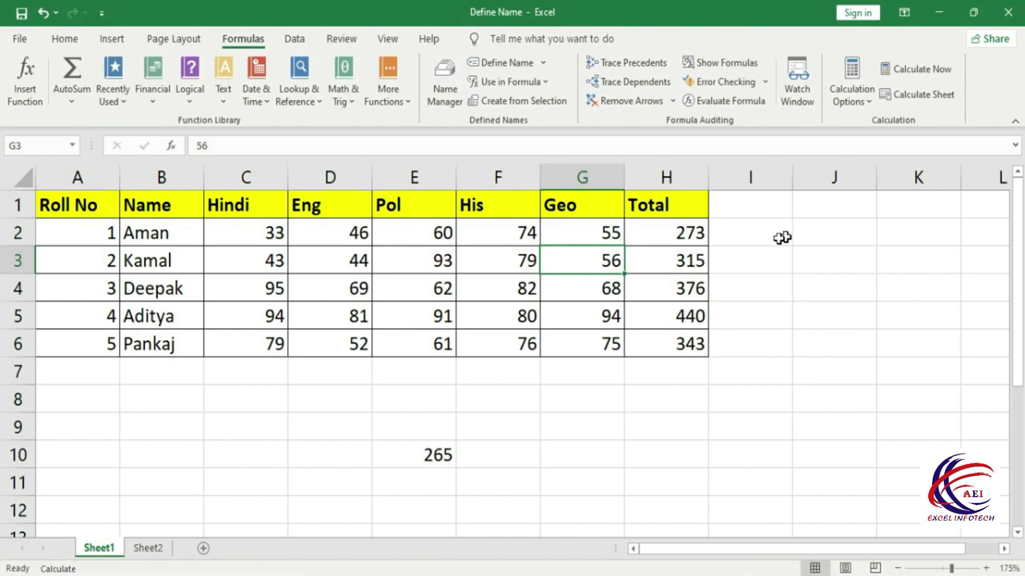
left_click(641, 240)
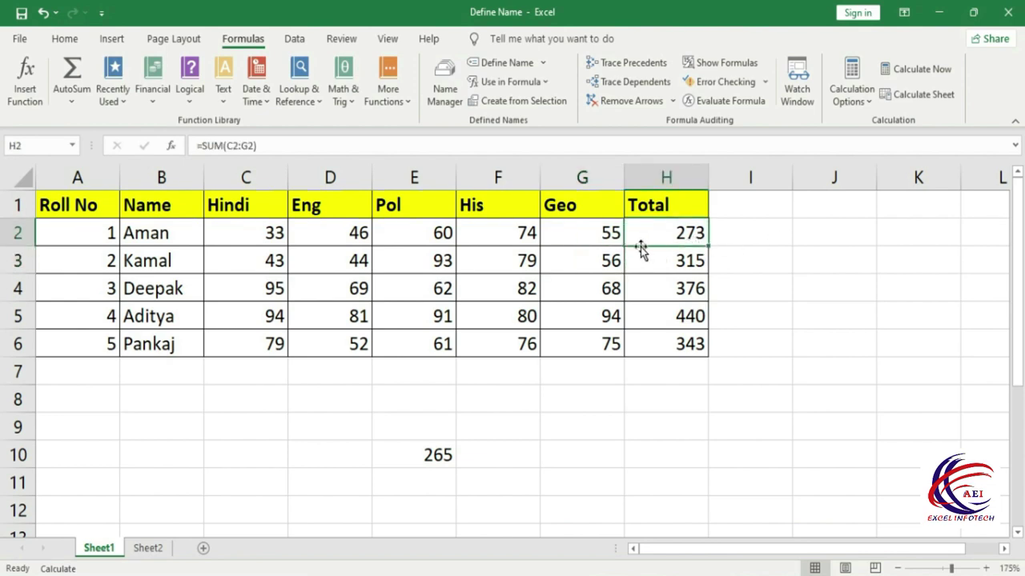
left_click(599, 233)
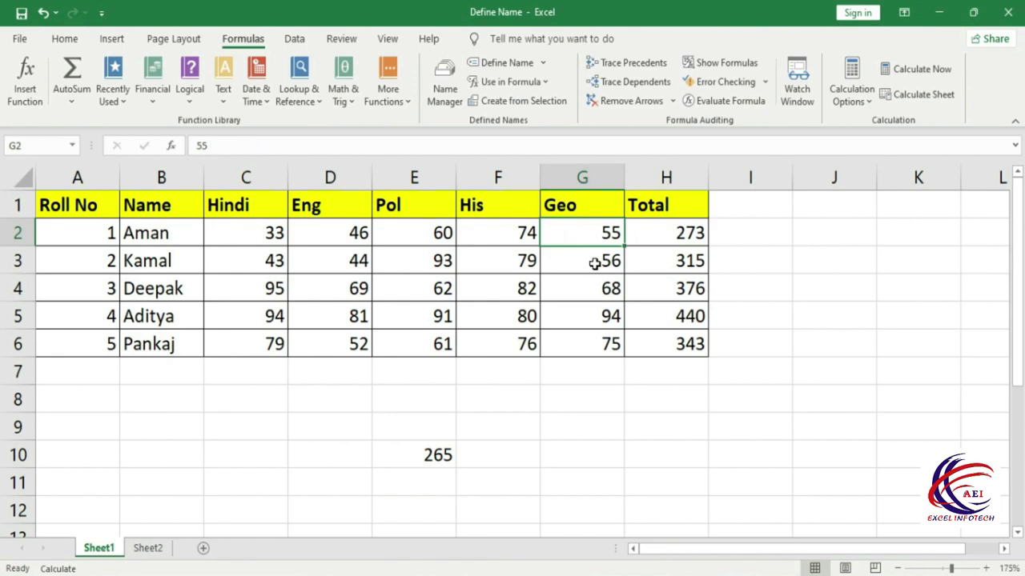
Enter Geo marks 25 and 69 in G3 and G4
left_click(606, 263)
type("25")
key("Return")
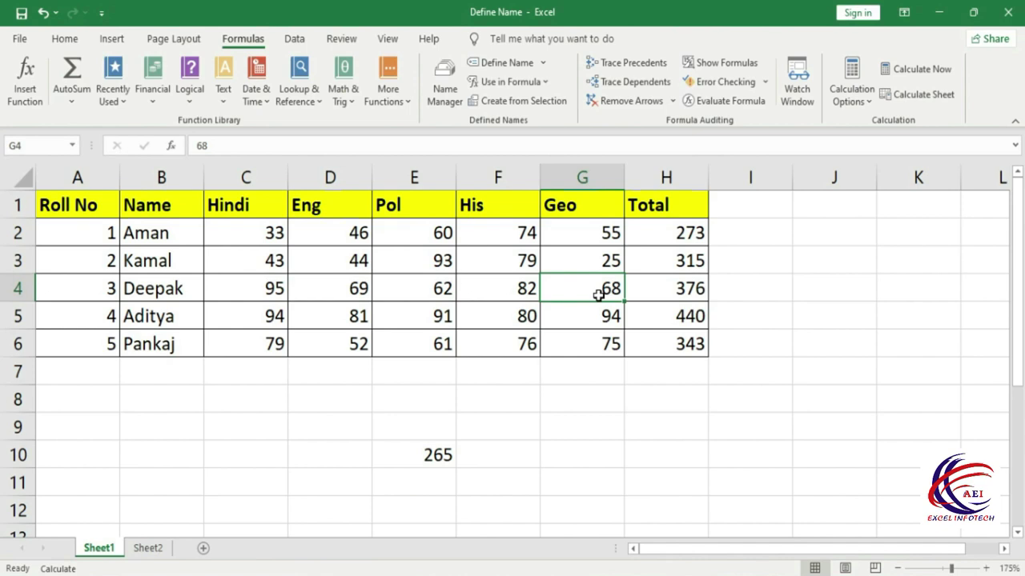
type("69")
key("Return")
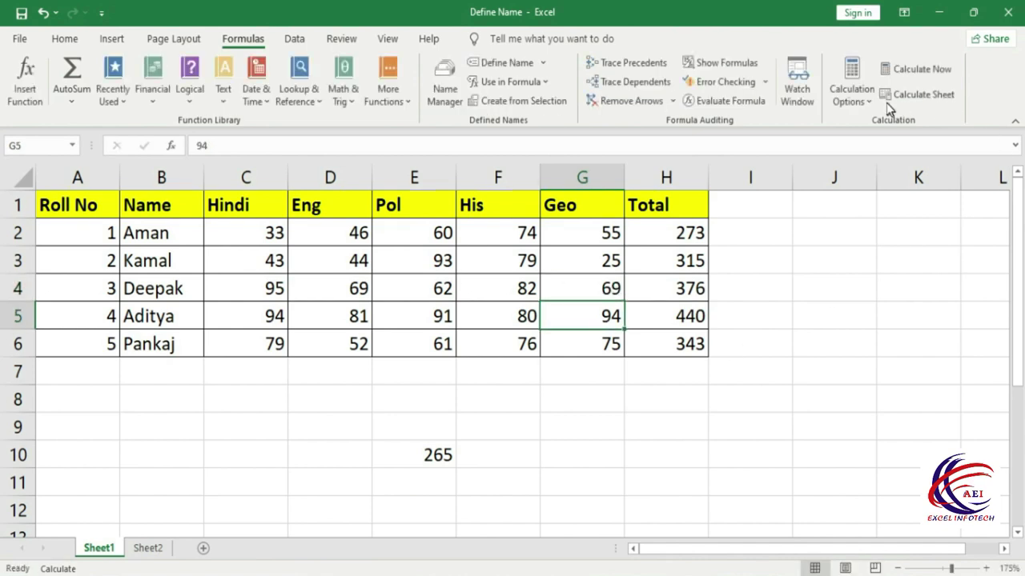
With Manual still on, run Calculate Now so totals update to 268, 284 and 377
left_click(853, 94)
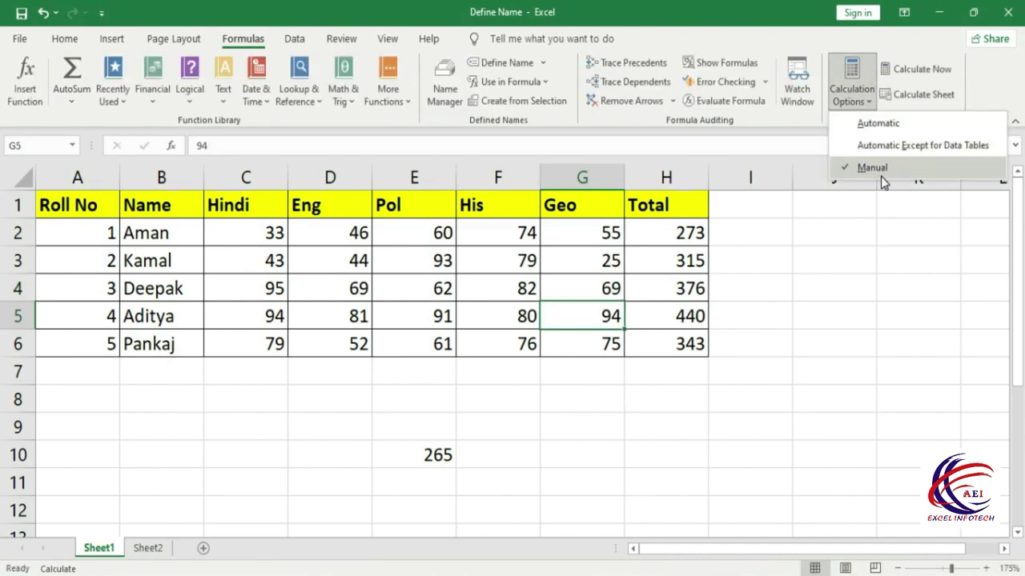
left_click(880, 175)
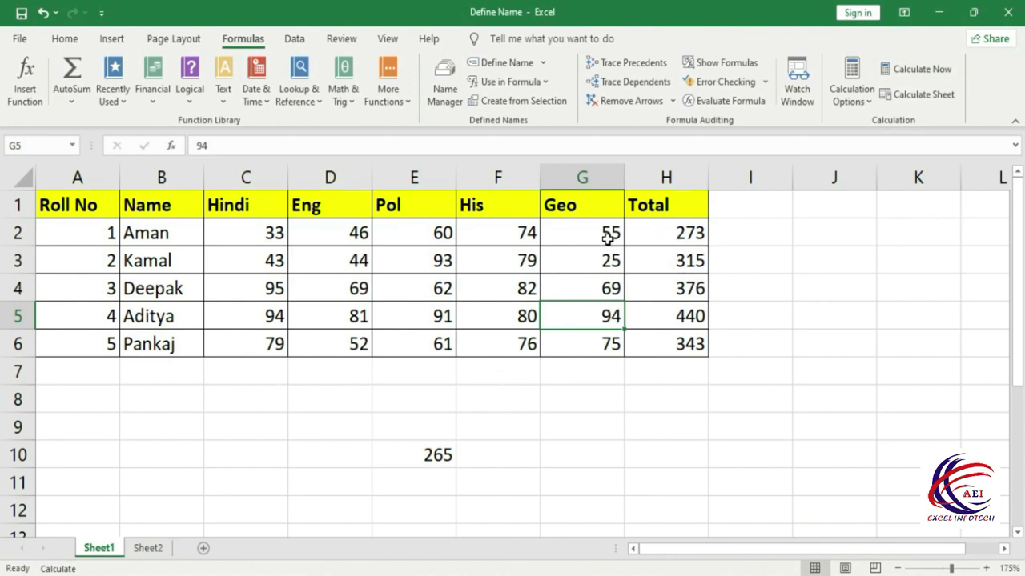
left_click(608, 238)
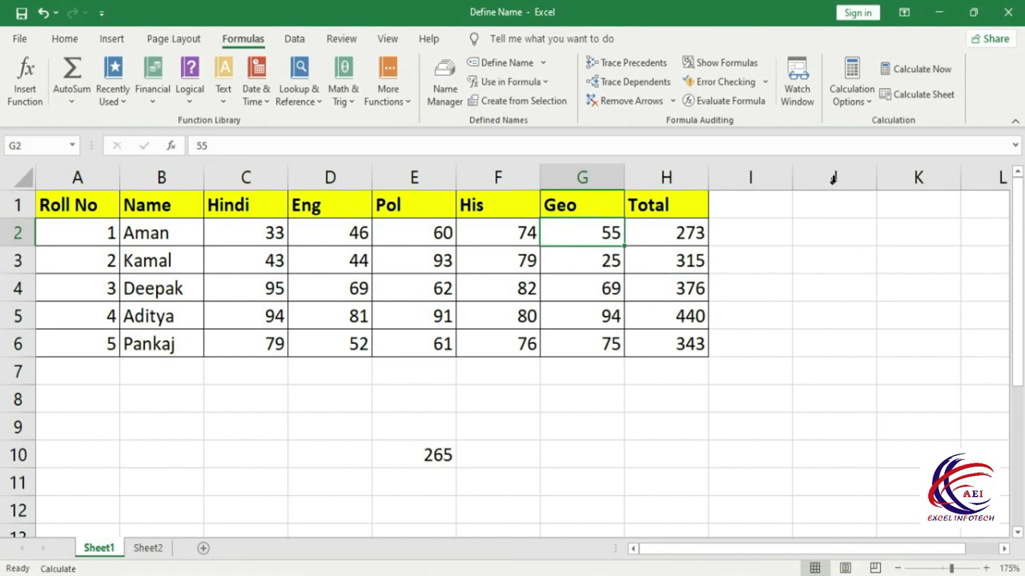
left_click(904, 70)
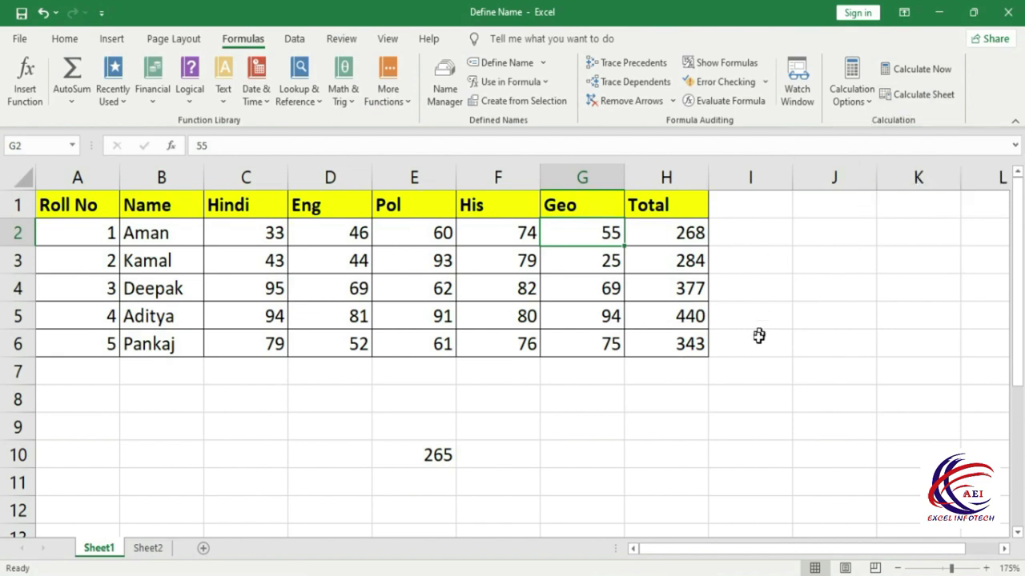
Select a few cells in the marks table, then set Calculation Options back to Automatic
left_click(619, 426)
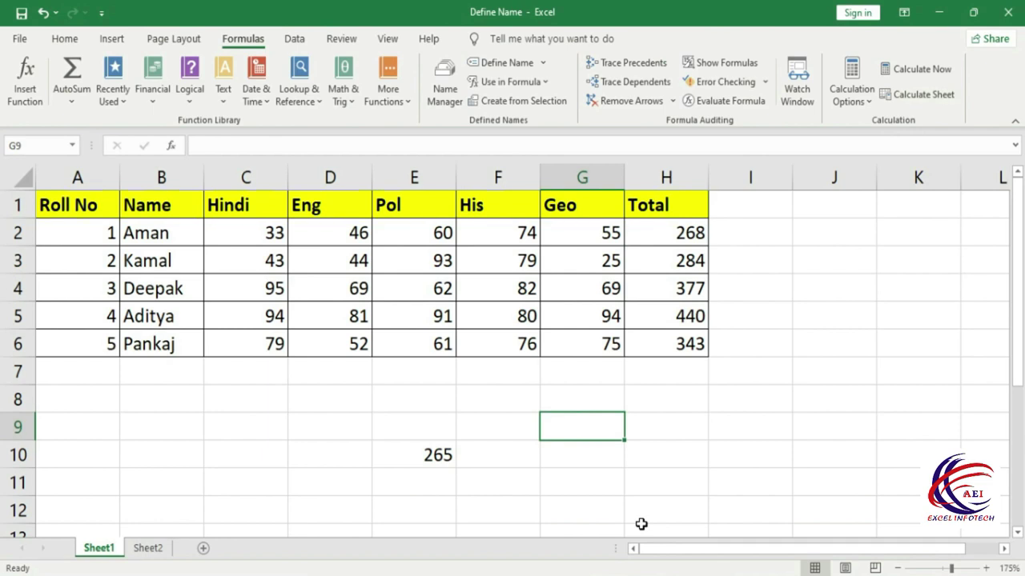
left_click(531, 300)
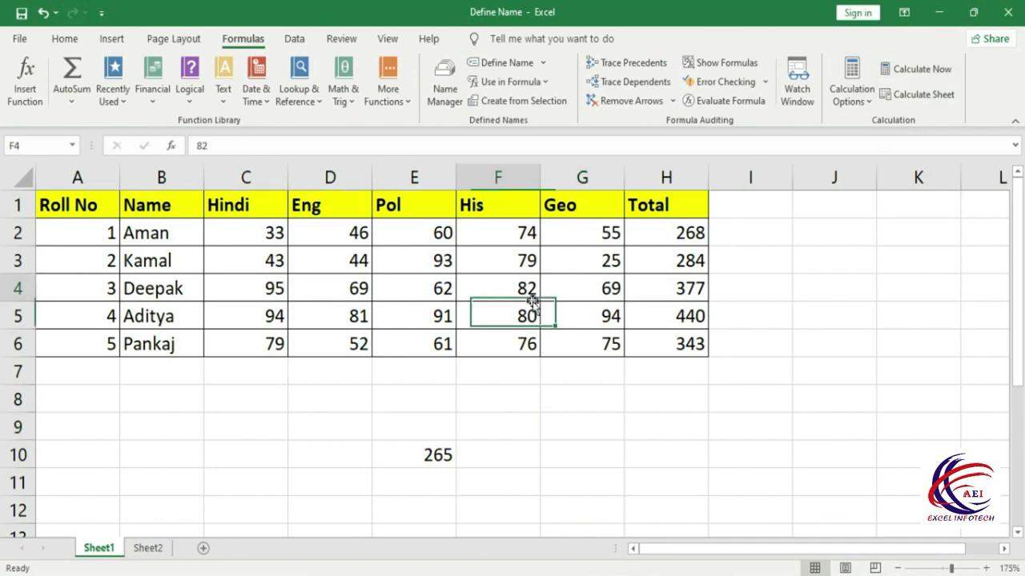
left_click(408, 287)
left_click(321, 263)
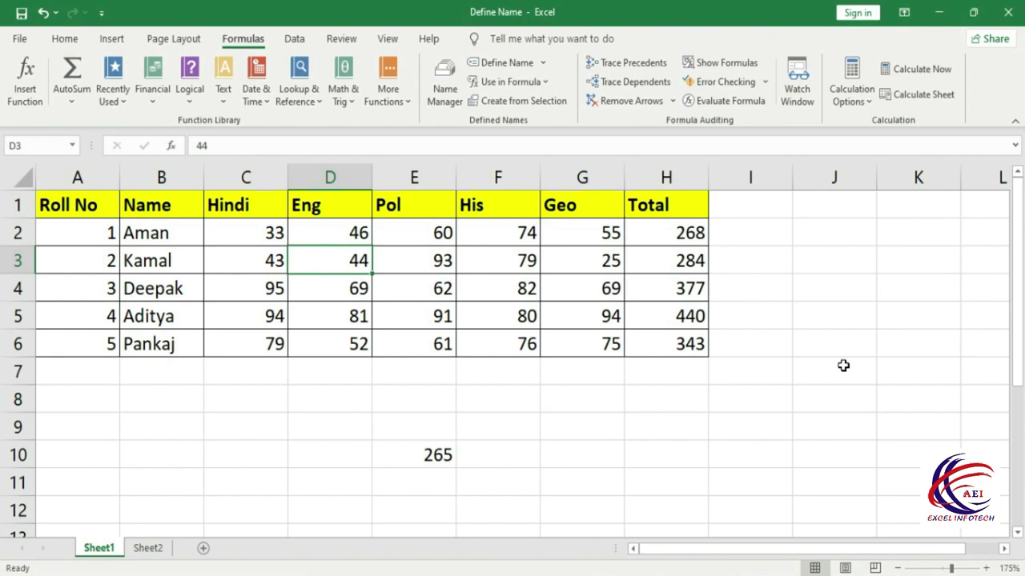
left_click(852, 96)
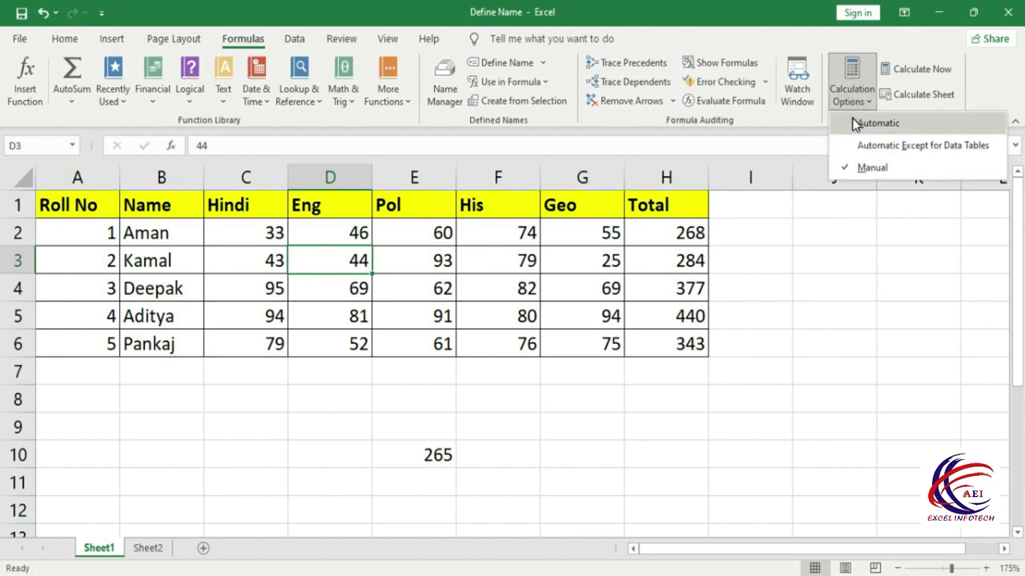
left_click(880, 122)
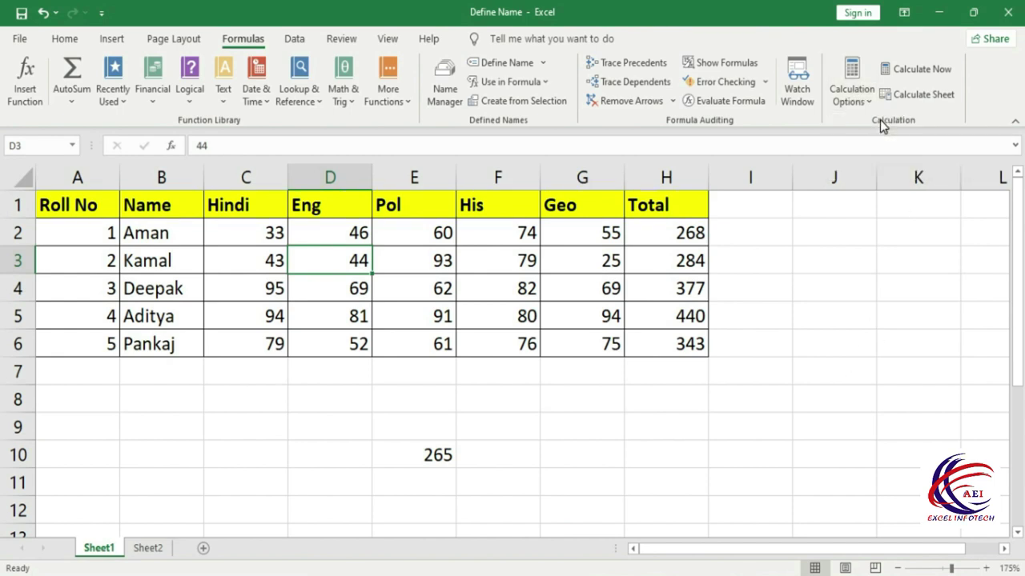